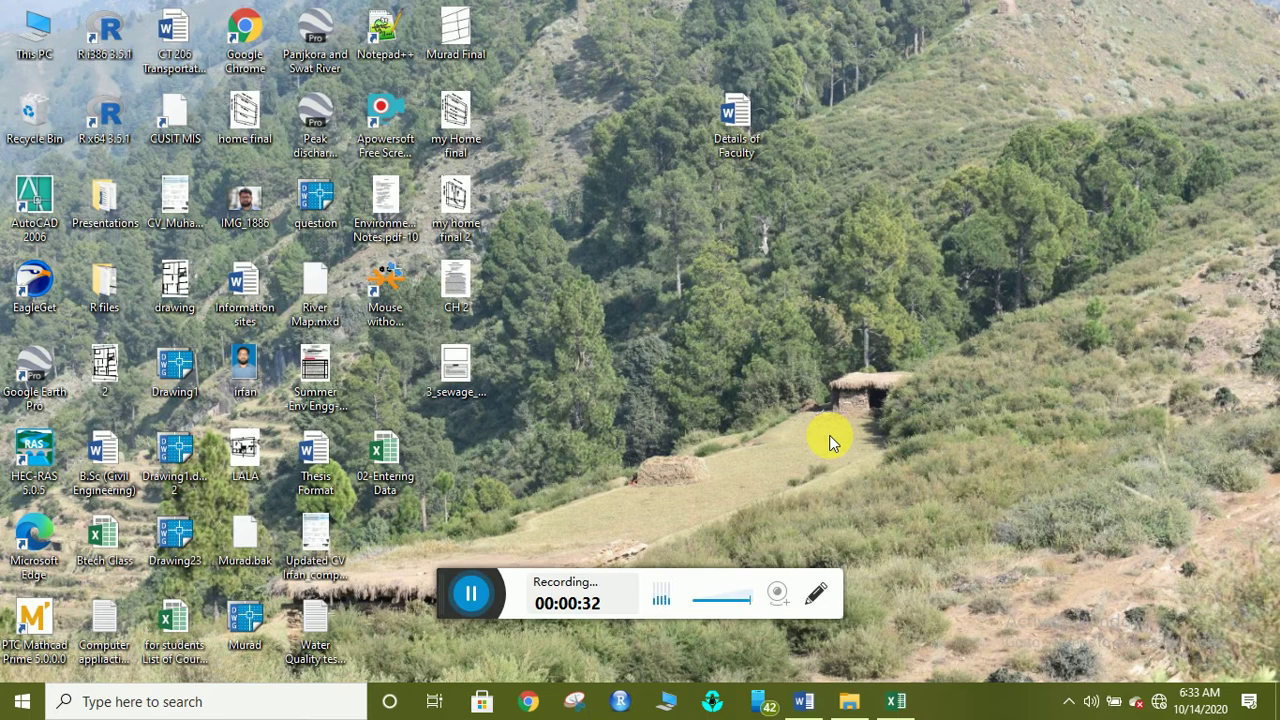
# Return to the 05-Layout workbook and select whole columns A, B, C, B, C, D and E in turn
pyautogui.click(888, 700)
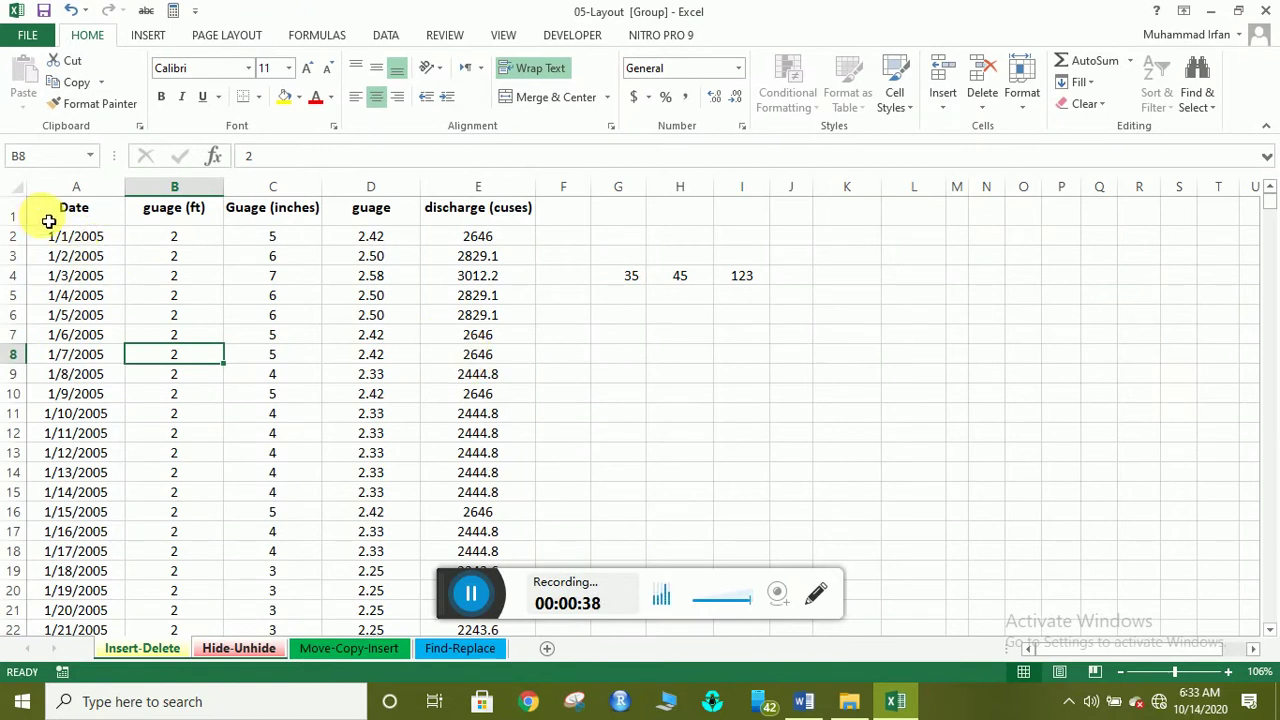
pyautogui.click(48, 221)
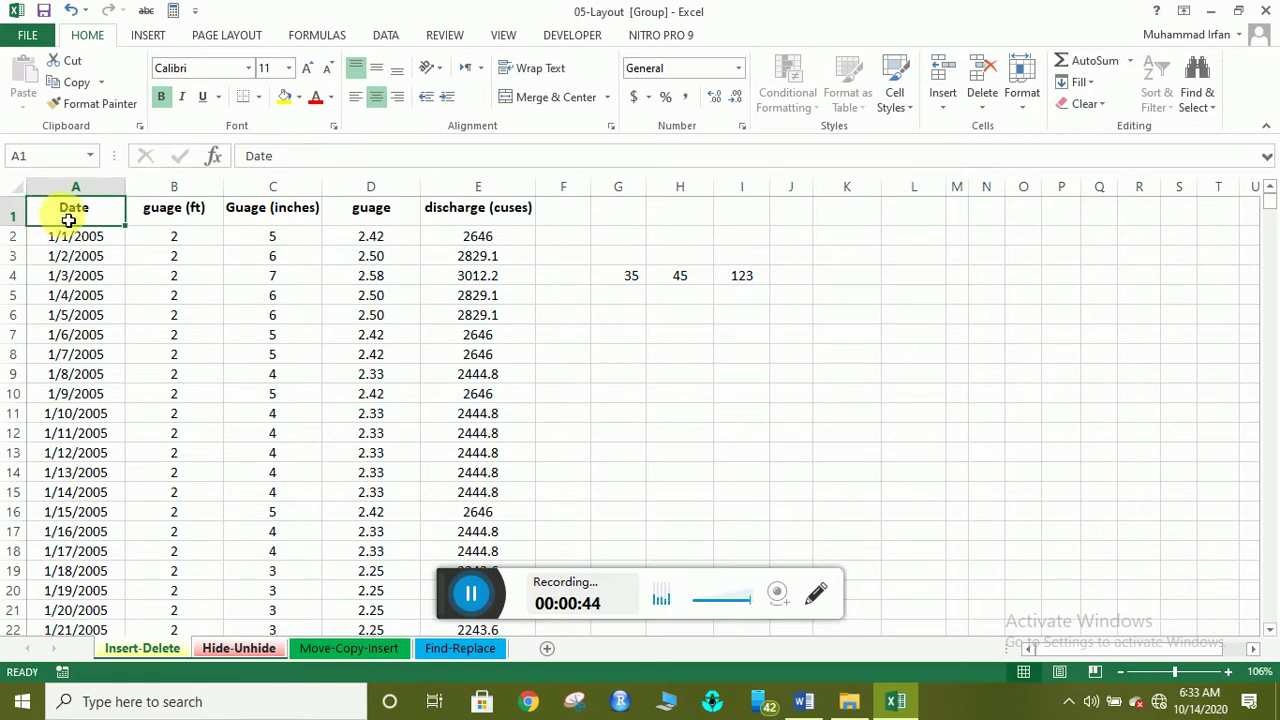
pyautogui.click(70, 189)
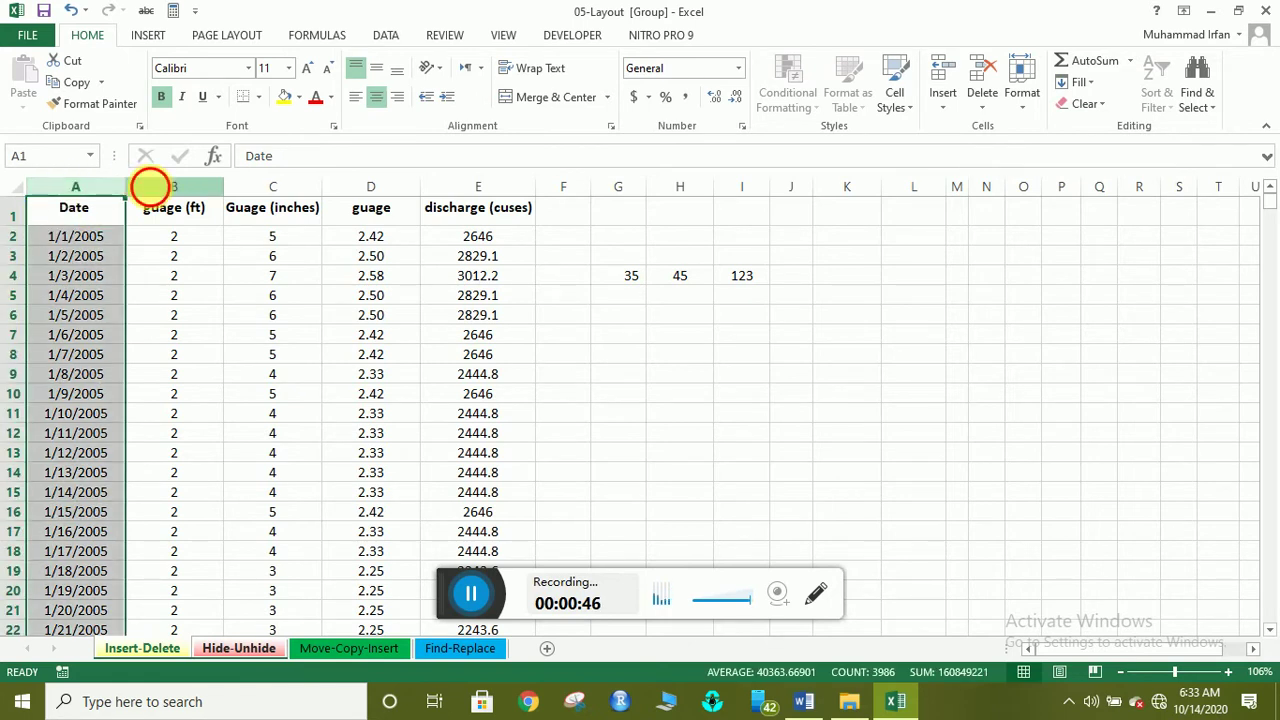
pyautogui.click(150, 187)
pyautogui.click(258, 190)
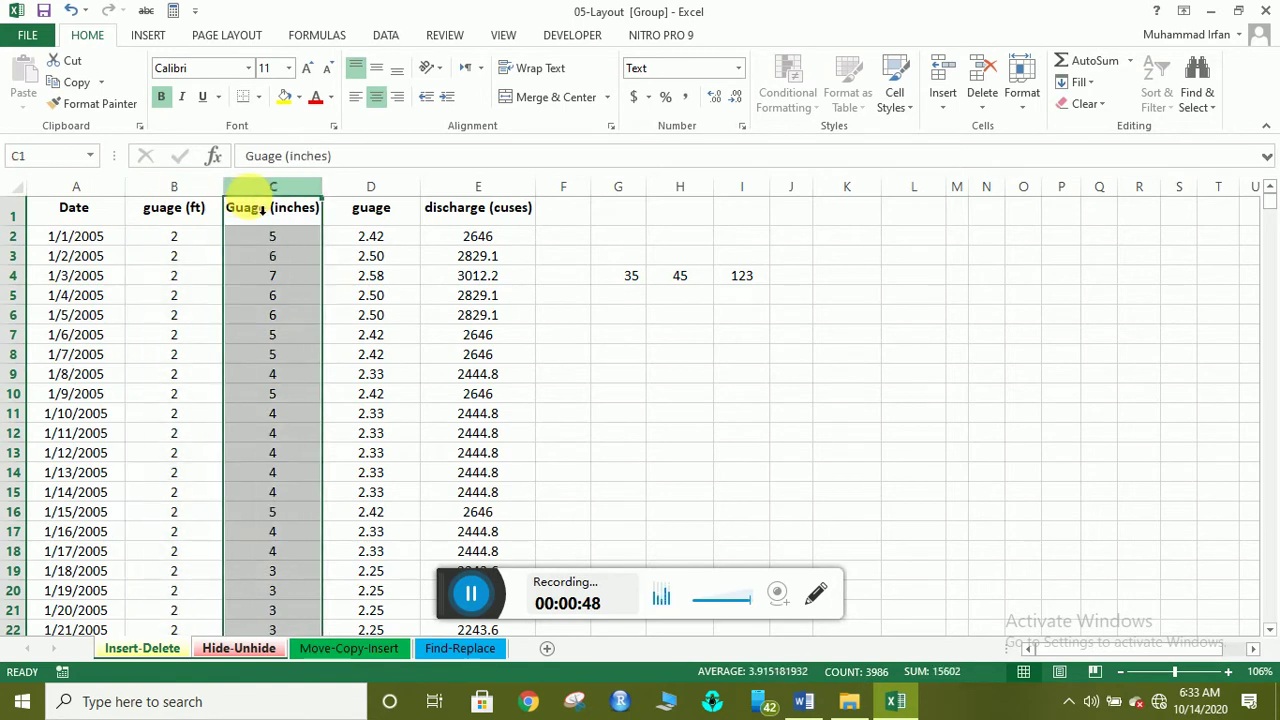
pyautogui.click(178, 189)
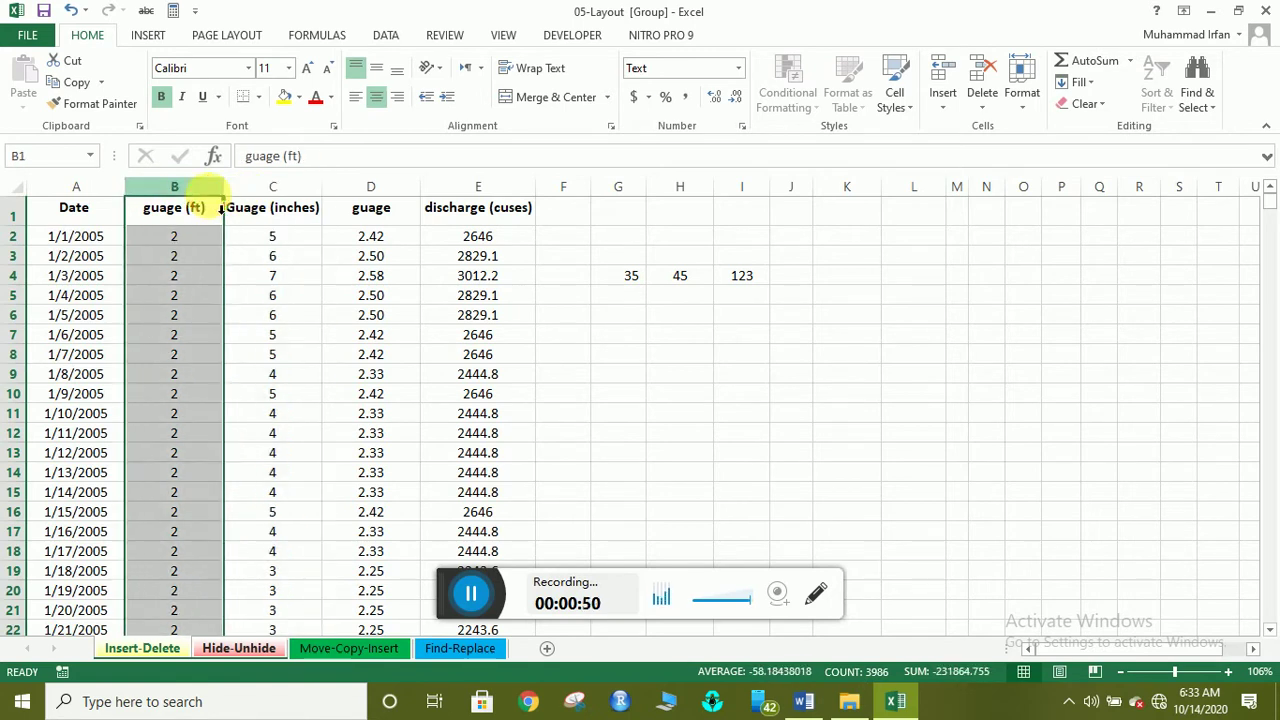
pyautogui.click(270, 189)
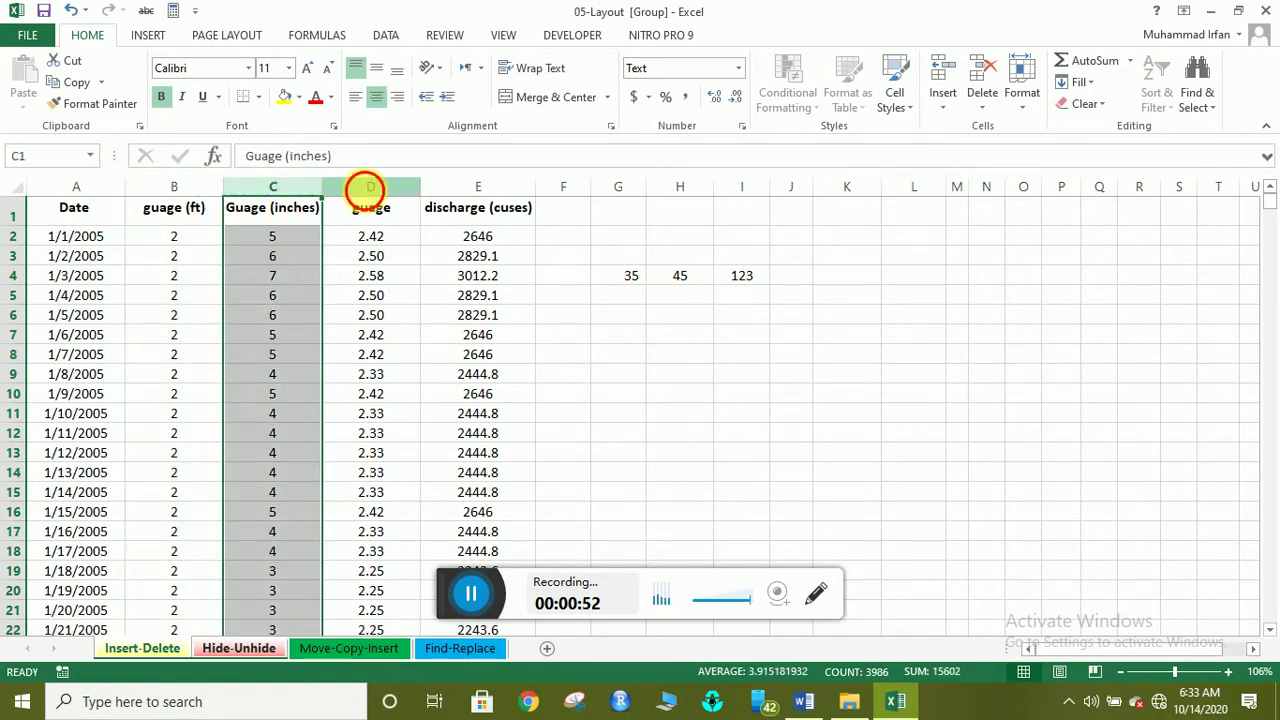
pyautogui.click(371, 189)
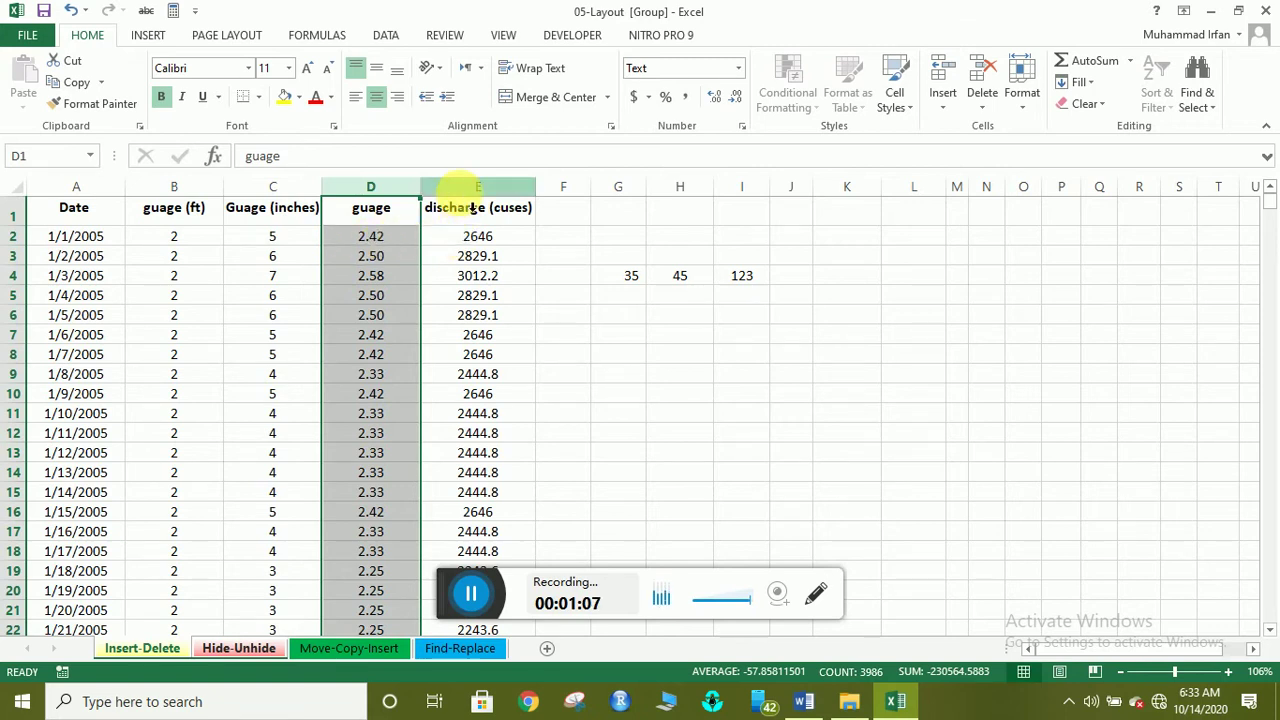
pyautogui.click(466, 186)
# Select the discharge (cuses) column E, then the entire row 4 with the 1/3/2005 readings
pyautogui.click(474, 256)
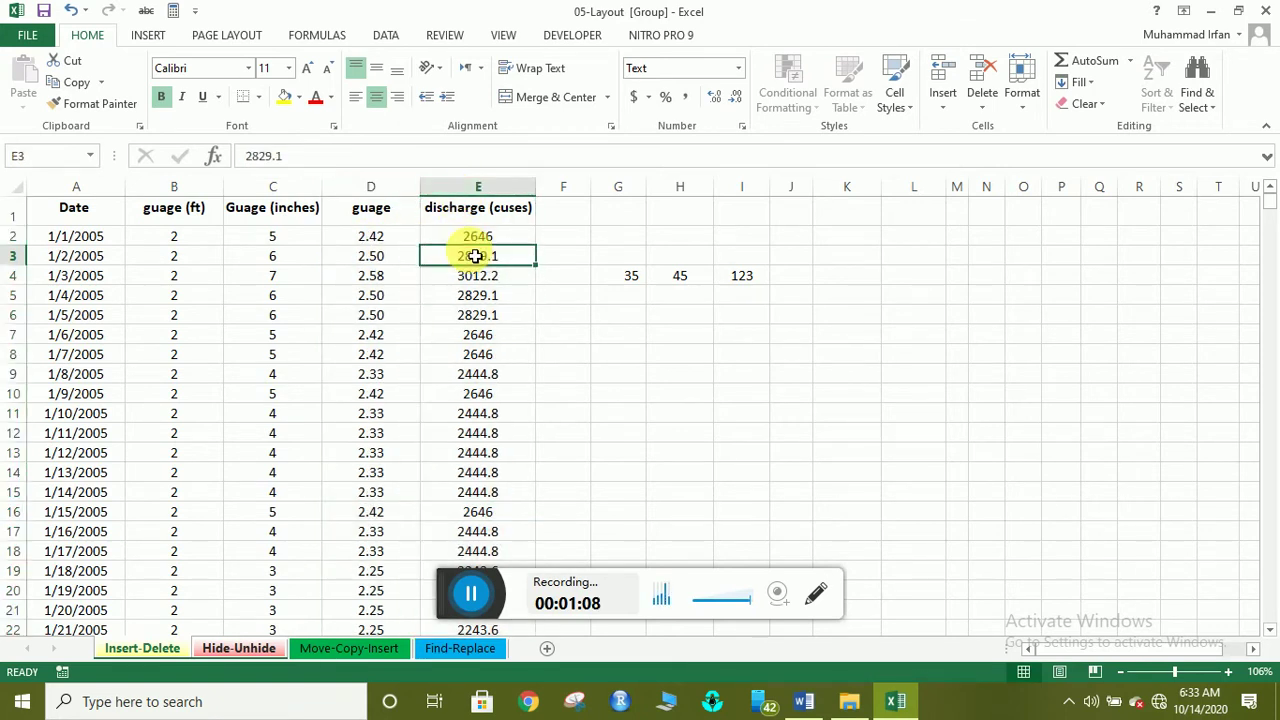
pyautogui.click(467, 187)
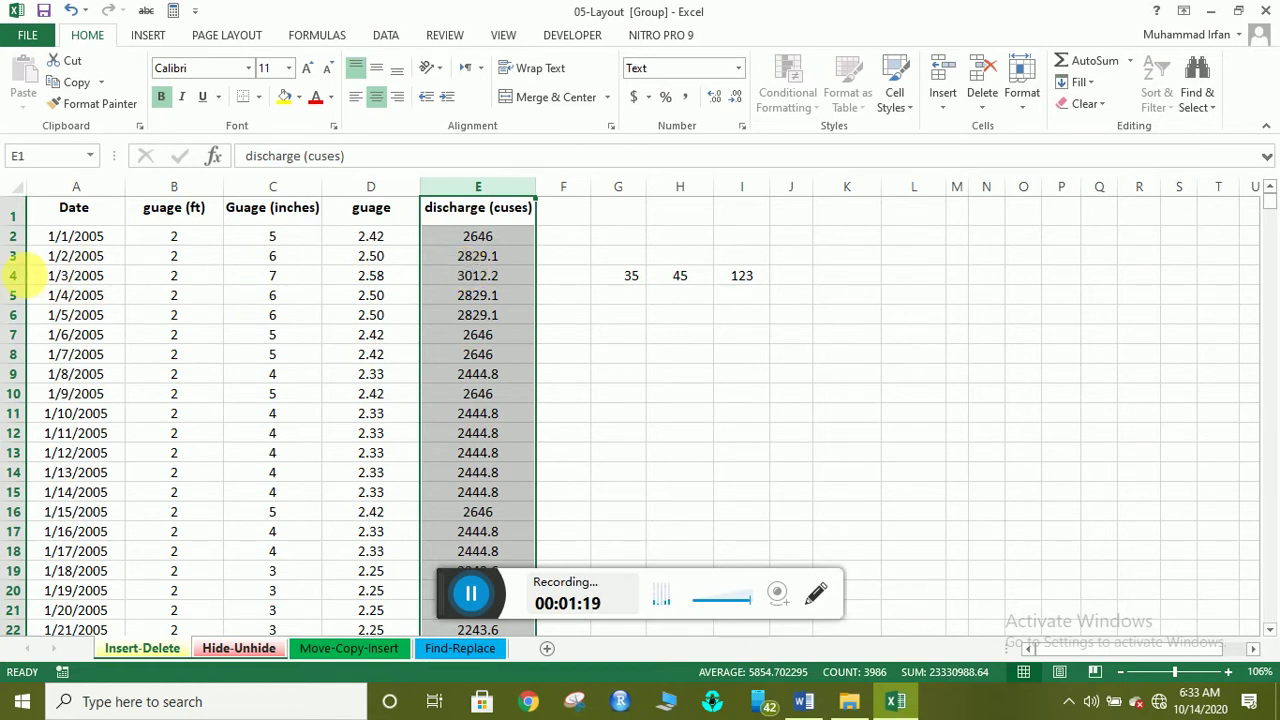
pyautogui.click(20, 277)
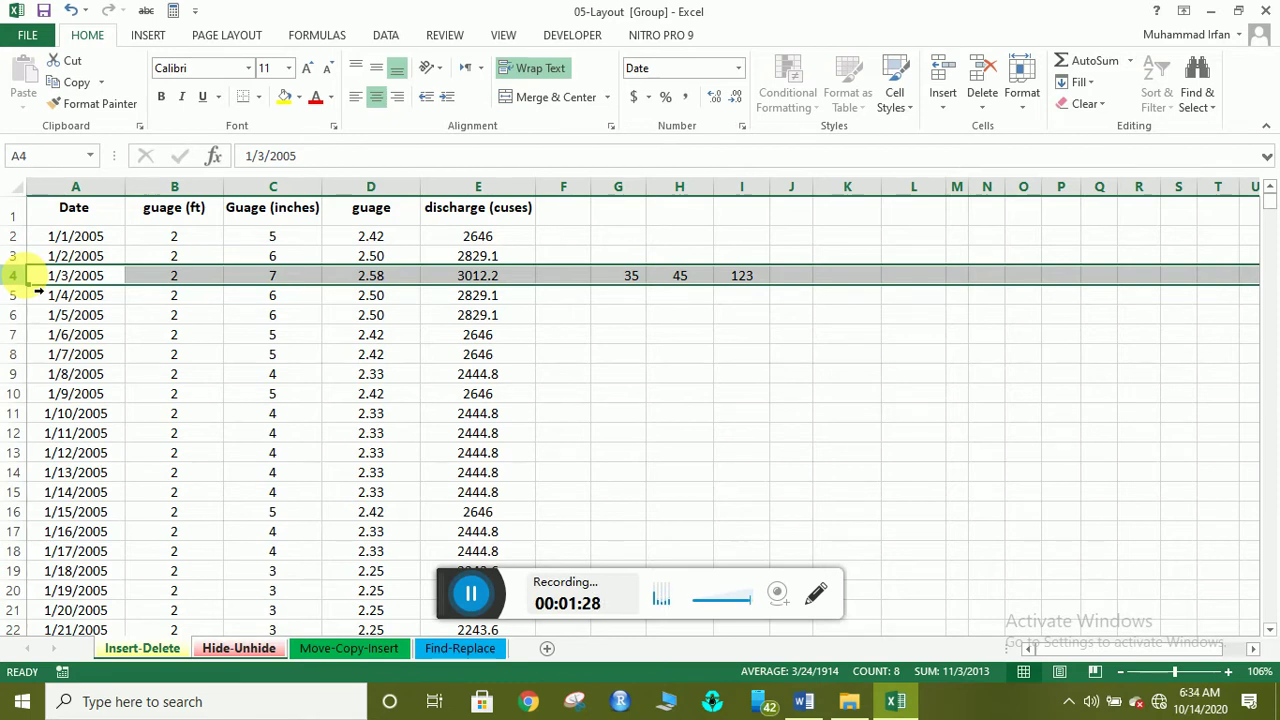
pyautogui.rightClick(27, 281)
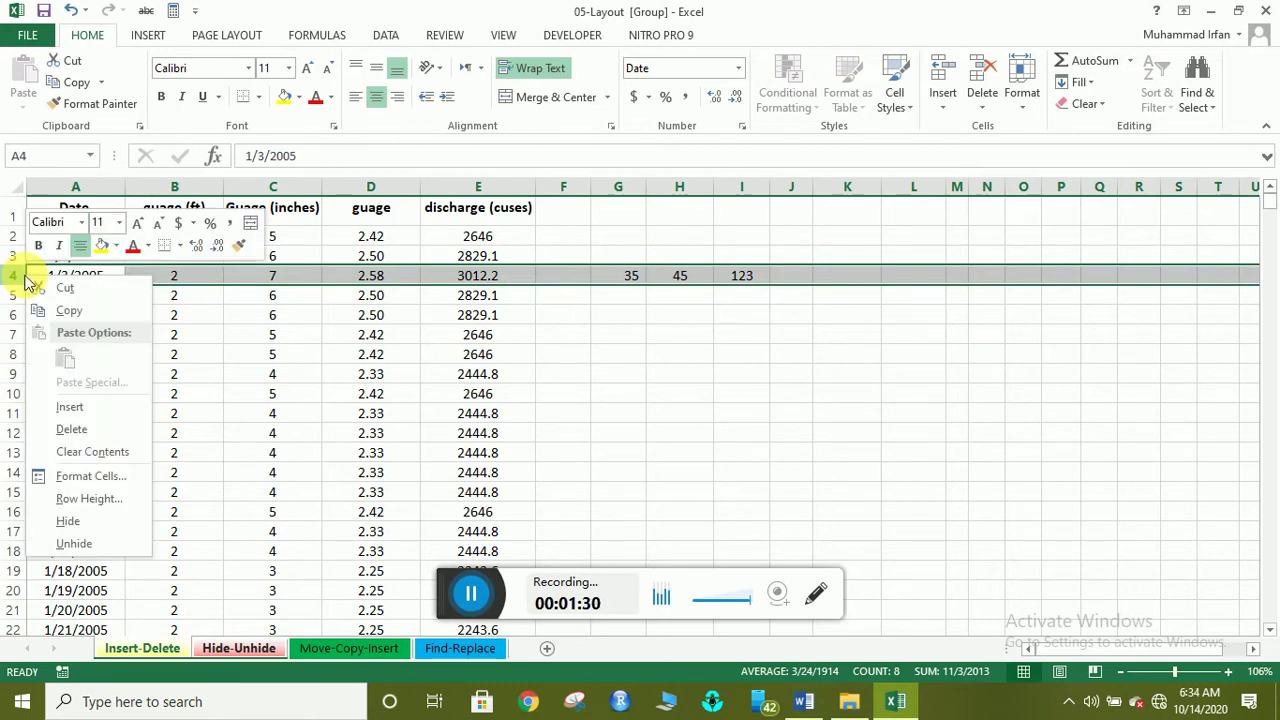
pyautogui.click(70, 429)
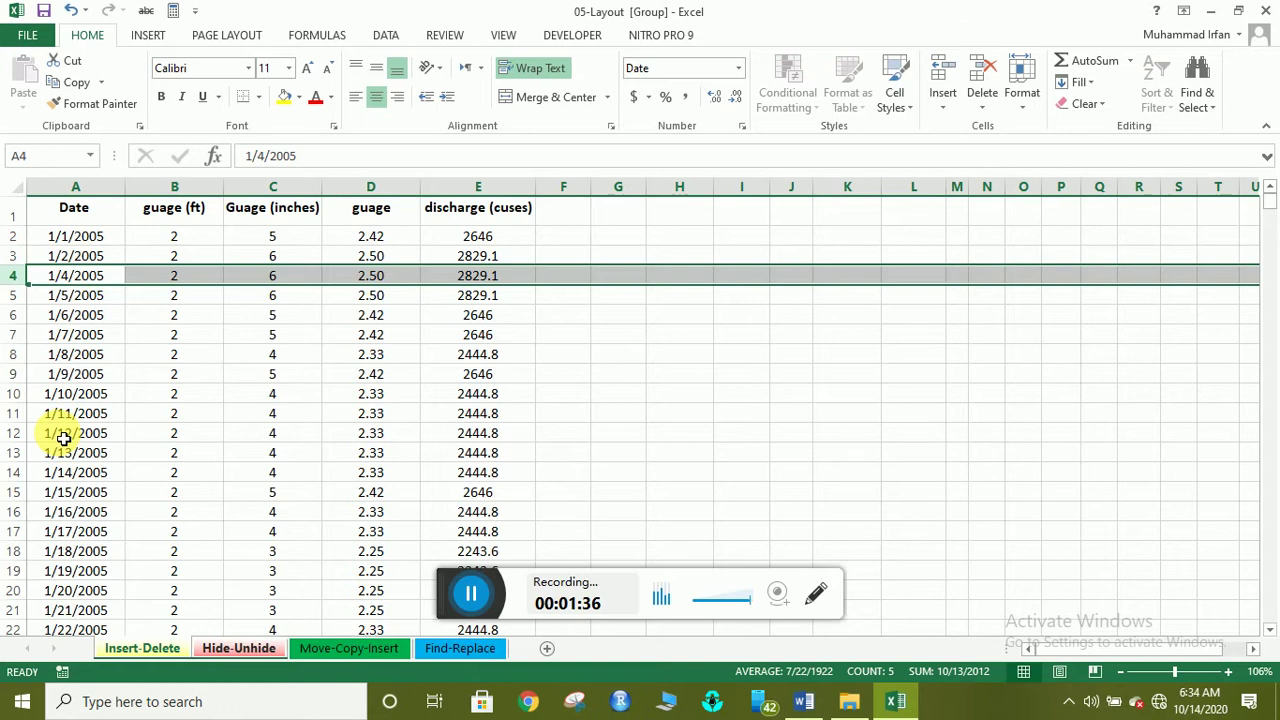
pyautogui.hotkey('ctrl', 'z')
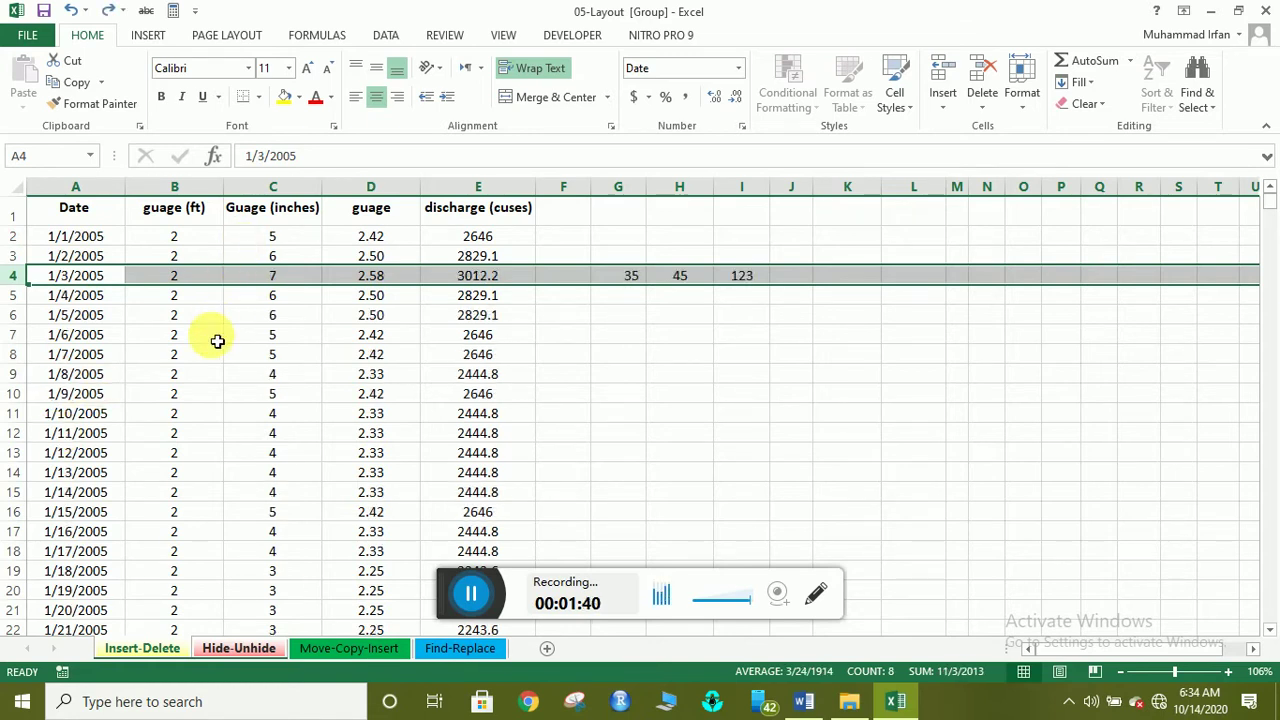
pyautogui.click(214, 337)
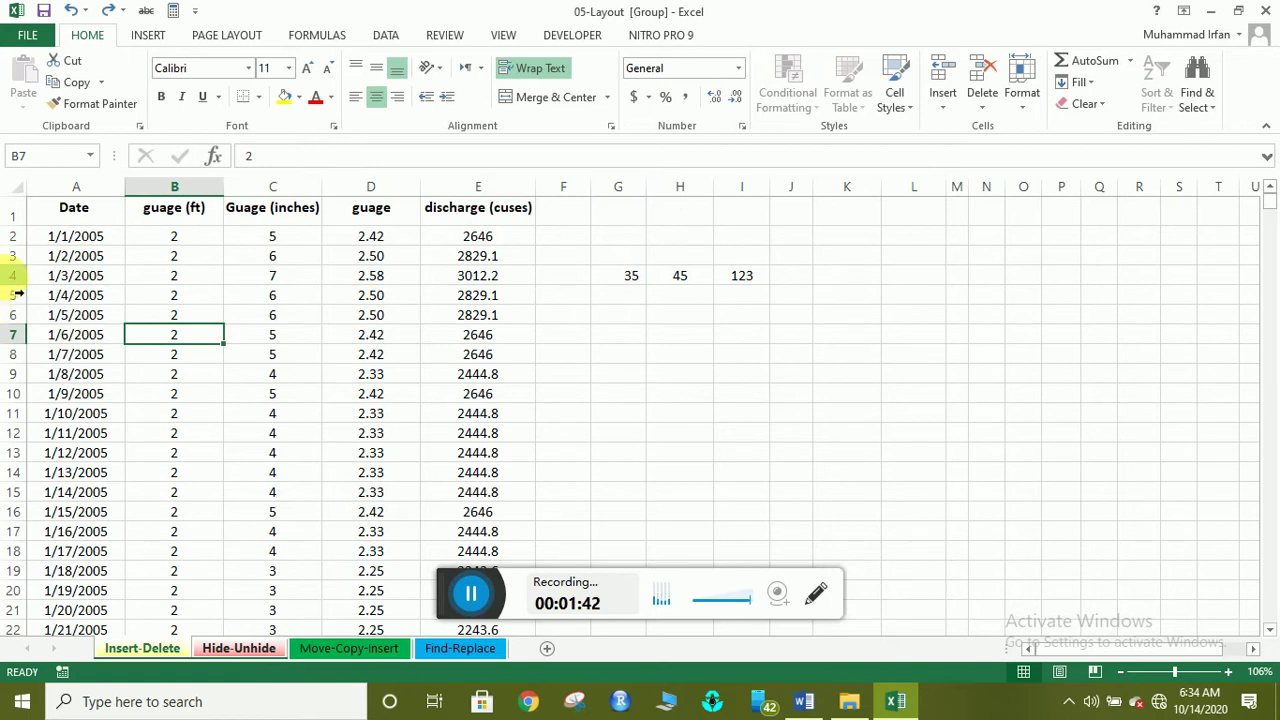
pyautogui.click(984, 100)
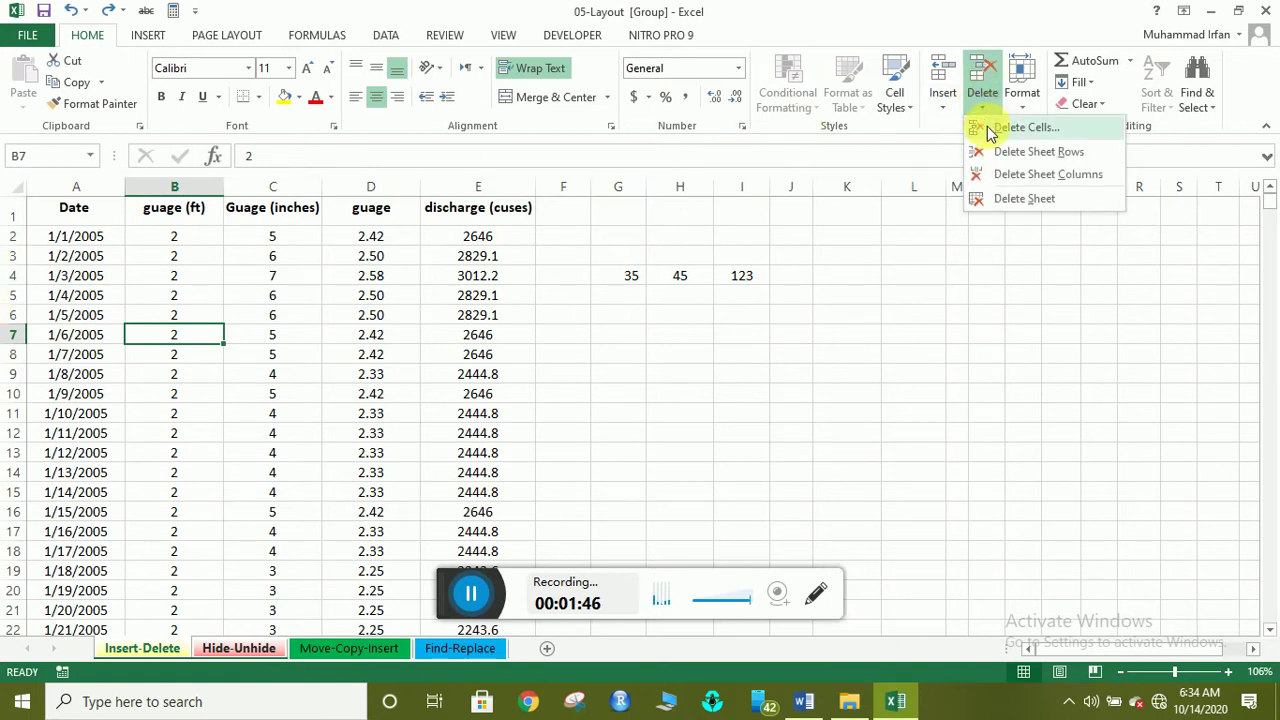
pyautogui.click(110, 282)
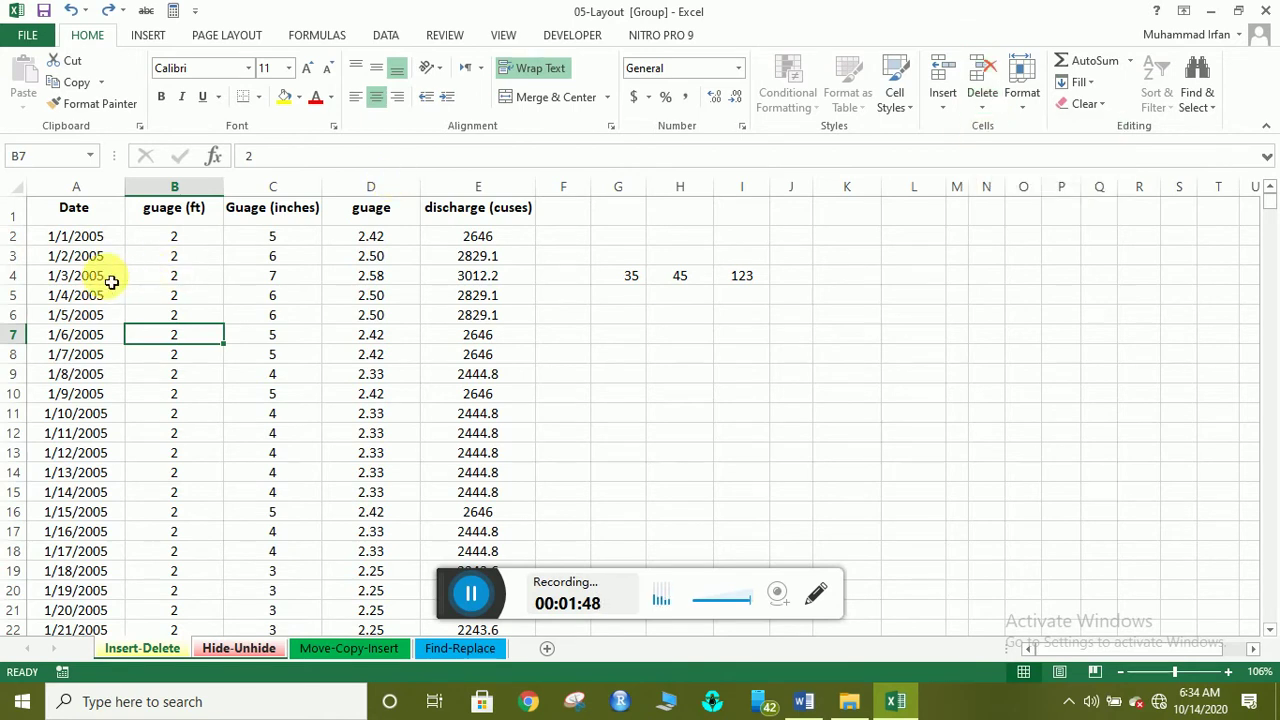
pyautogui.click(110, 282)
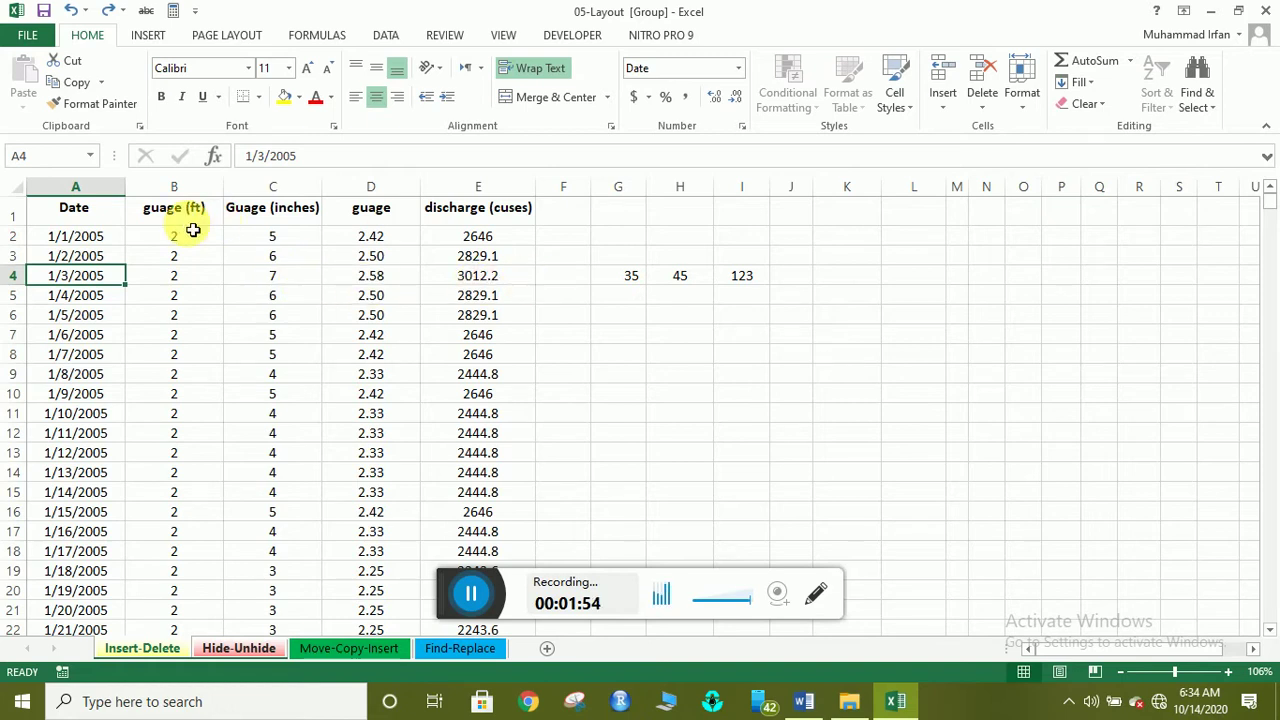
pyautogui.rightClick(66, 275)
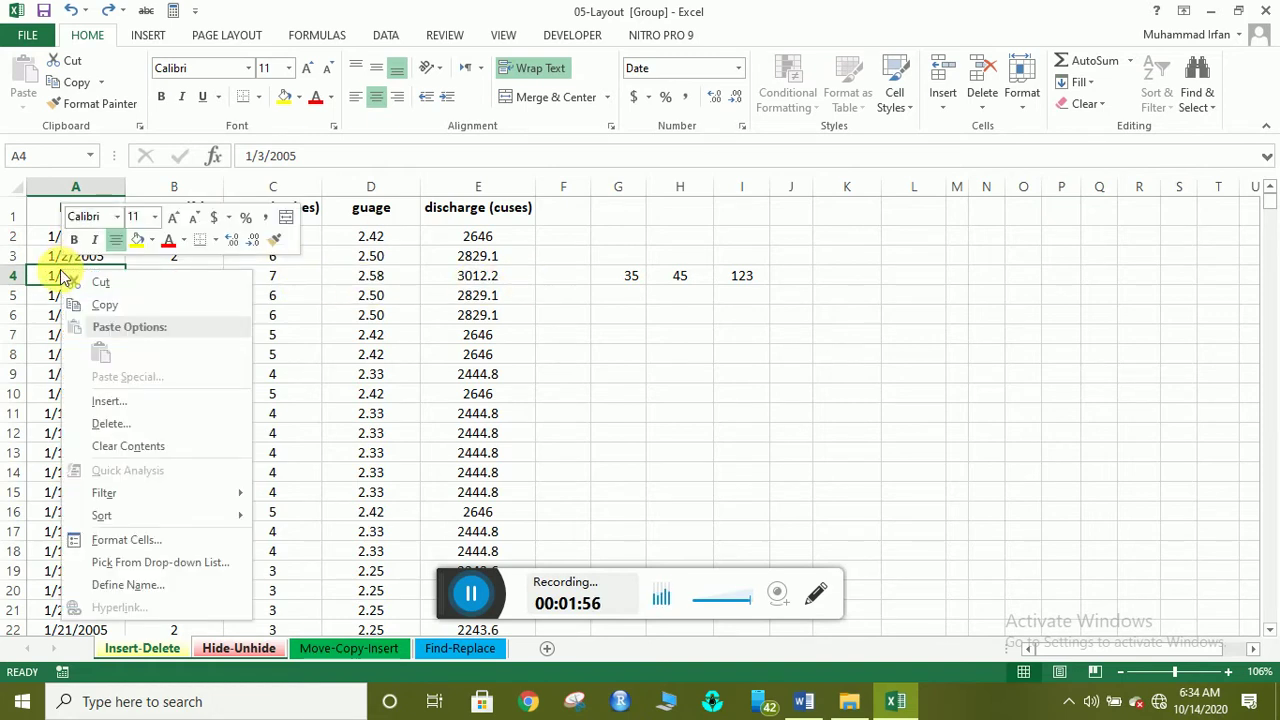
pyautogui.click(100, 427)
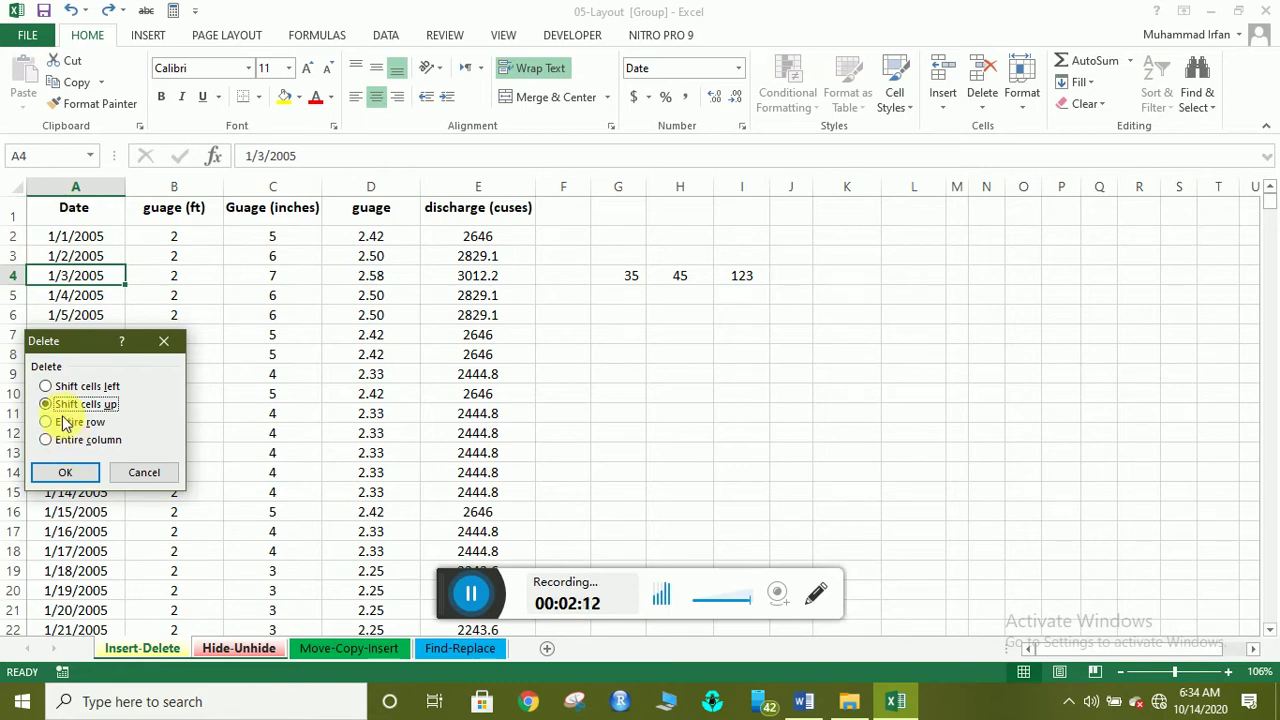
pyautogui.click(48, 388)
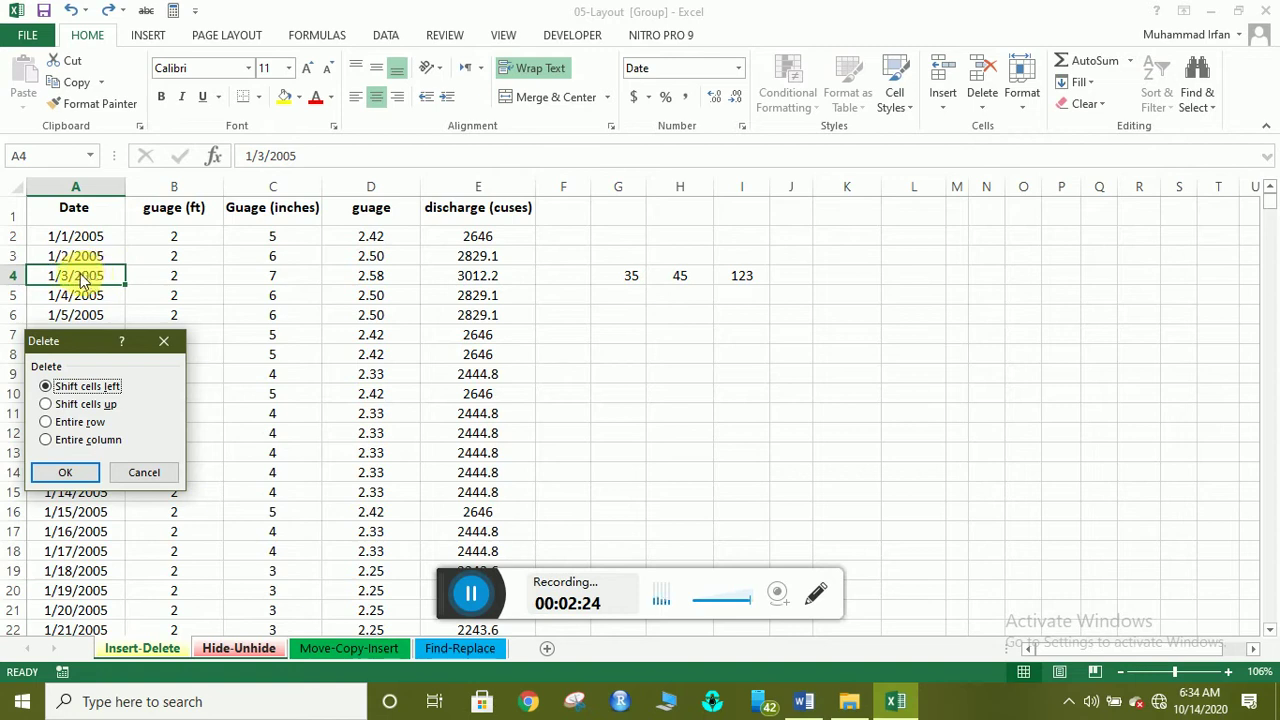
pyautogui.click(67, 474)
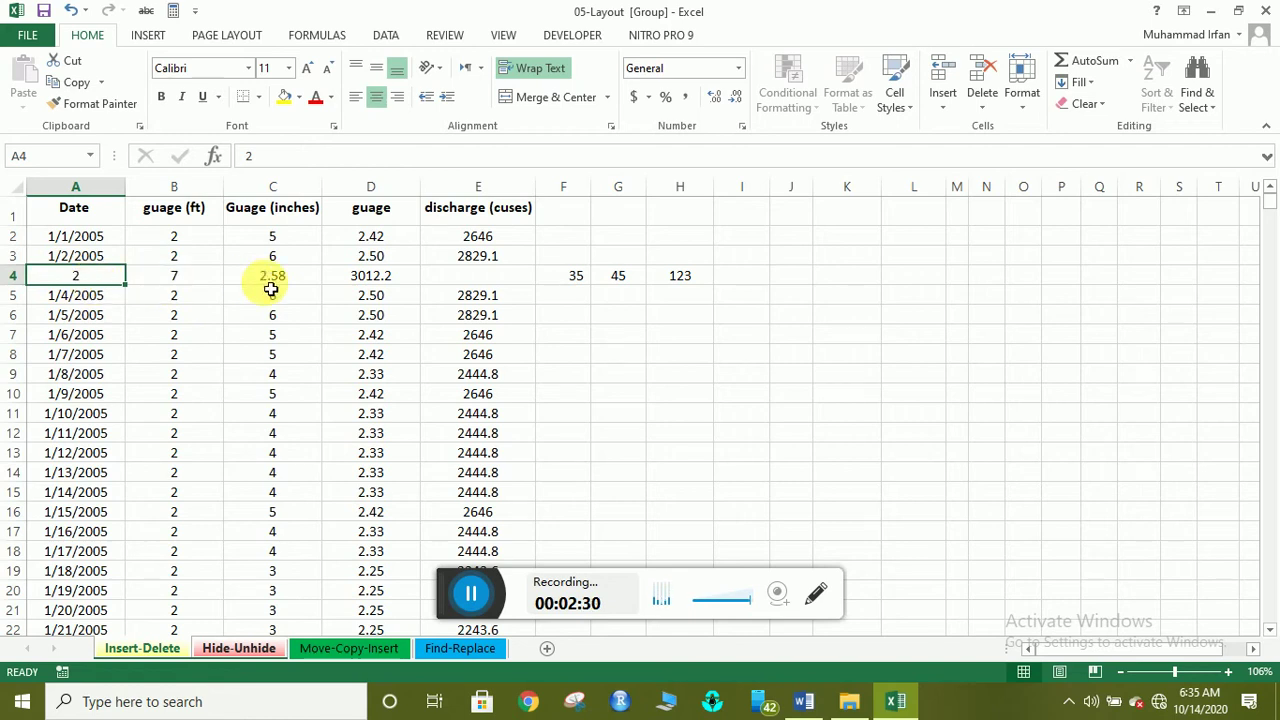
pyautogui.hotkey('ctrl', 'z')
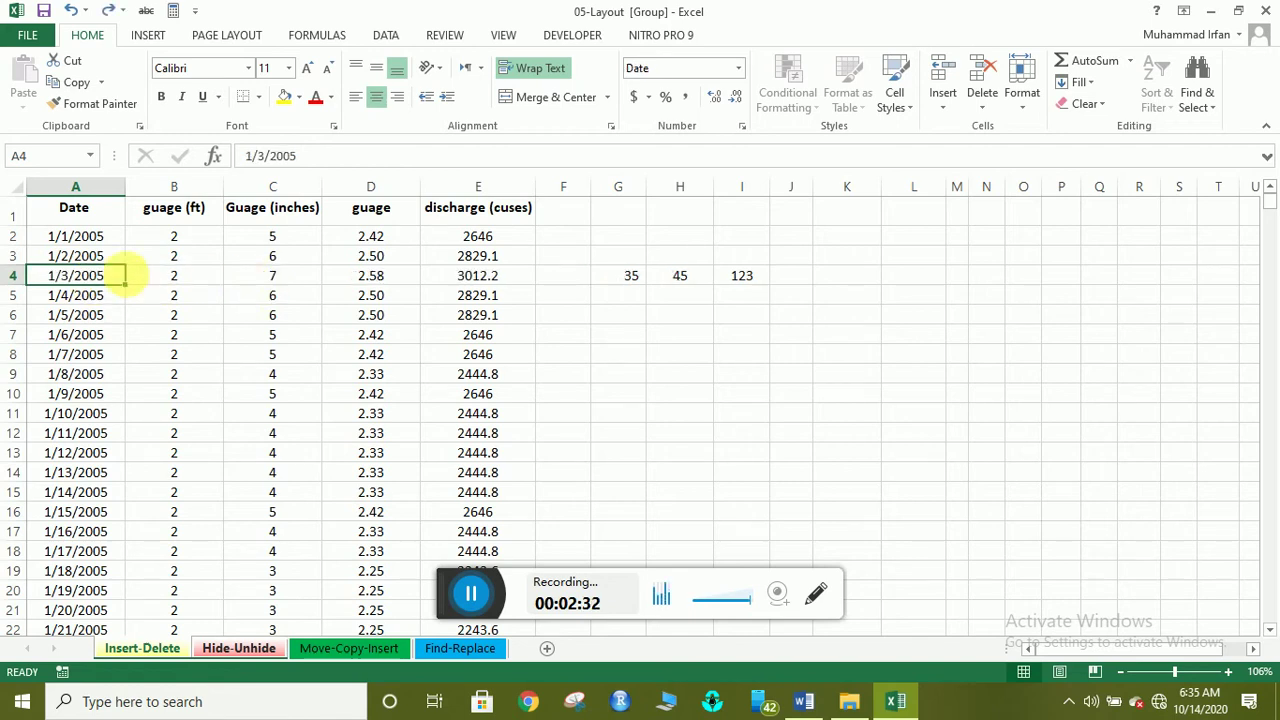
pyautogui.rightClick(95, 273)
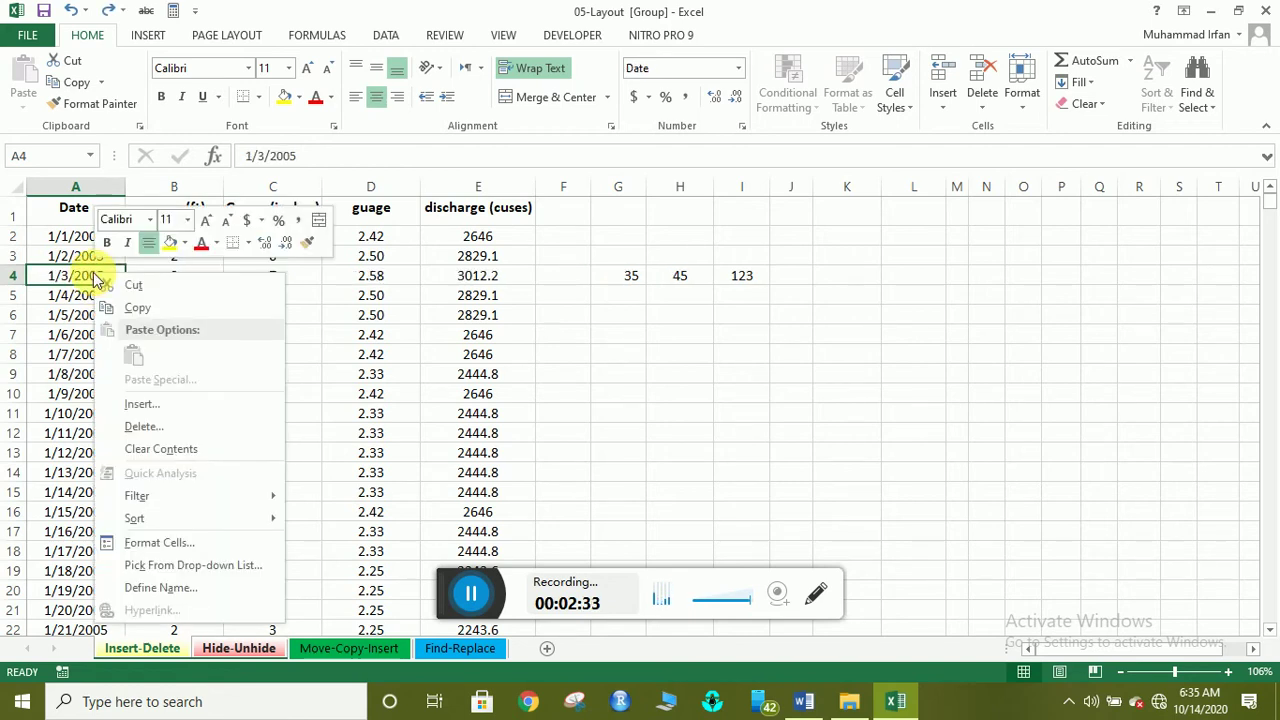
pyautogui.click(141, 436)
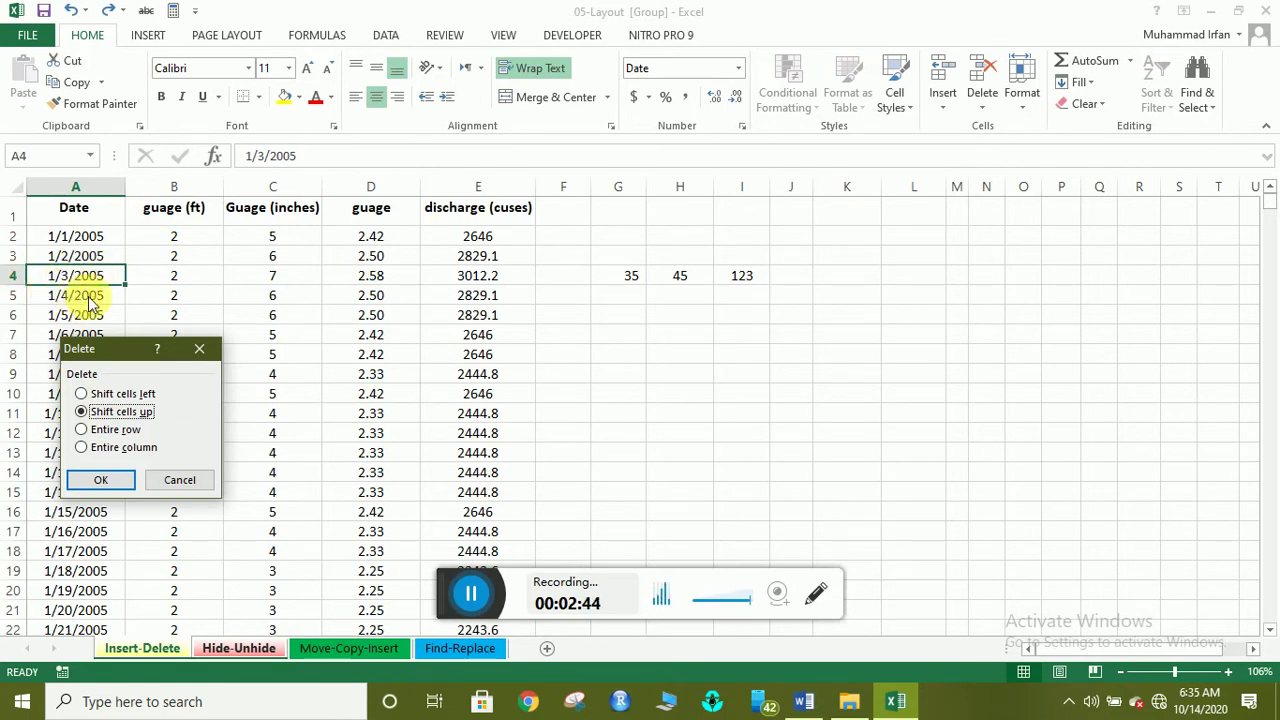
pyautogui.click(101, 479)
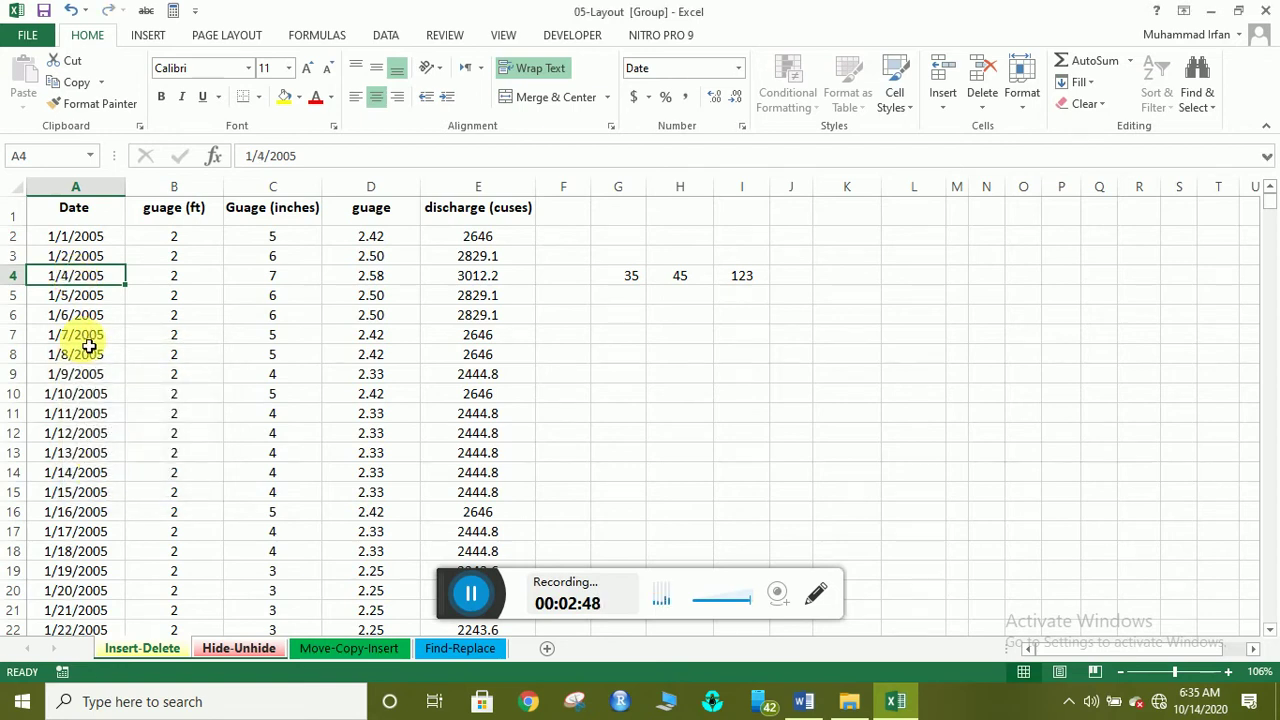
pyautogui.hotkey('ctrl', 'z')
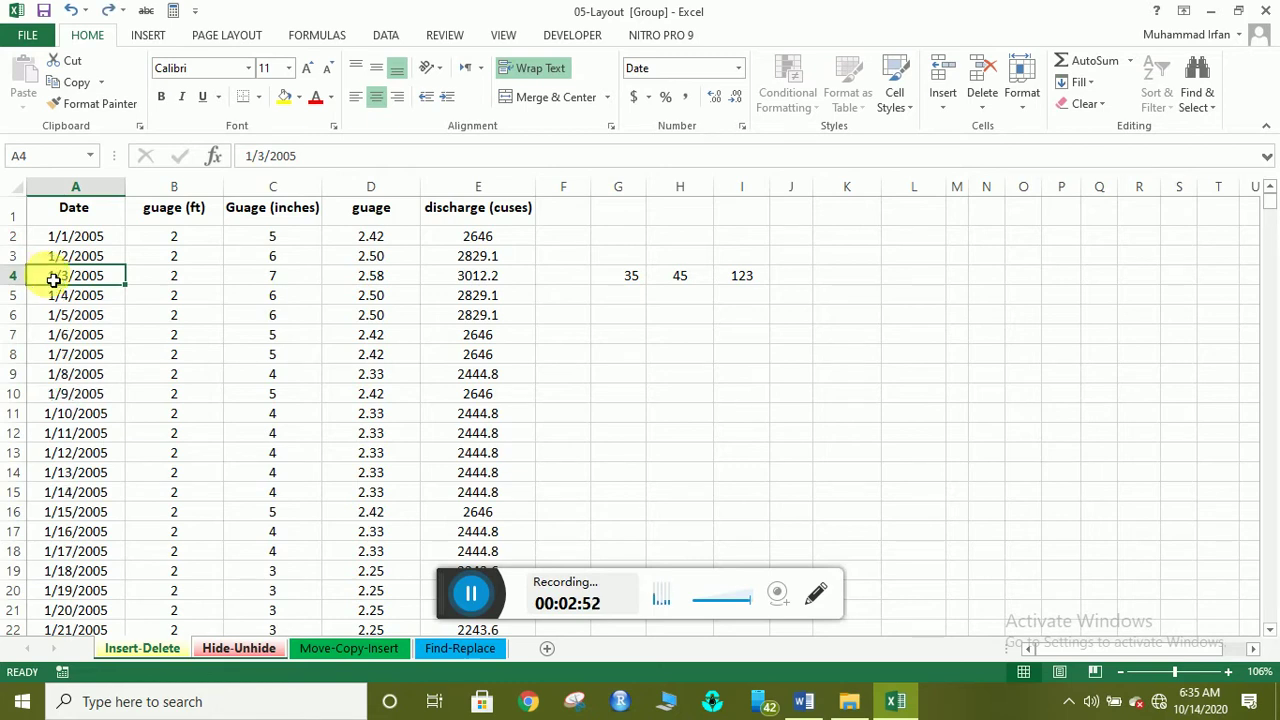
pyautogui.rightClick(53, 281)
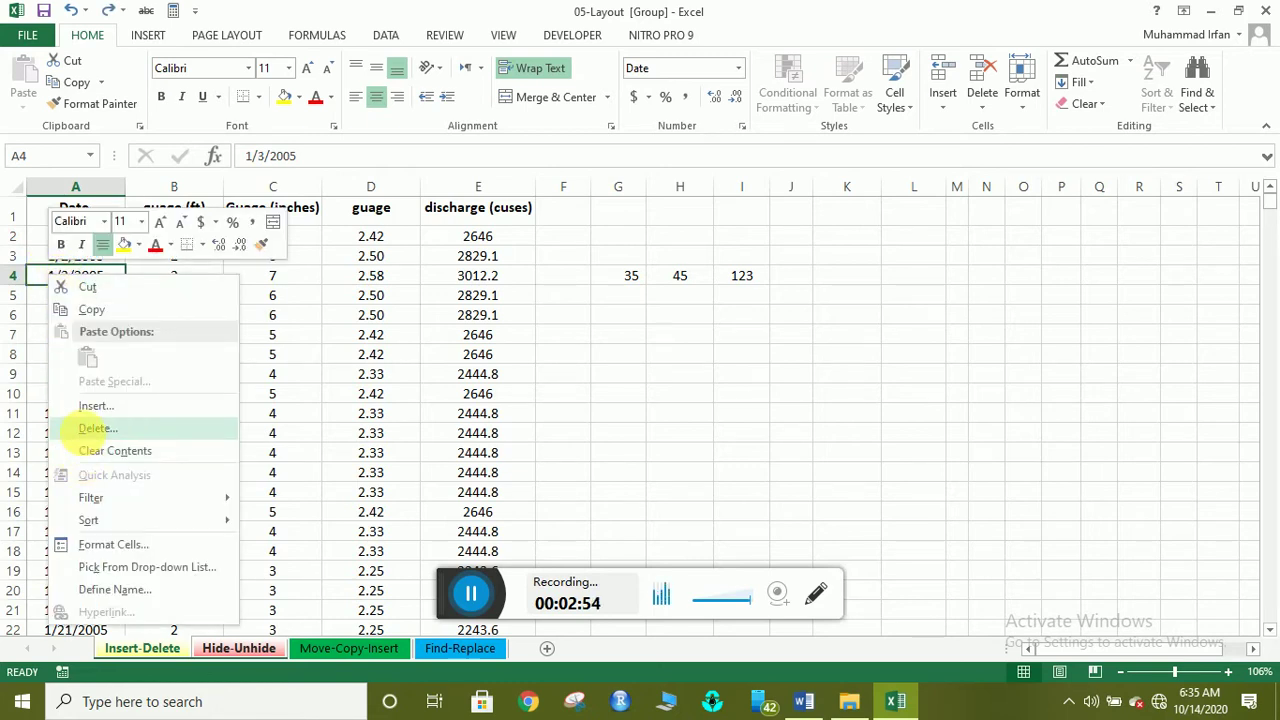
pyautogui.click(95, 428)
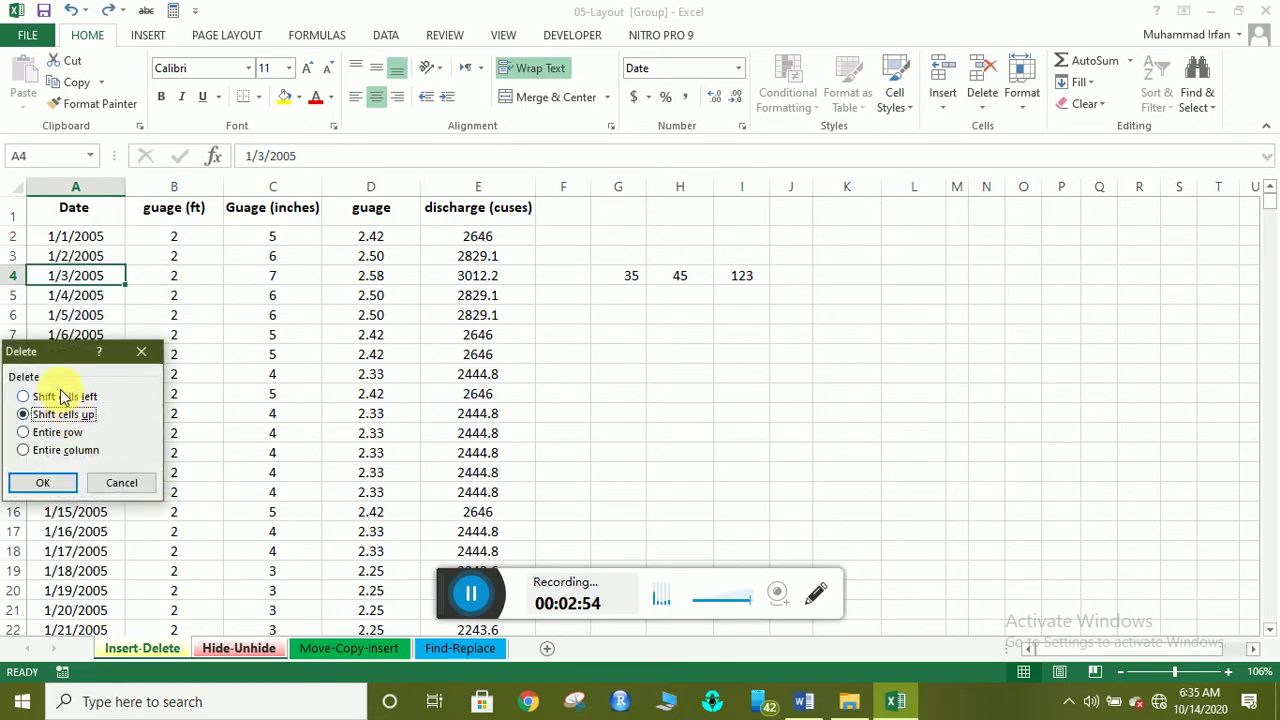
pyautogui.click(22, 432)
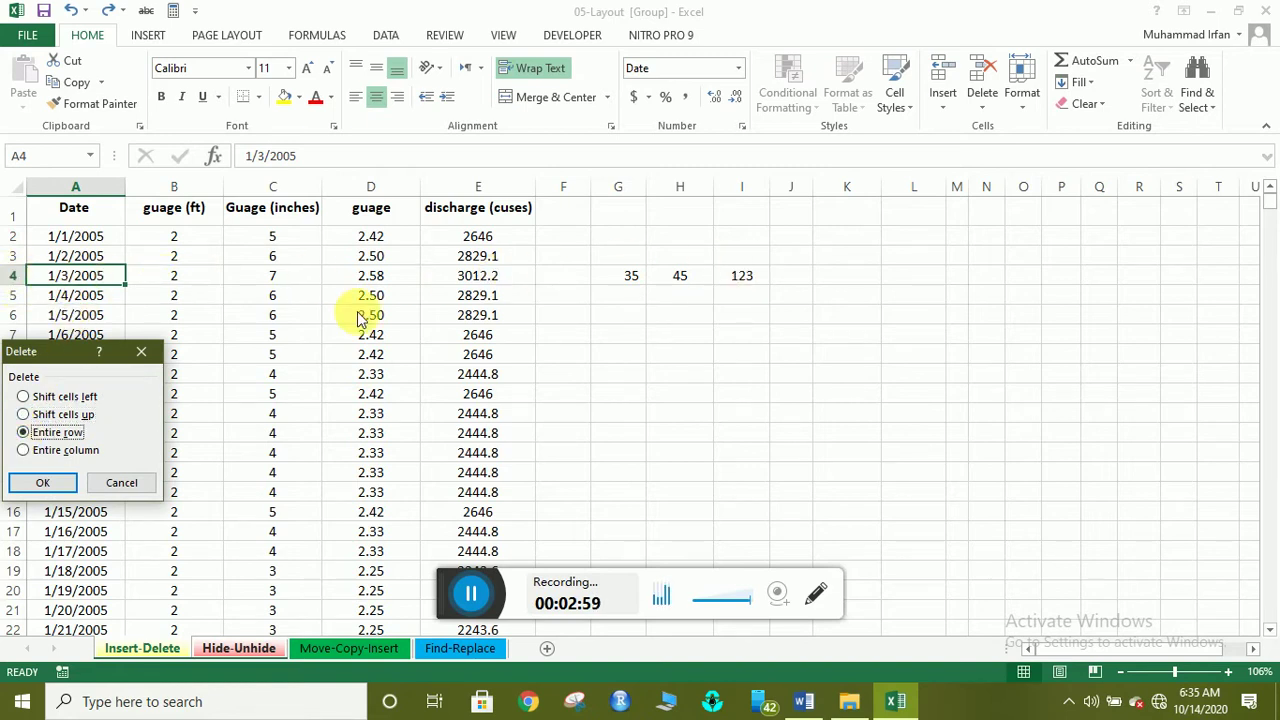
pyautogui.click(40, 482)
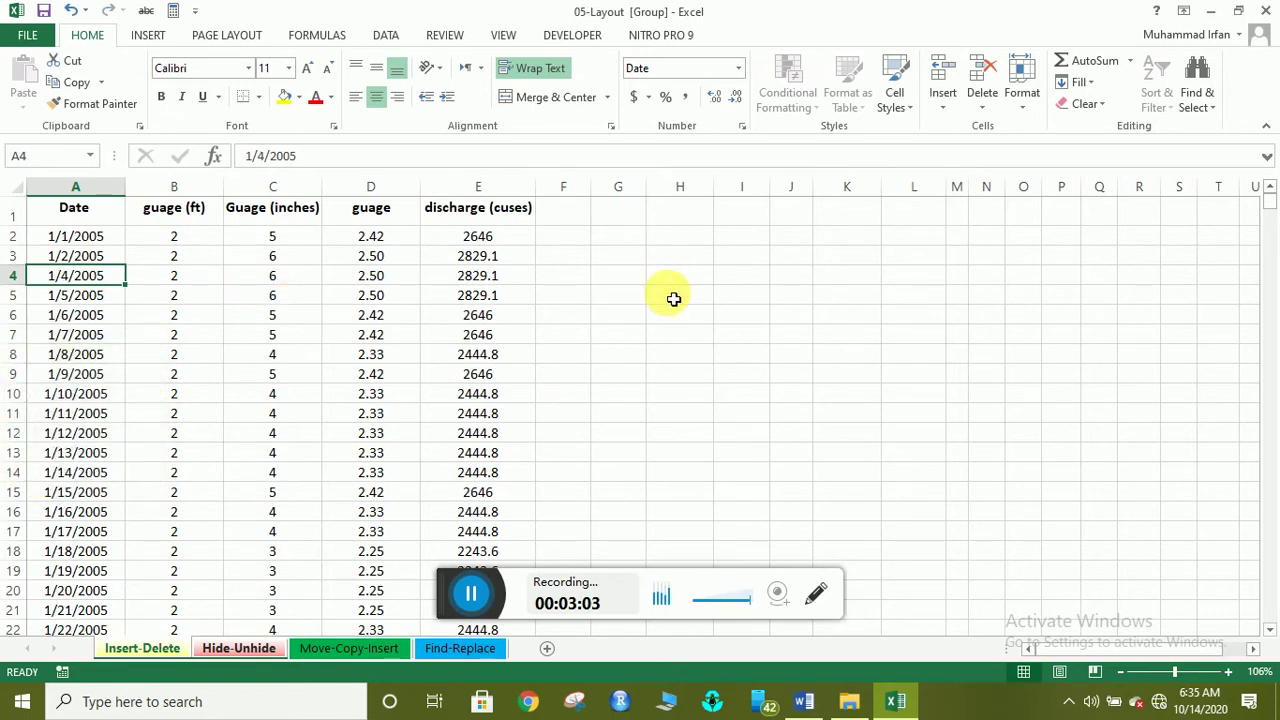
pyautogui.hotkey('ctrl', 'z')
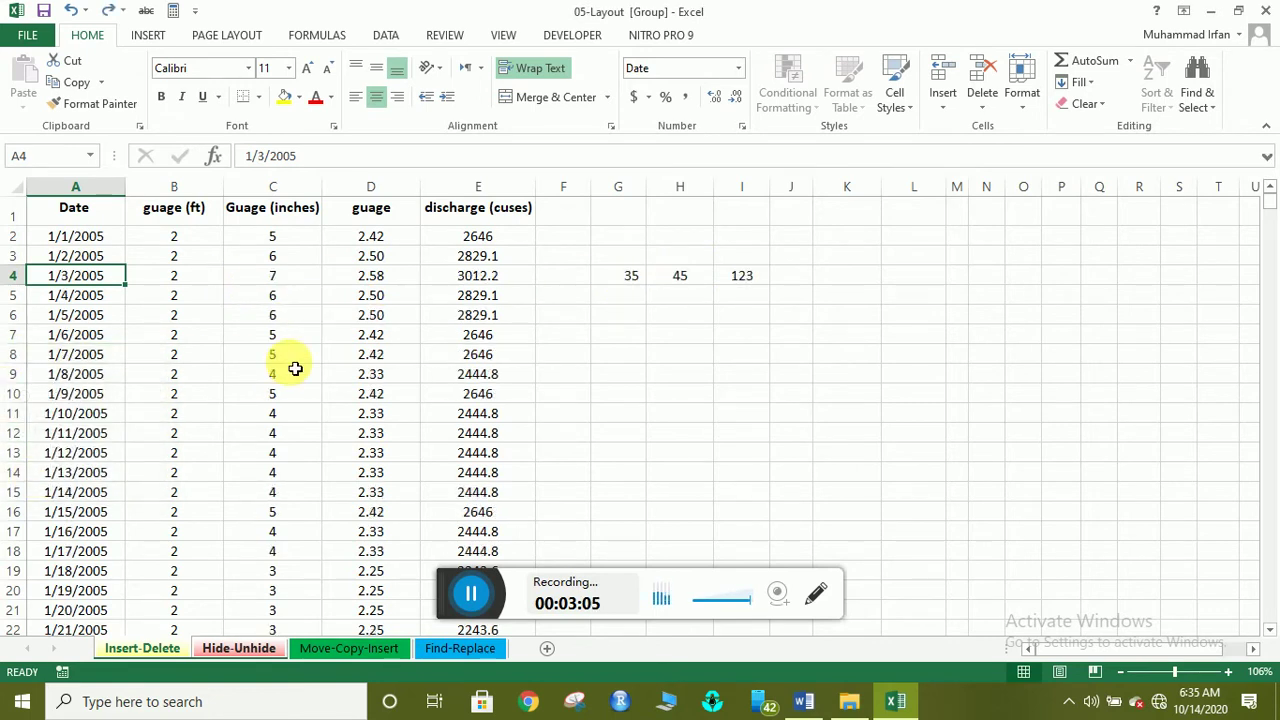
pyautogui.rightClick(94, 277)
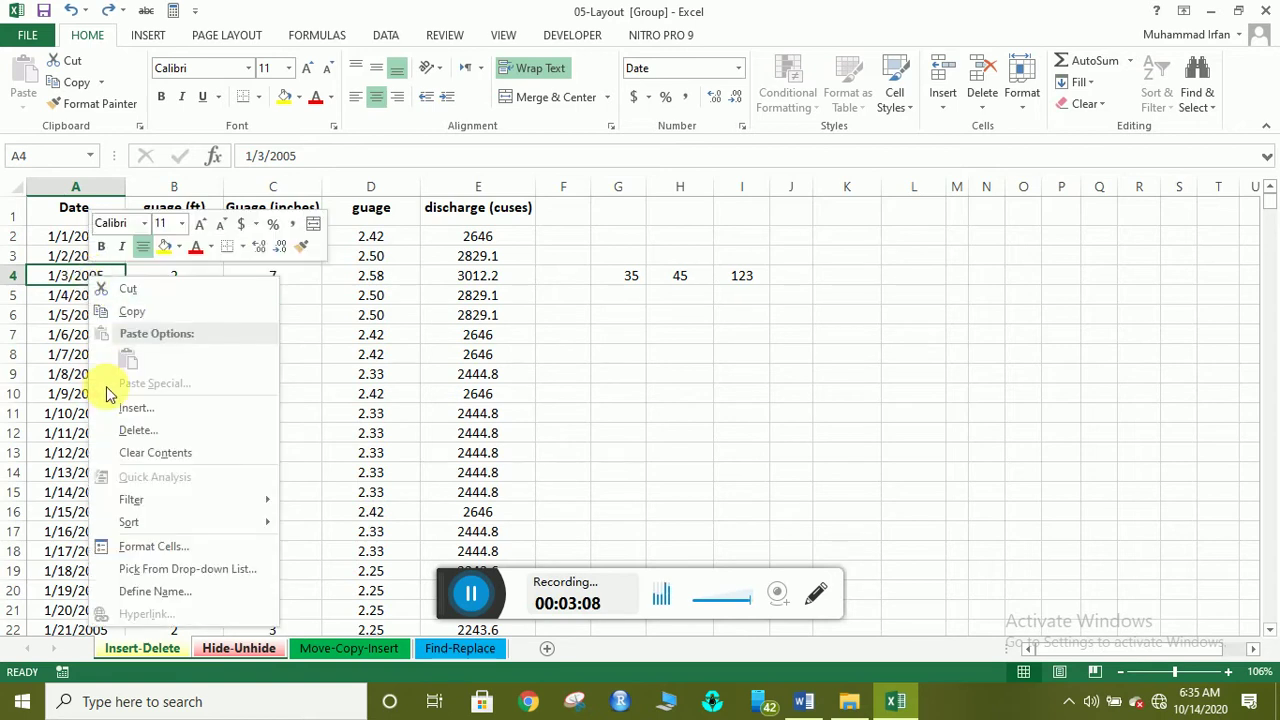
pyautogui.click(110, 428)
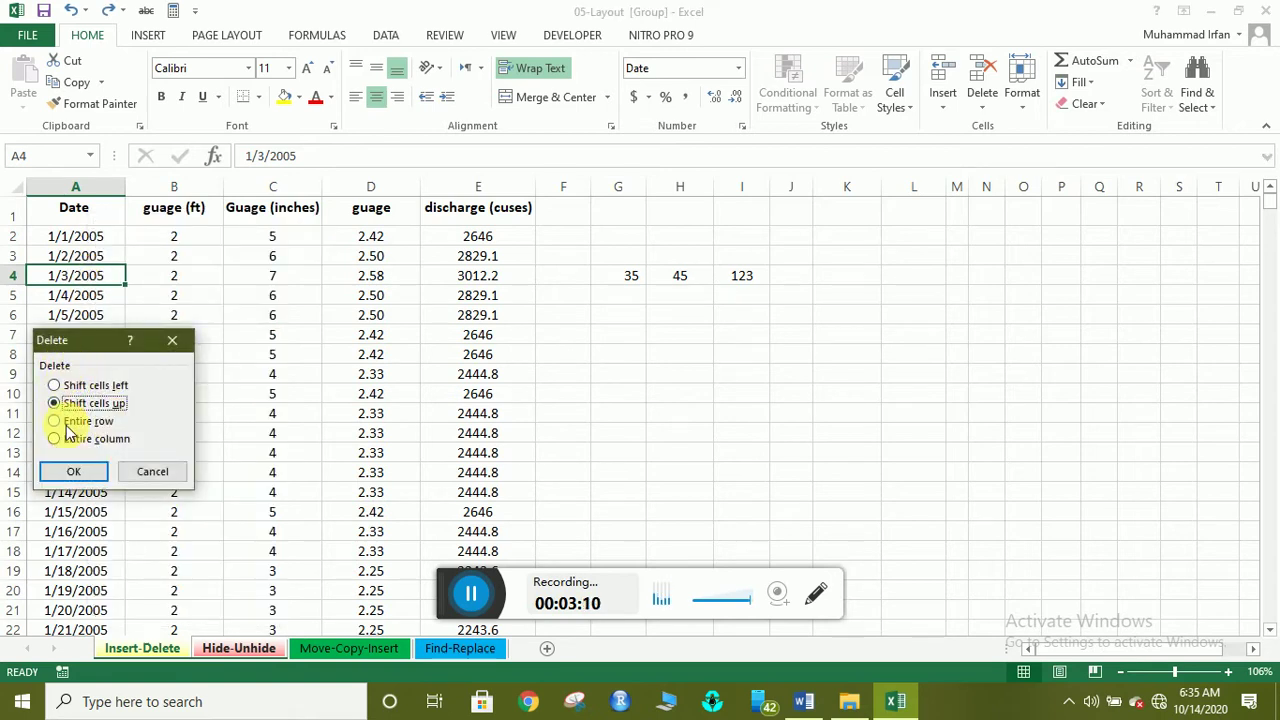
pyautogui.click(56, 439)
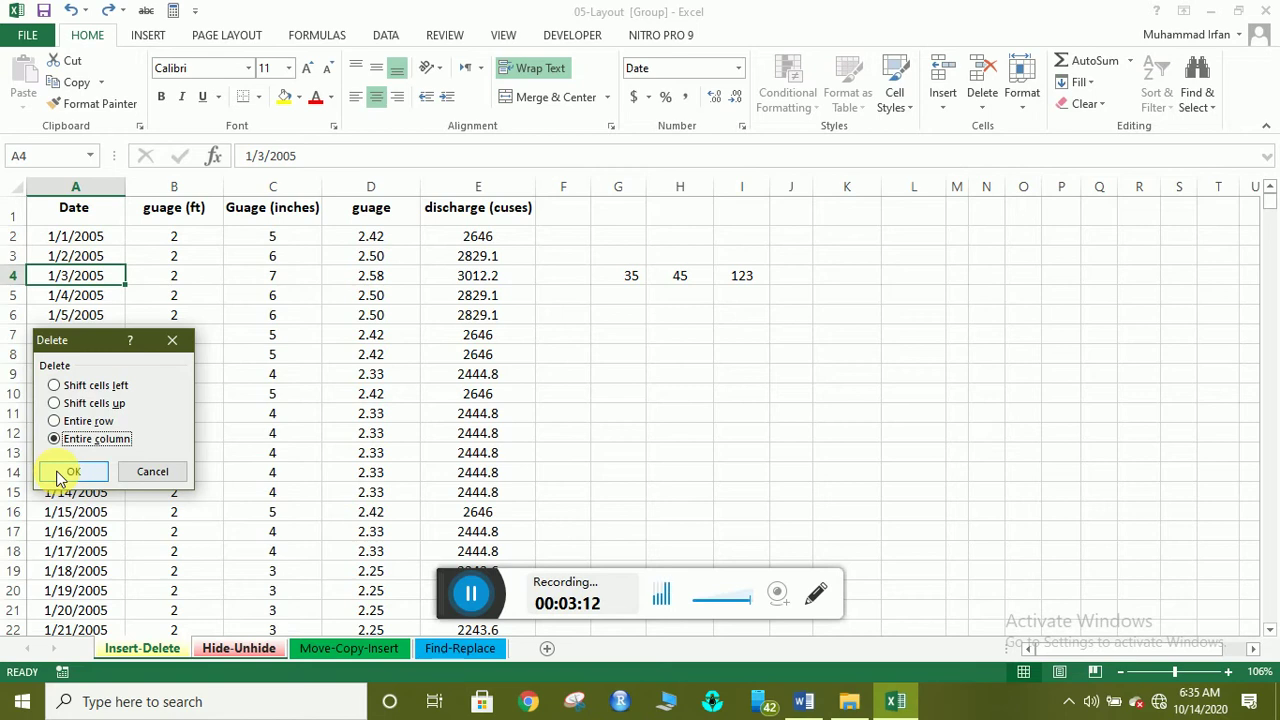
pyautogui.click(62, 473)
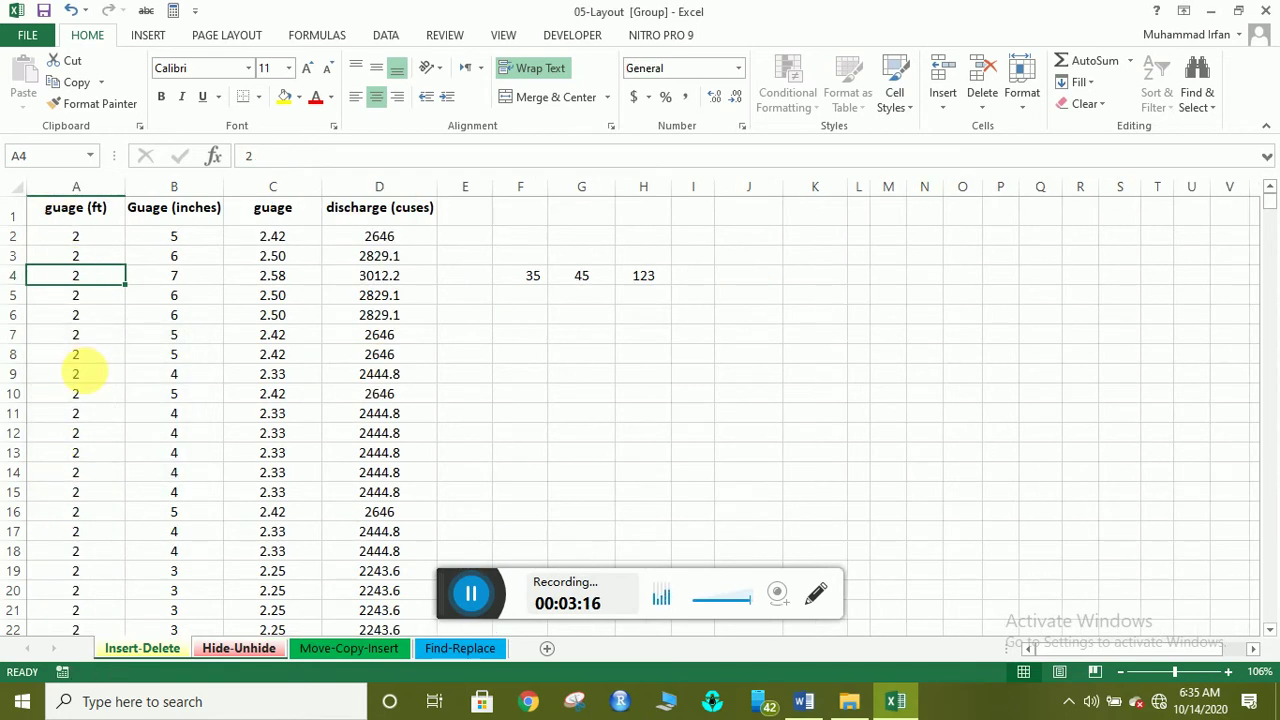
pyautogui.hotkey('ctrl', 'z')
pyautogui.click(356, 362)
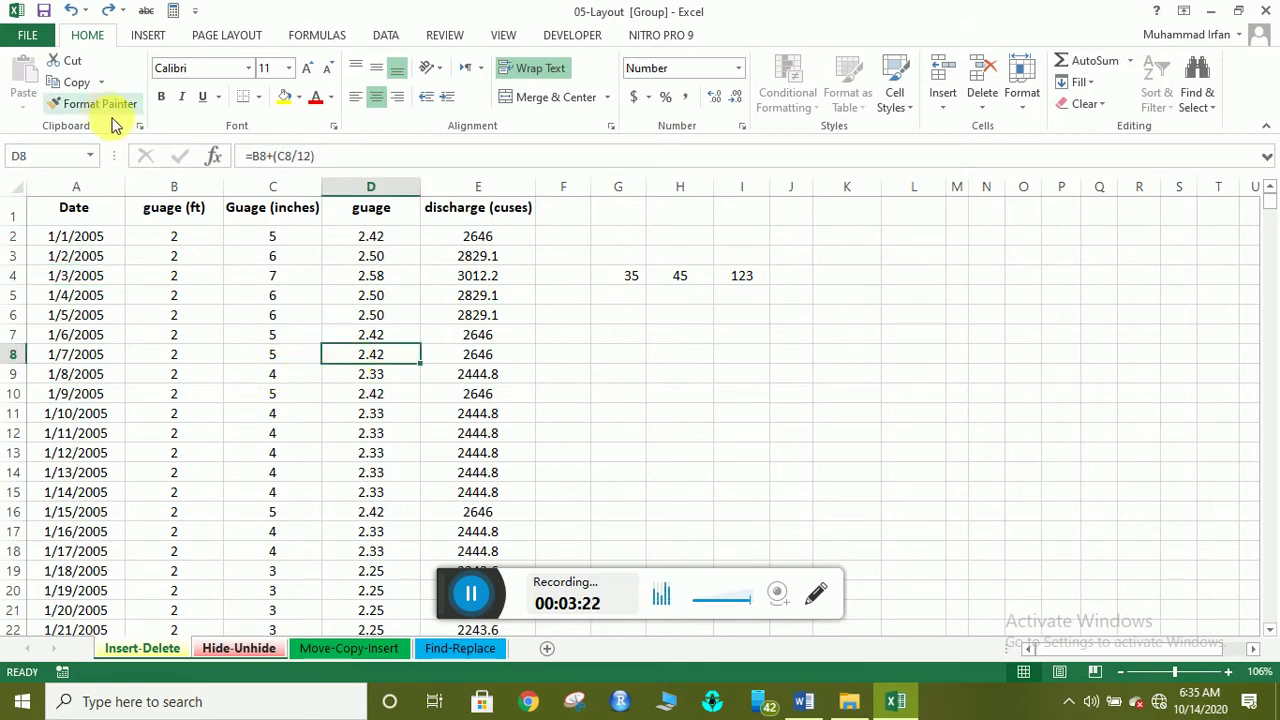
pyautogui.click(160, 196)
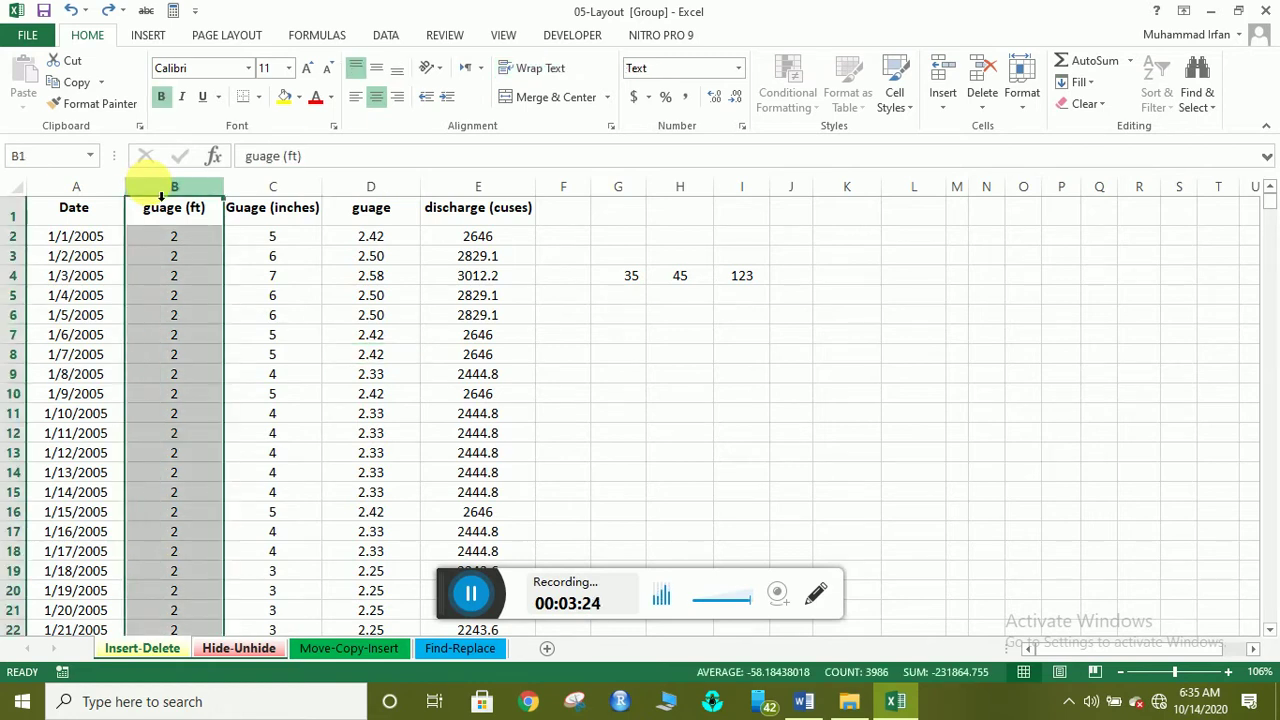
pyautogui.rightClick(152, 189)
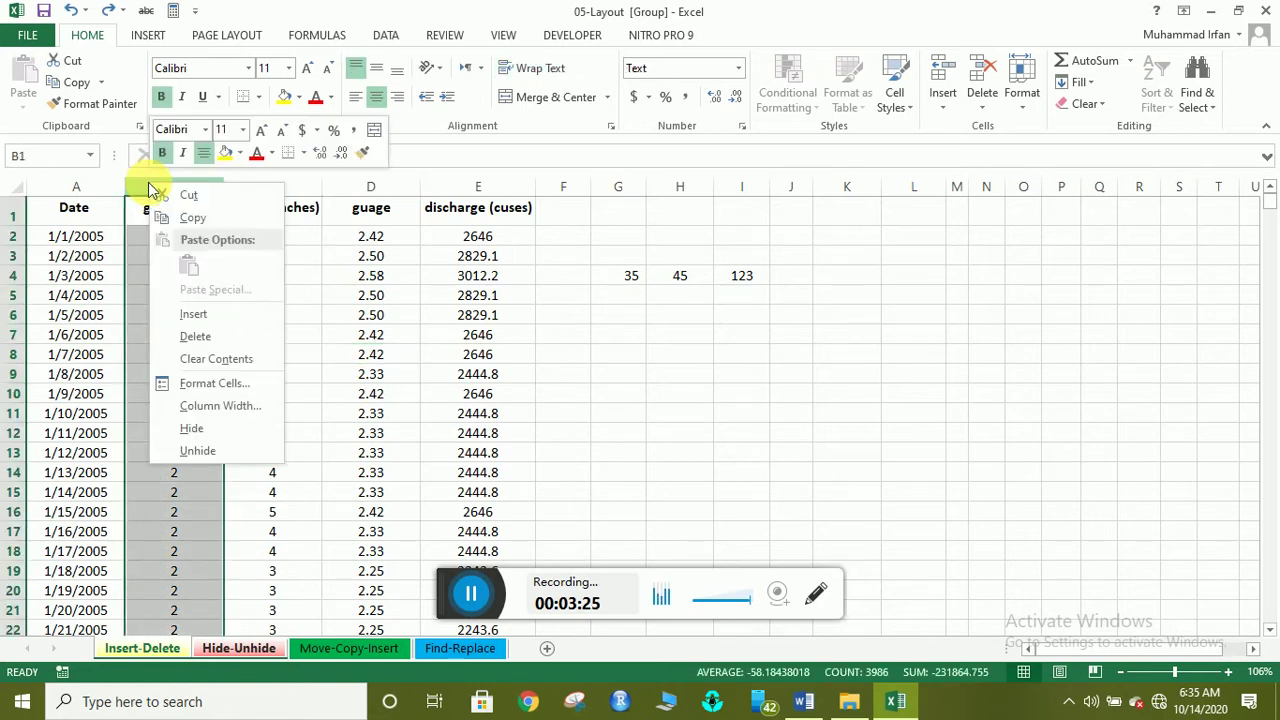
pyautogui.click(193, 315)
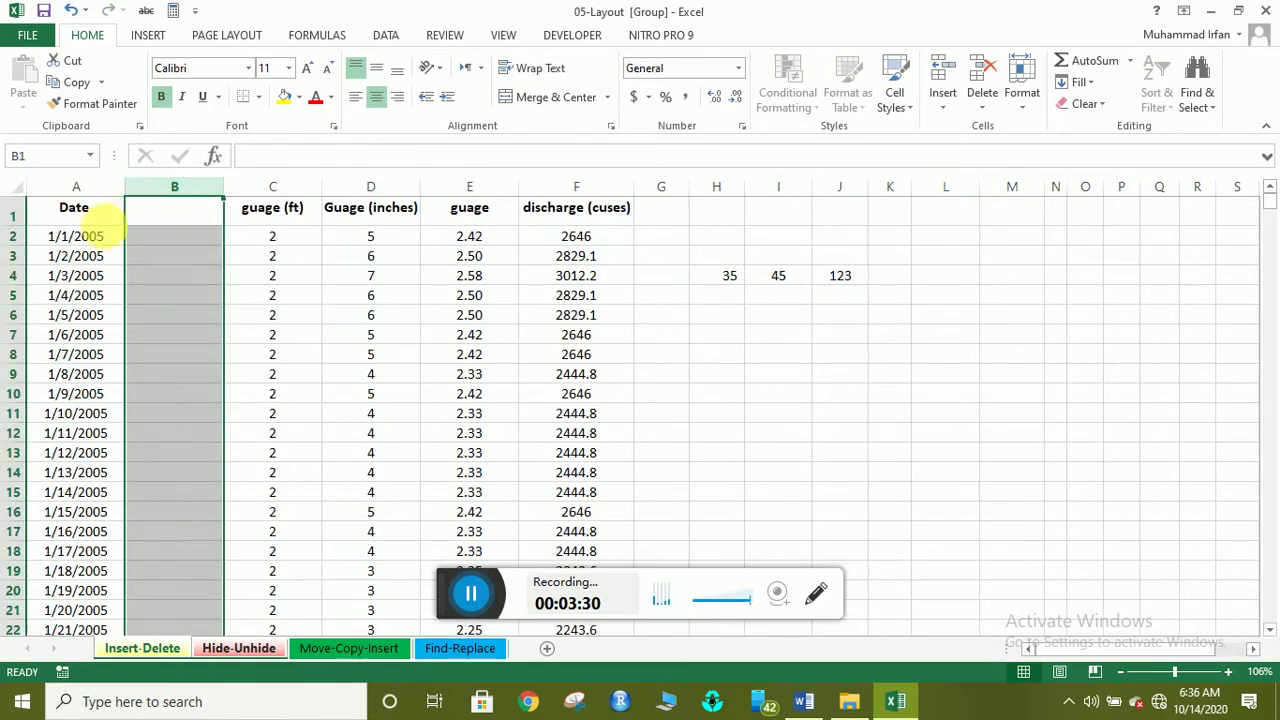
pyautogui.hotkey('ctrl', 'z')
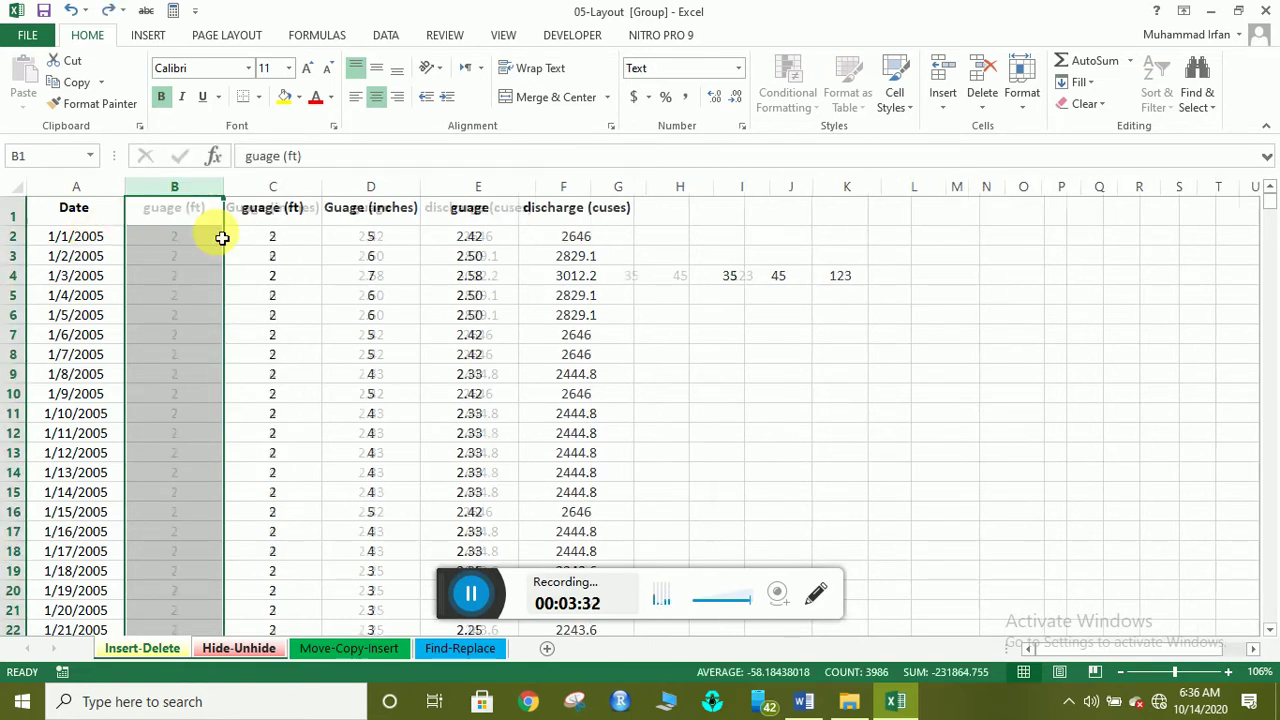
pyautogui.click(14, 255)
pyautogui.rightClick(20, 262)
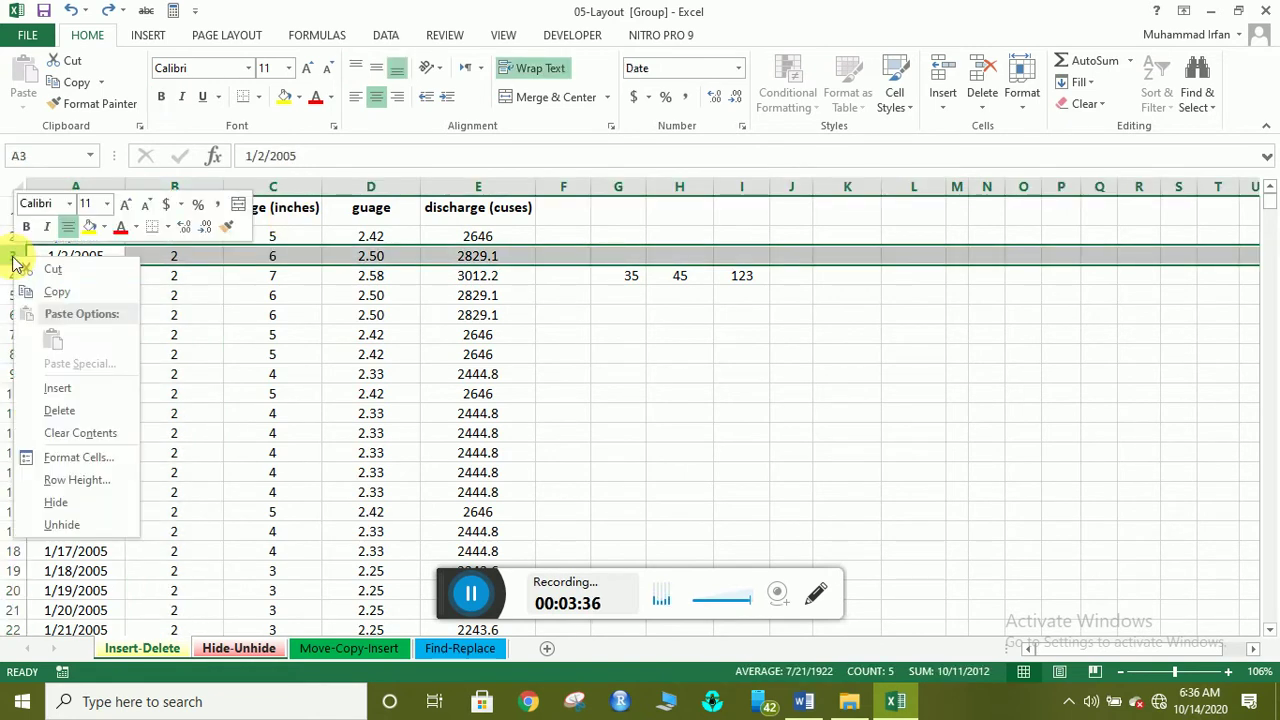
pyautogui.click(48, 394)
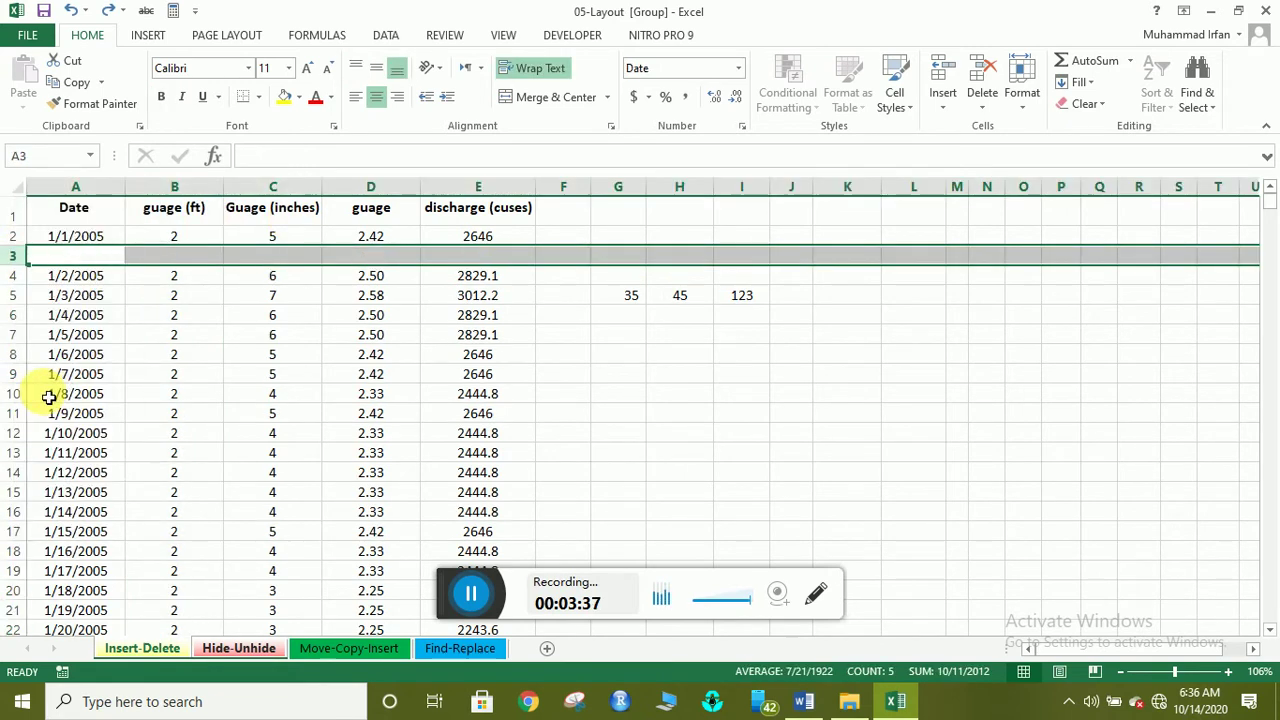
pyautogui.click(234, 302)
pyautogui.hotkey('ctrl', 'z')
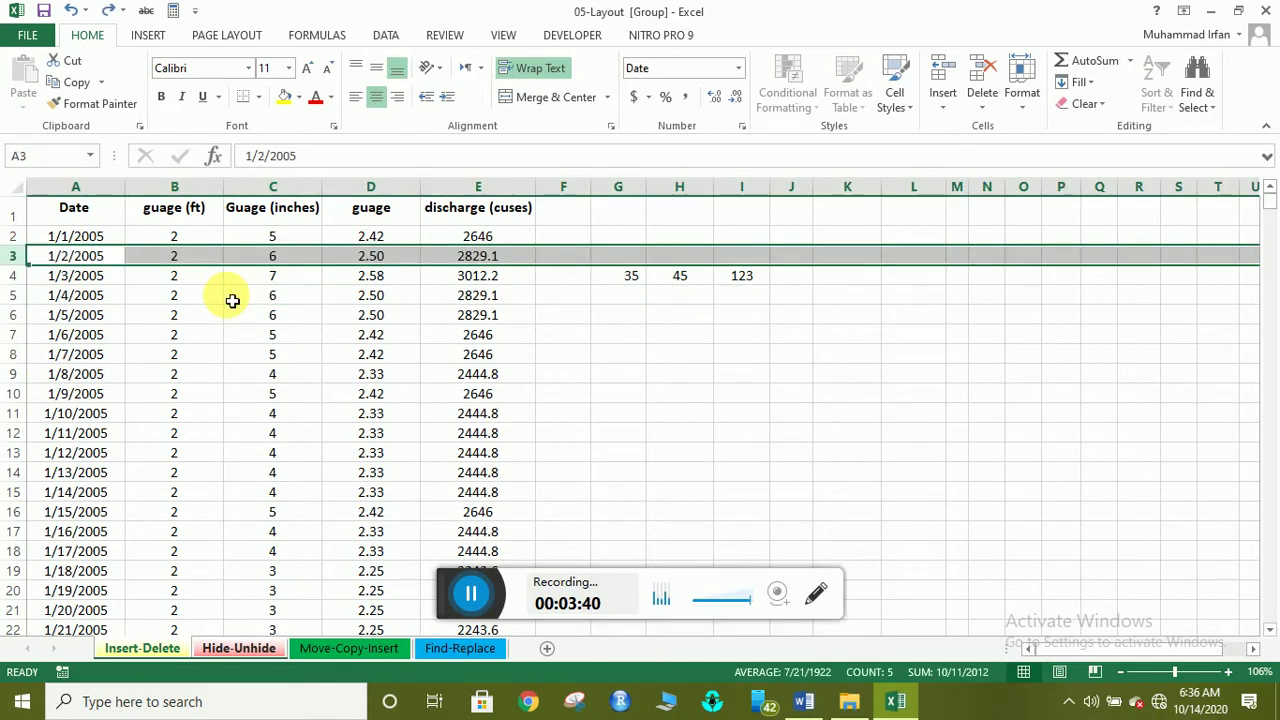
pyautogui.click(340, 315)
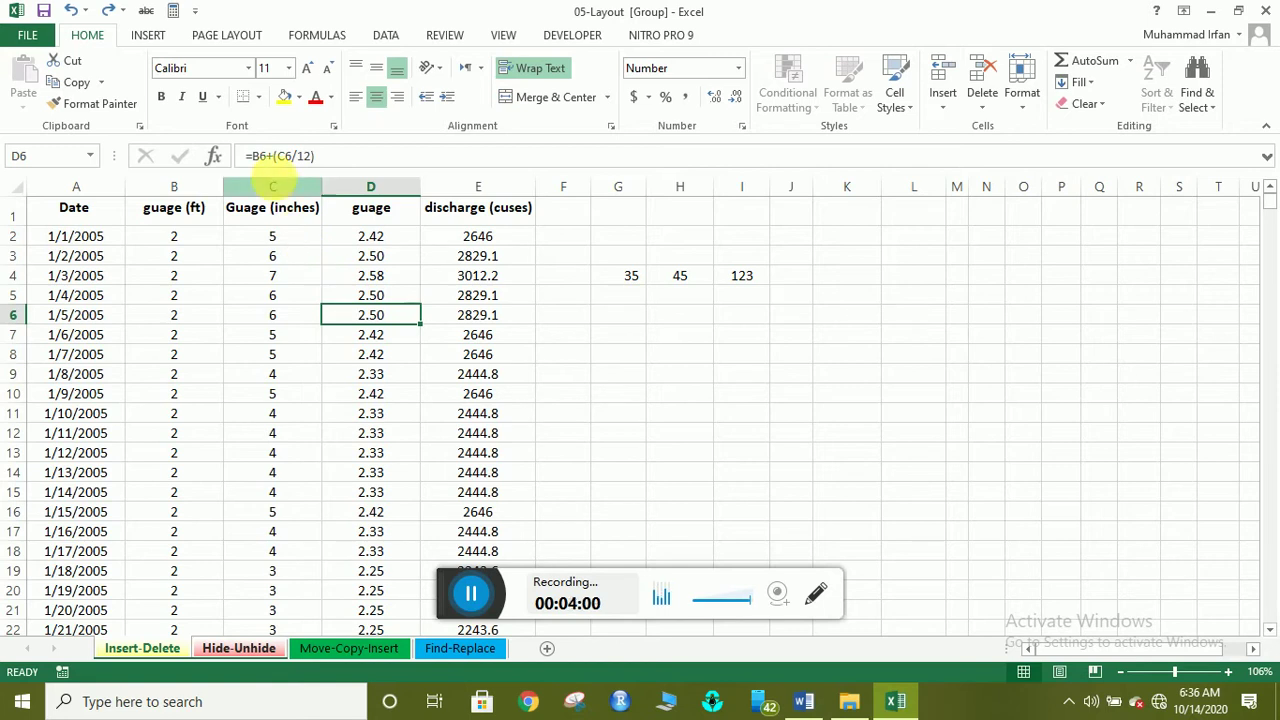
# Hide the guage (ft) column B with Format > Hide & Unhide > Hide Columns
pyautogui.click(280, 190)
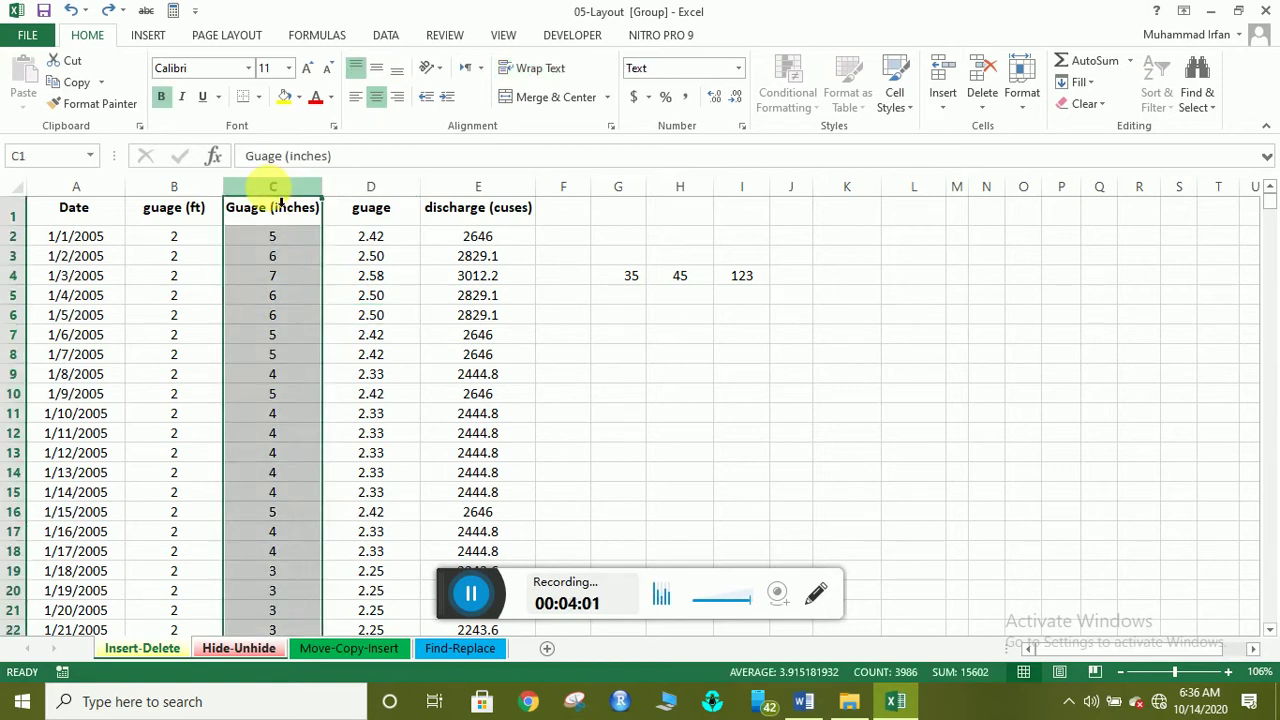
pyautogui.click(200, 188)
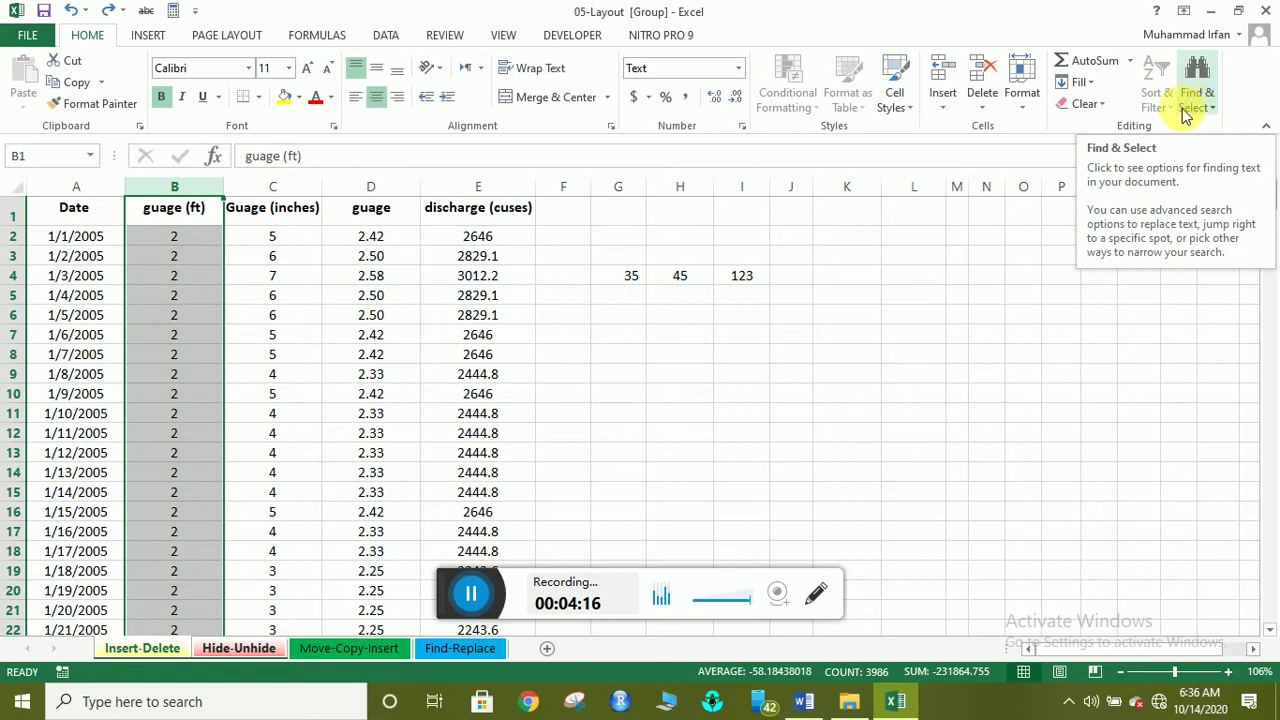
pyautogui.click(1033, 115)
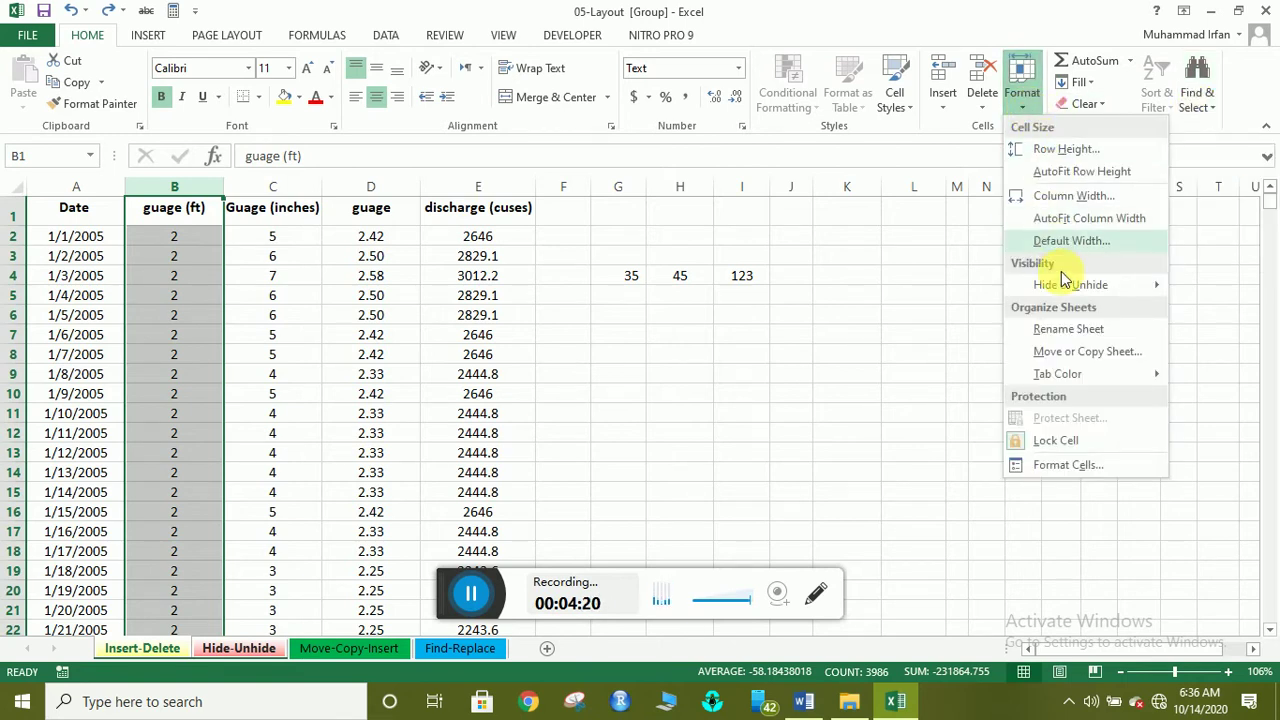
pyautogui.moveTo(1066, 290)
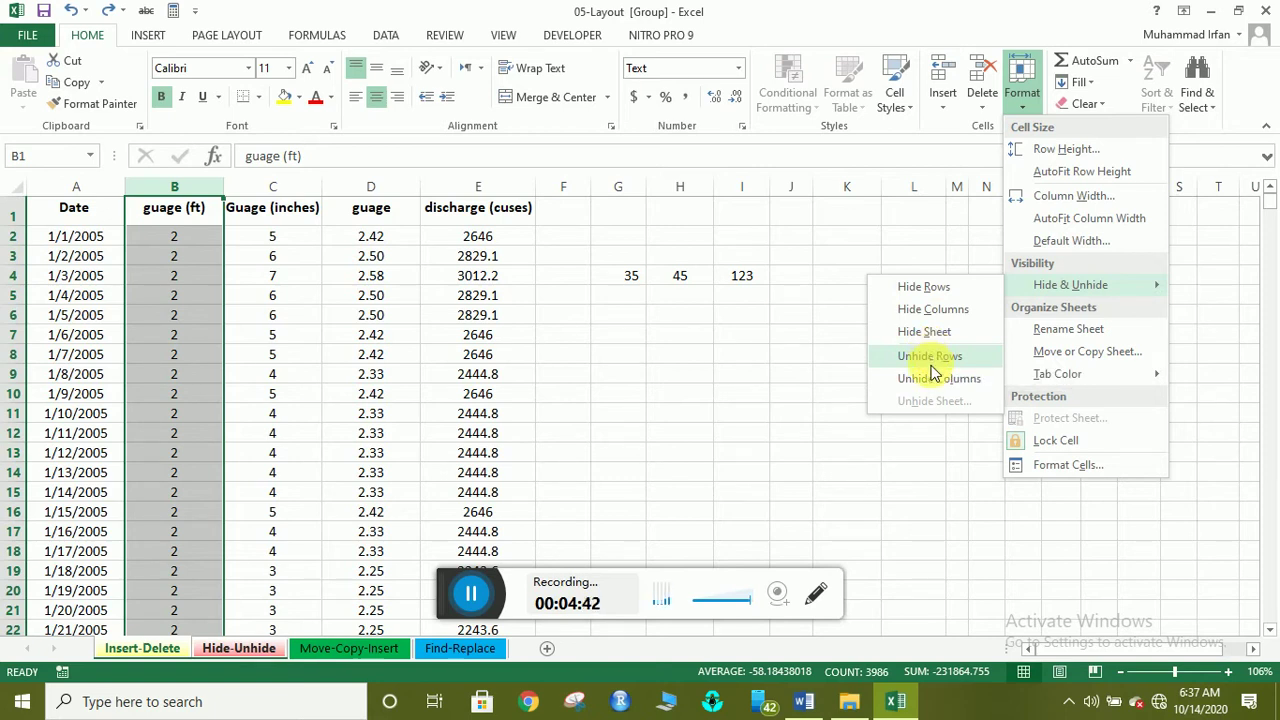
pyautogui.click(926, 310)
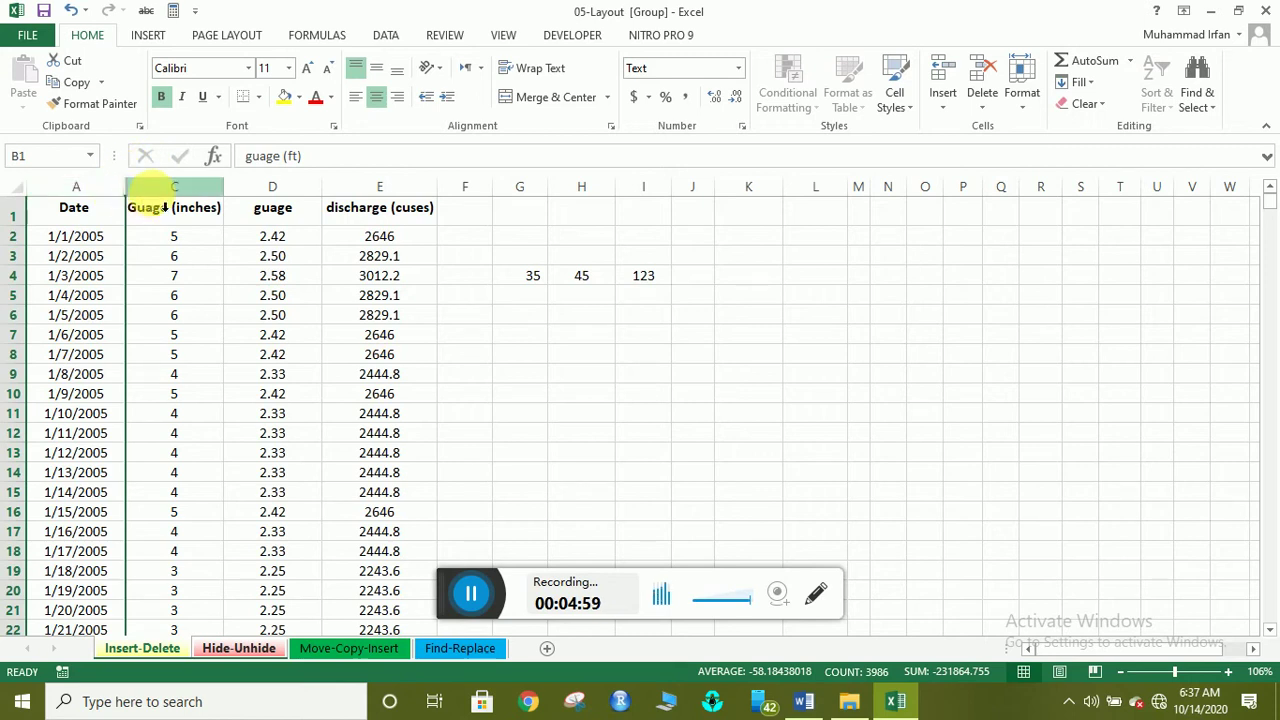
# Hide the Guage (inches) column C the same way, then check the guage formula still works
pyautogui.click(164, 190)
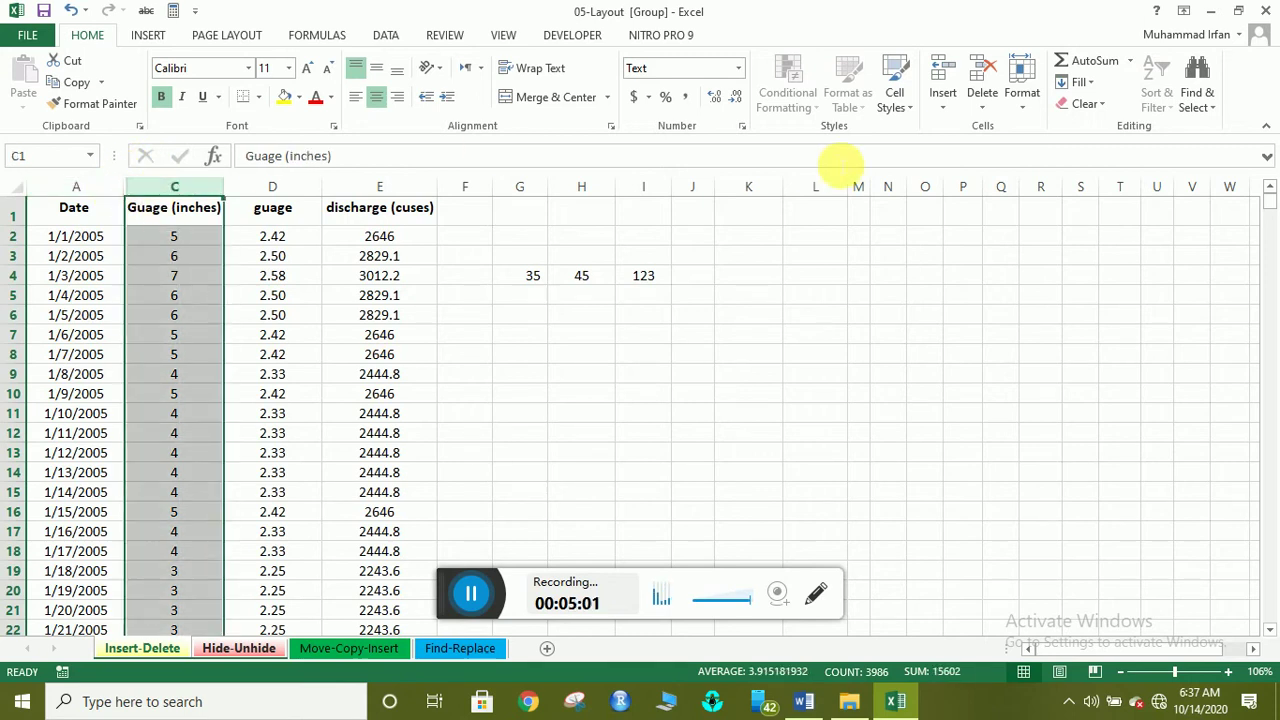
pyautogui.click(1034, 108)
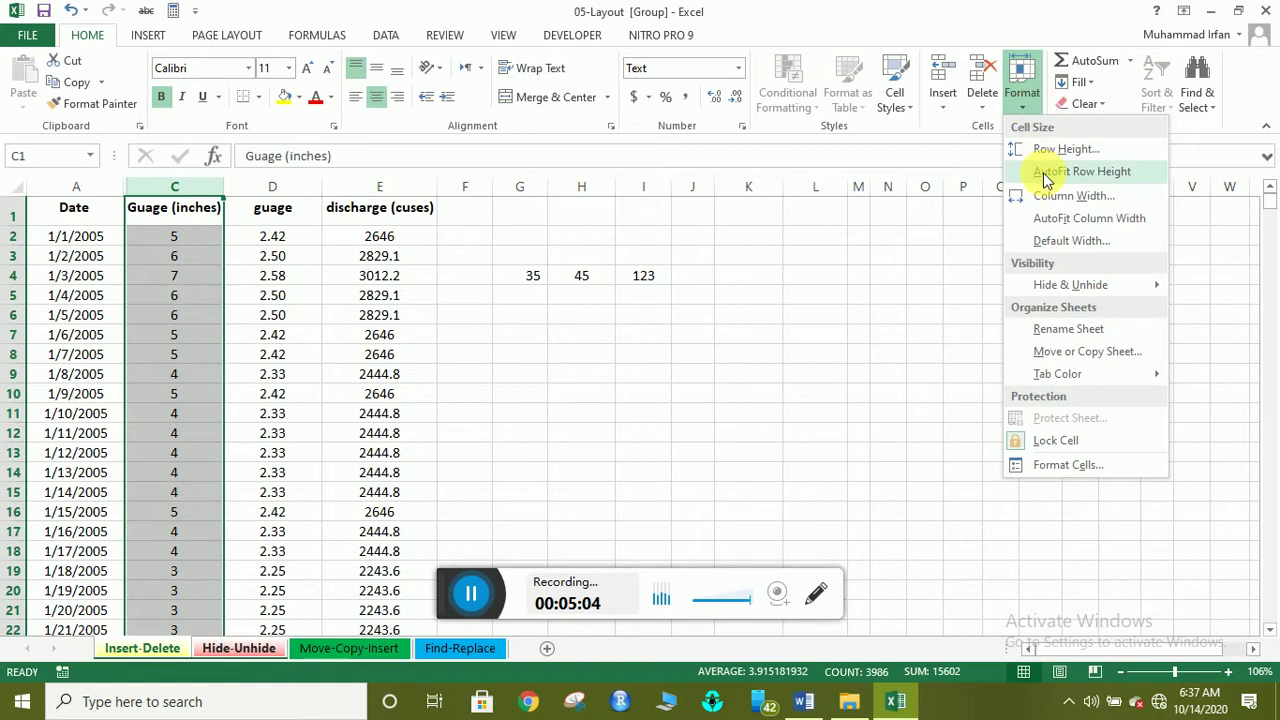
pyautogui.moveTo(1043, 286)
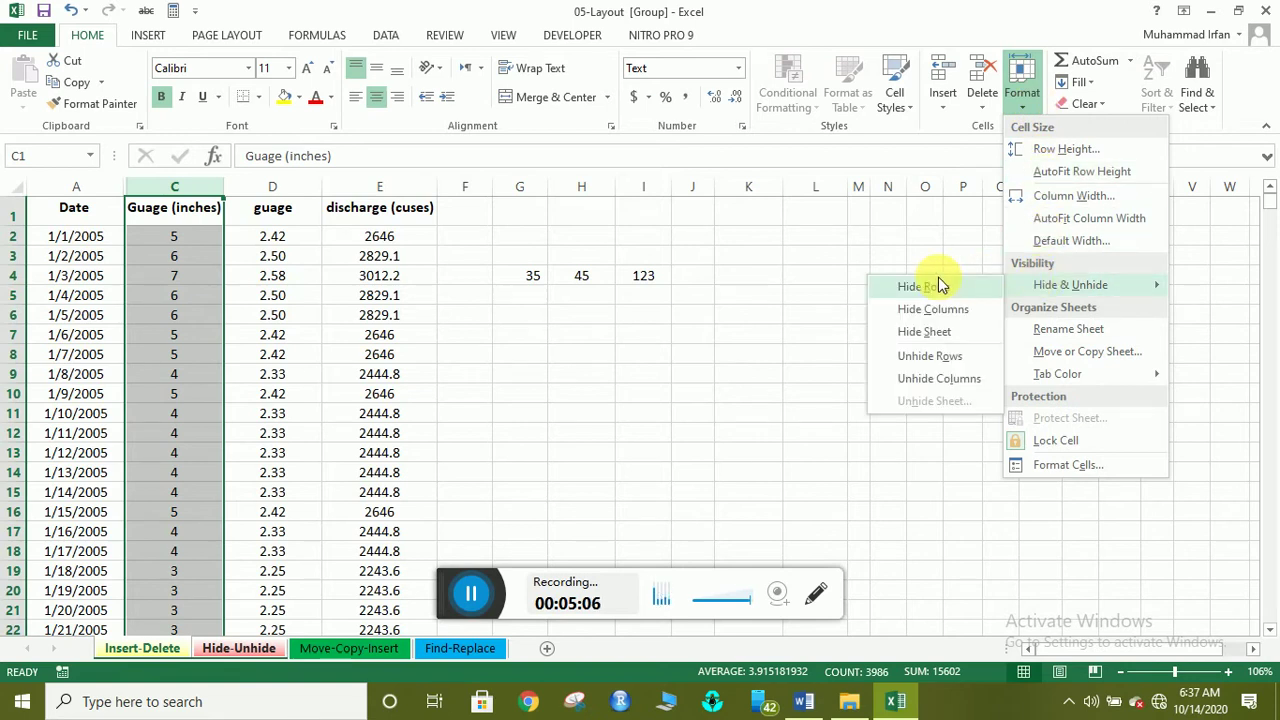
pyautogui.click(929, 309)
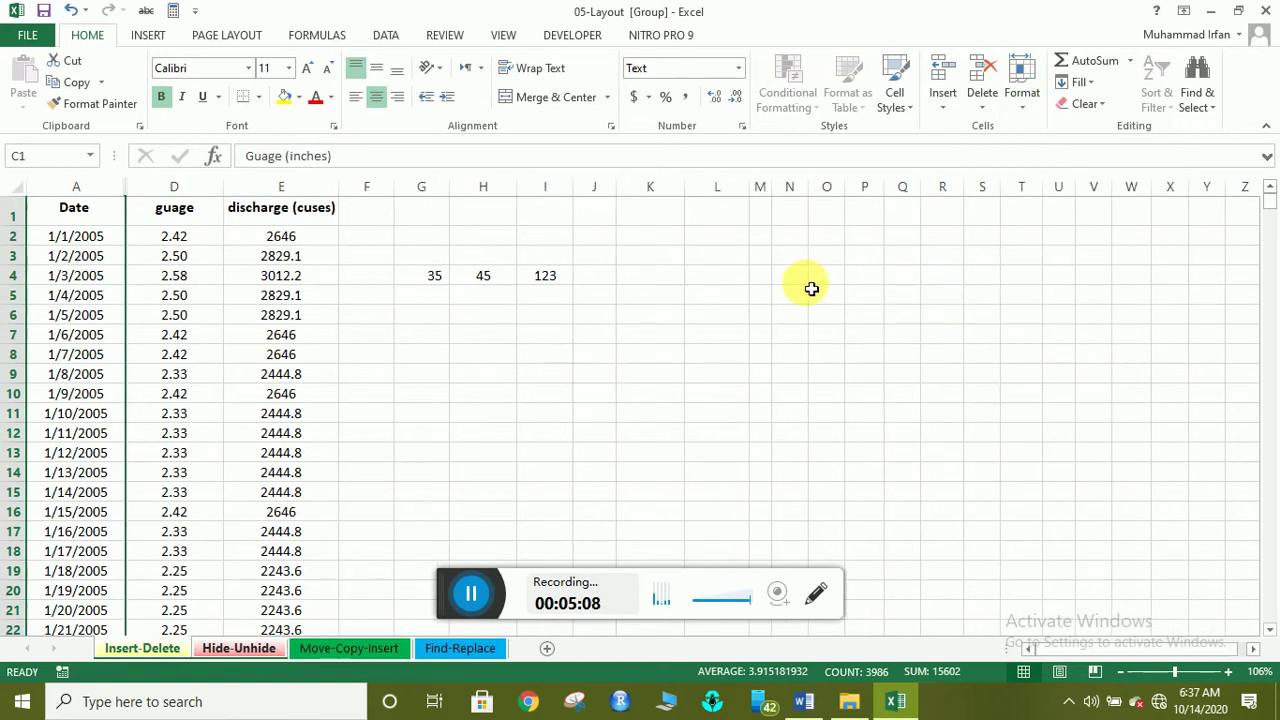
pyautogui.click(188, 294)
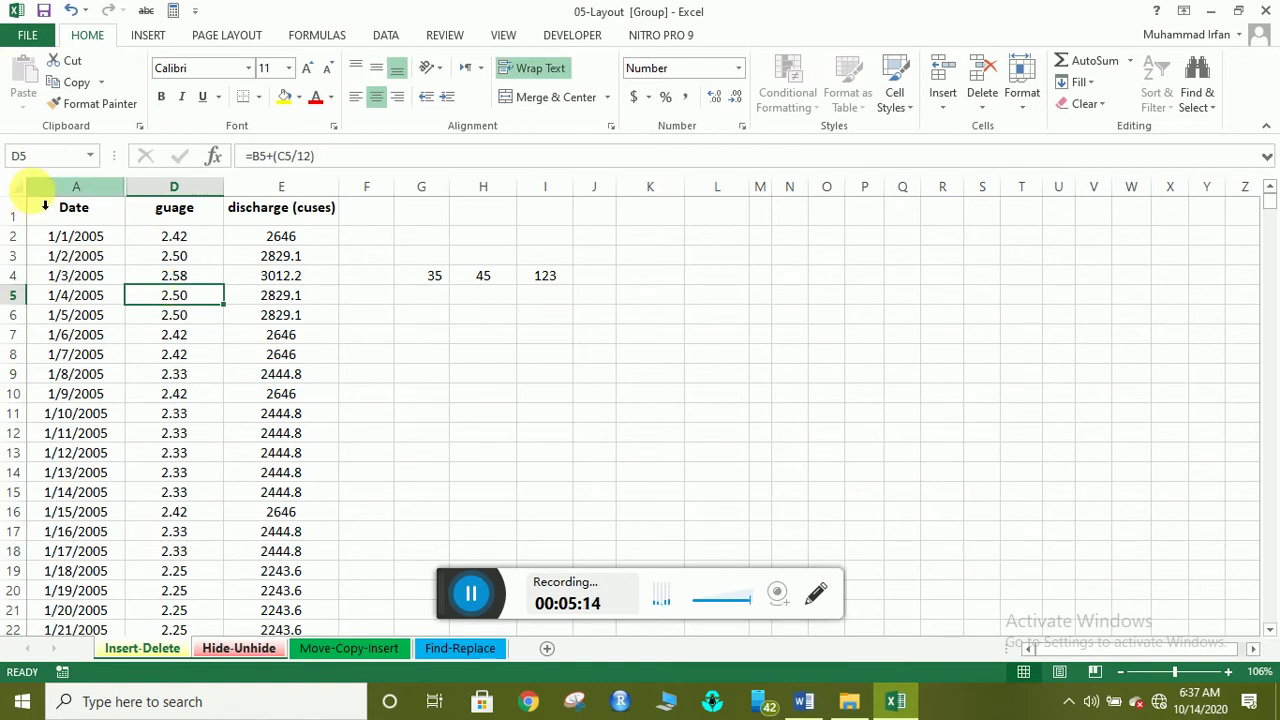
pyautogui.moveTo(39, 215); pyautogui.dragTo(276, 600)
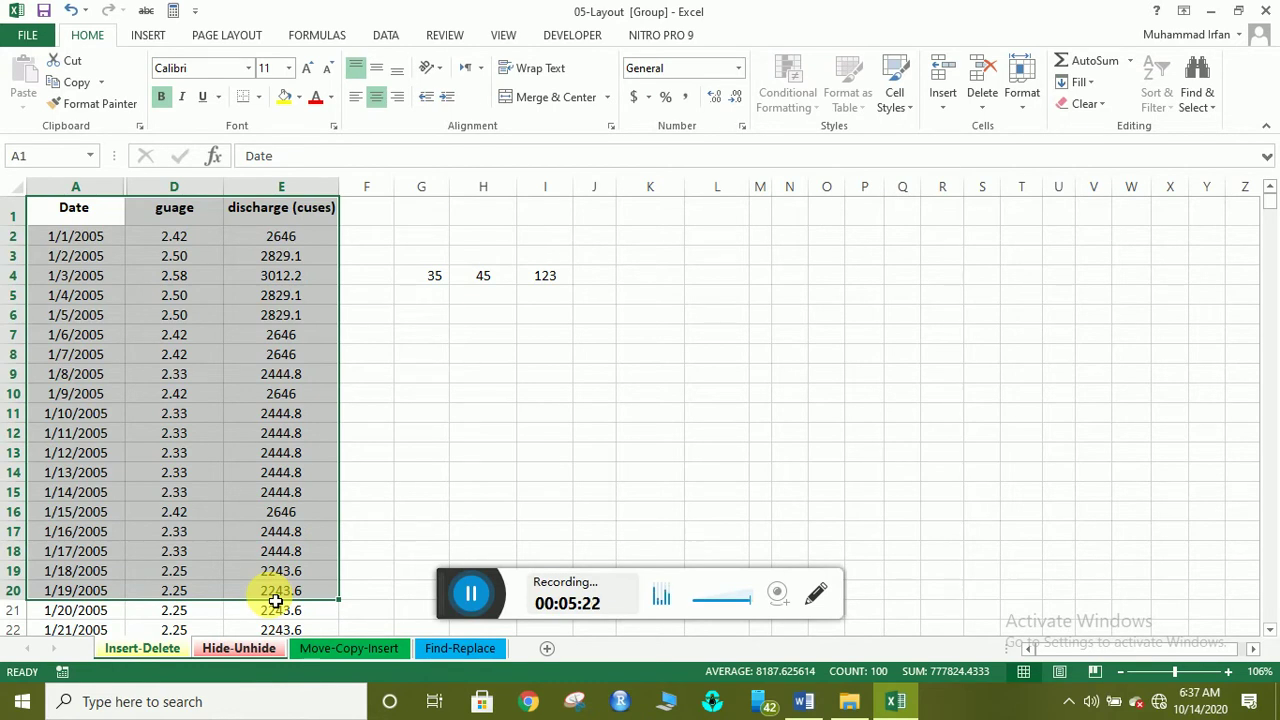
pyautogui.hotkey('ctrl', 'p')
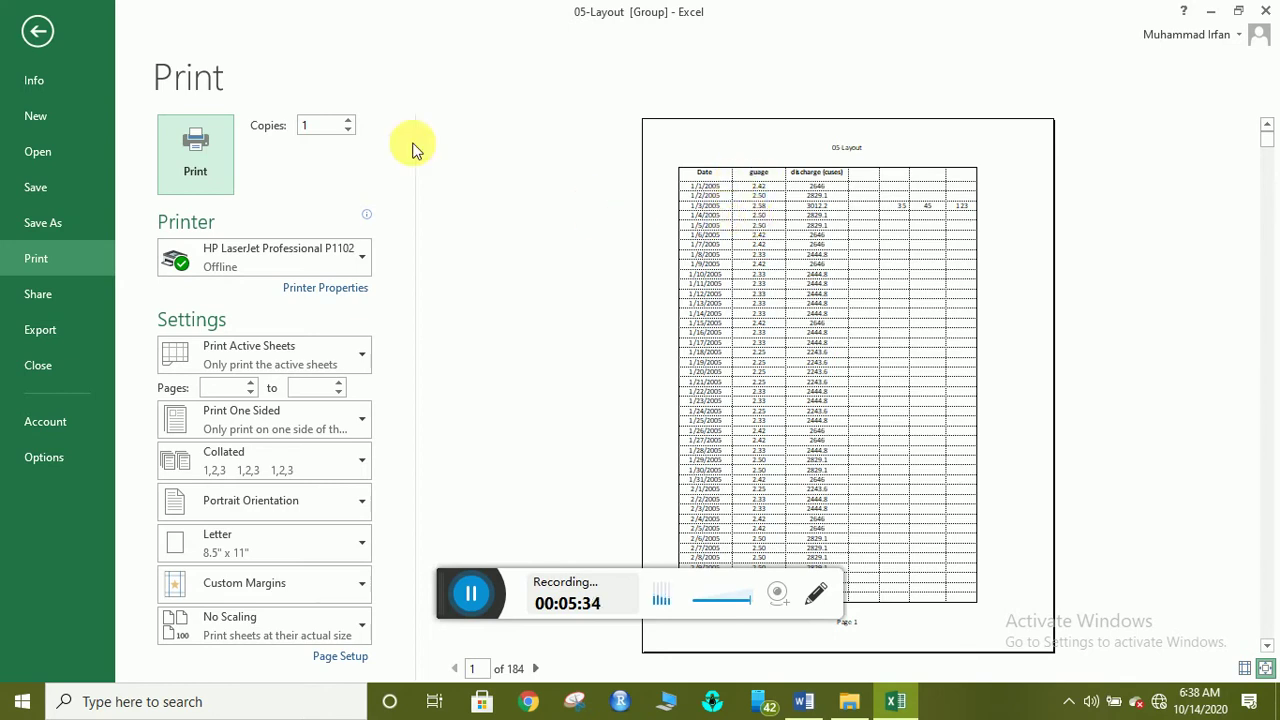
pyautogui.click(36, 30)
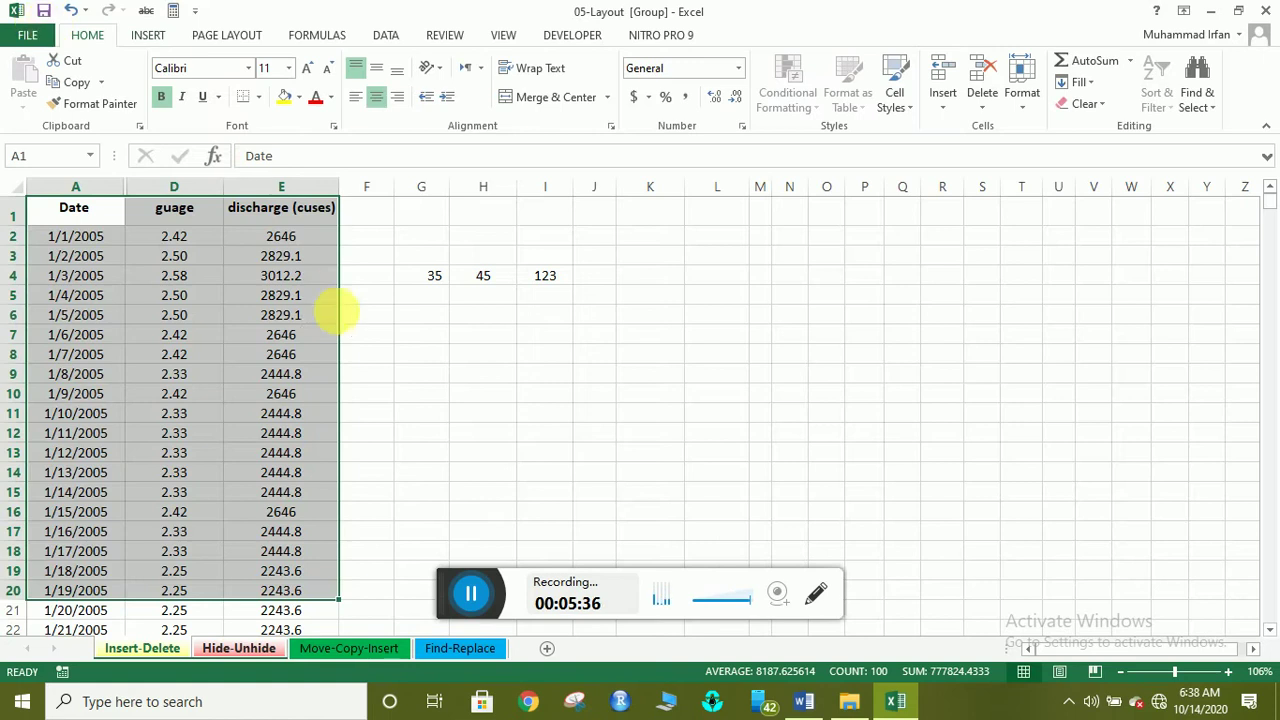
pyautogui.click(222, 317)
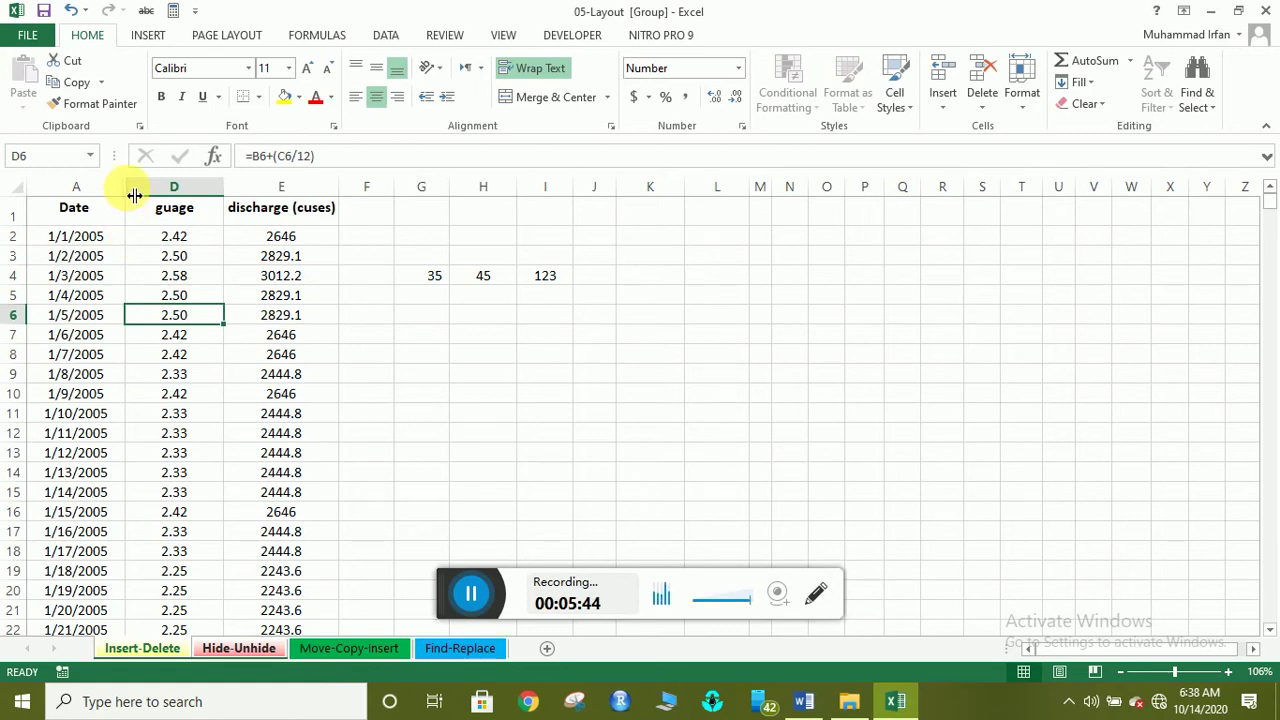
# Select Date through discharge, reveal columns B and C by double-clicking, then undo it
pyautogui.click(94, 189)
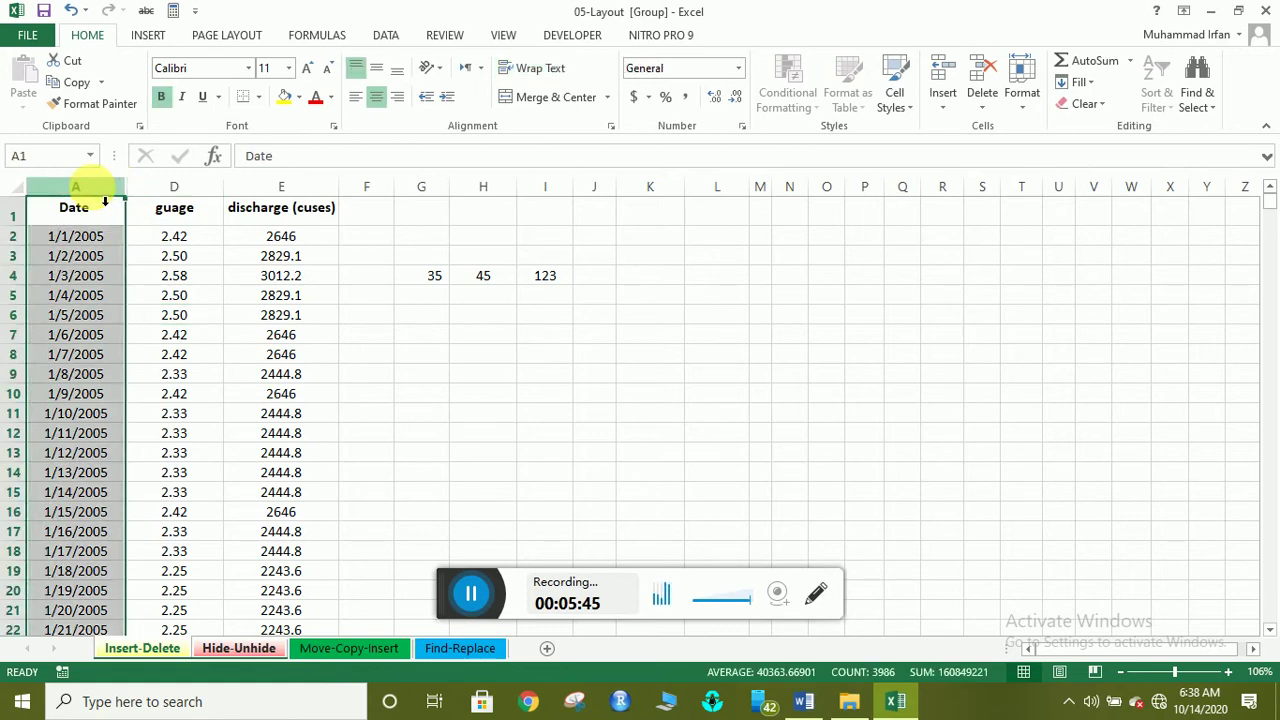
pyautogui.moveTo(104, 201); pyautogui.dragTo(268, 193)
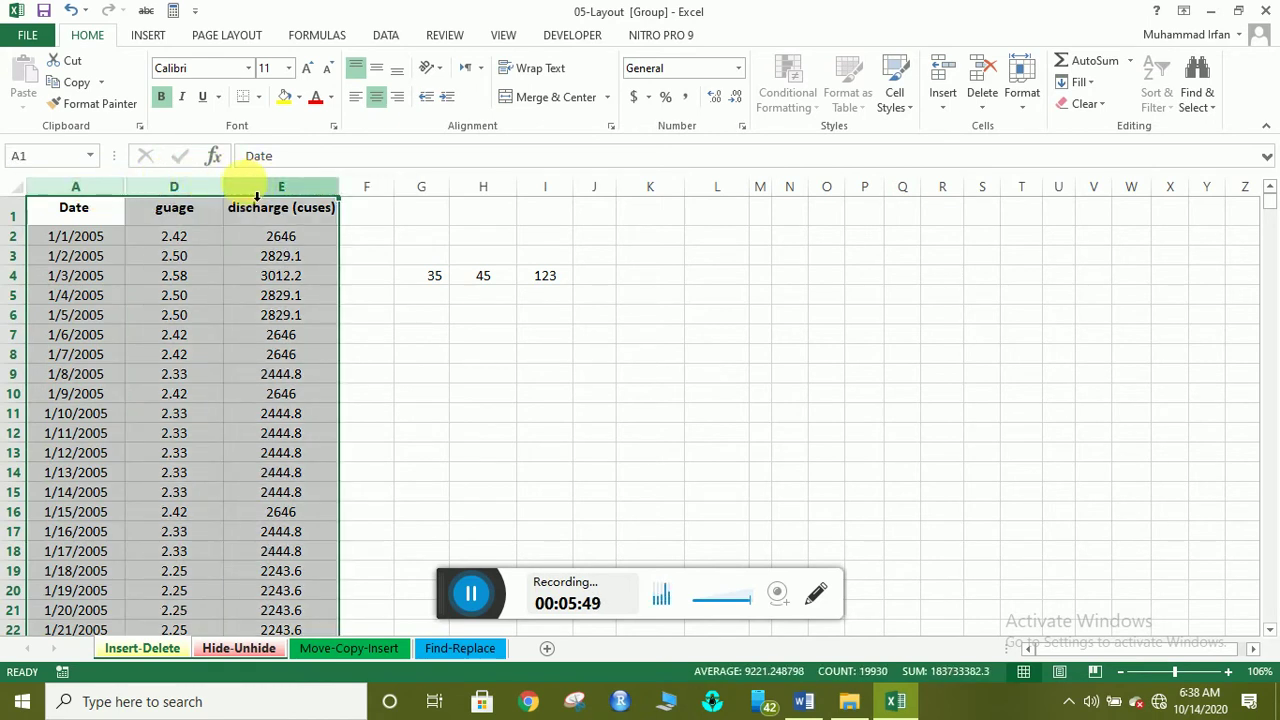
pyautogui.doubleClick(133, 193)
pyautogui.click(204, 320)
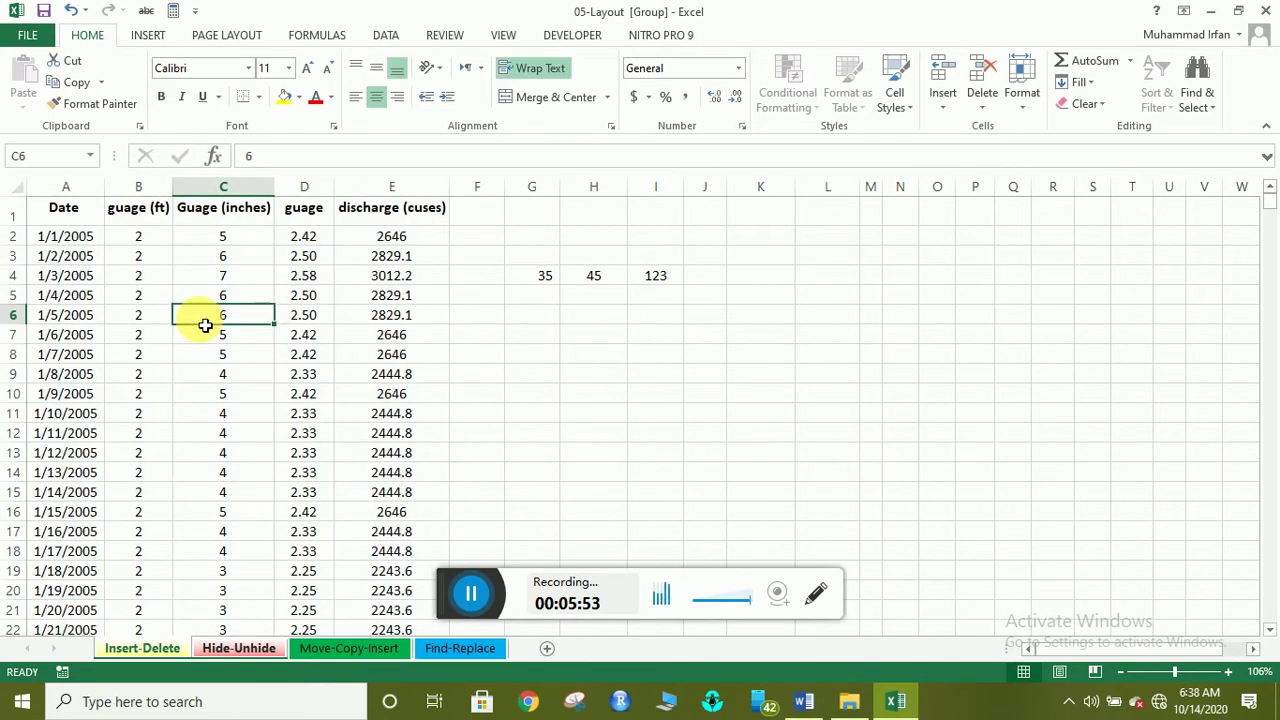
pyautogui.hotkey('ctrl', 'z')
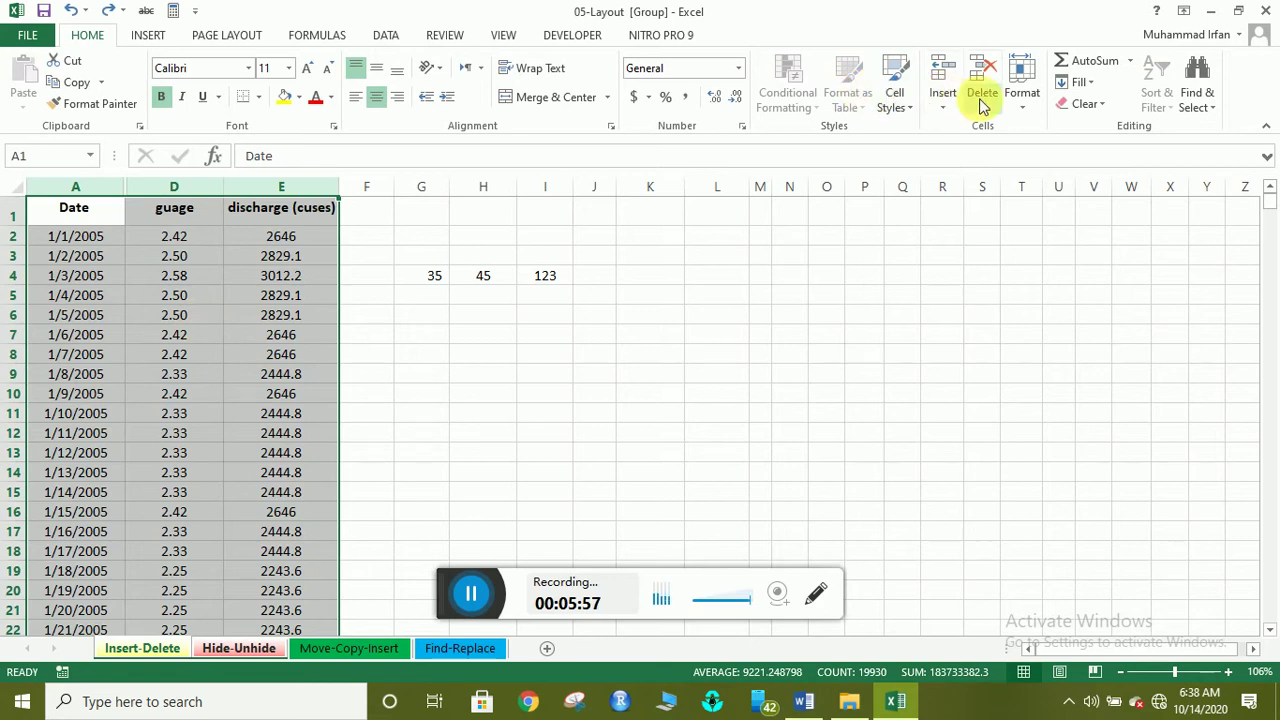
# Unhide columns B and C using Format > Hide & Unhide > Unhide Columns
pyautogui.click(1016, 107)
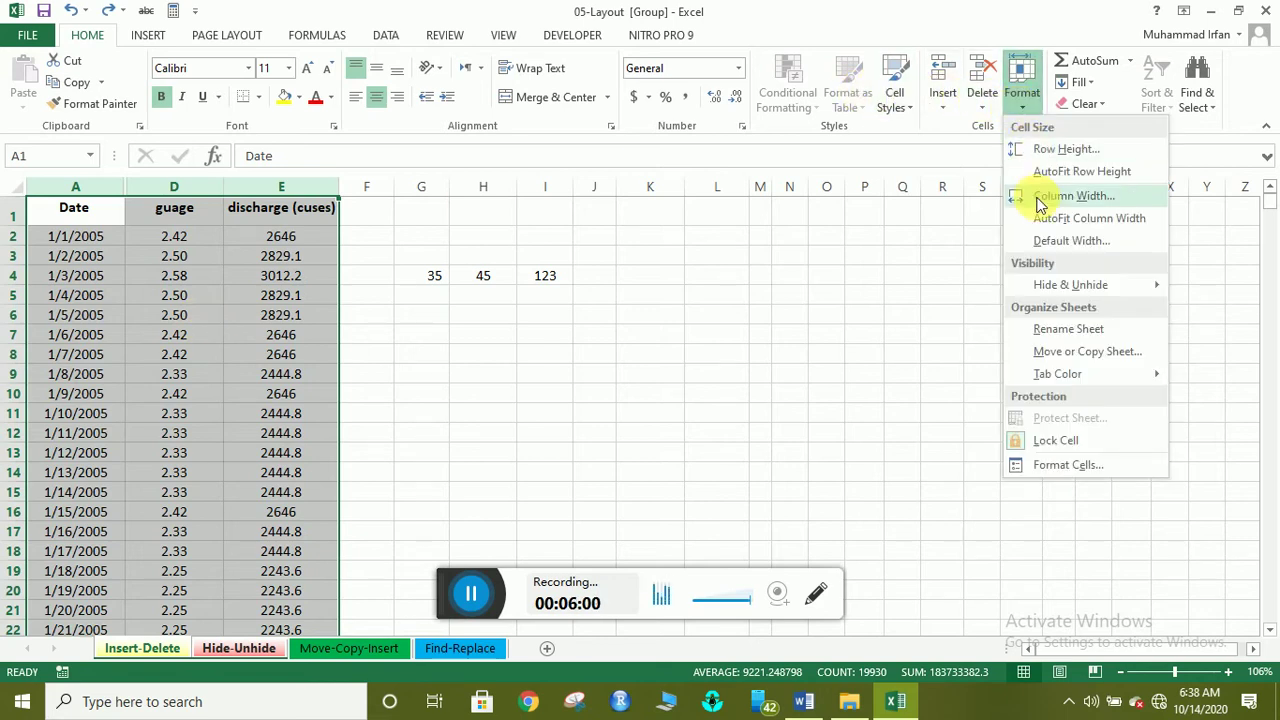
pyautogui.moveTo(1043, 286)
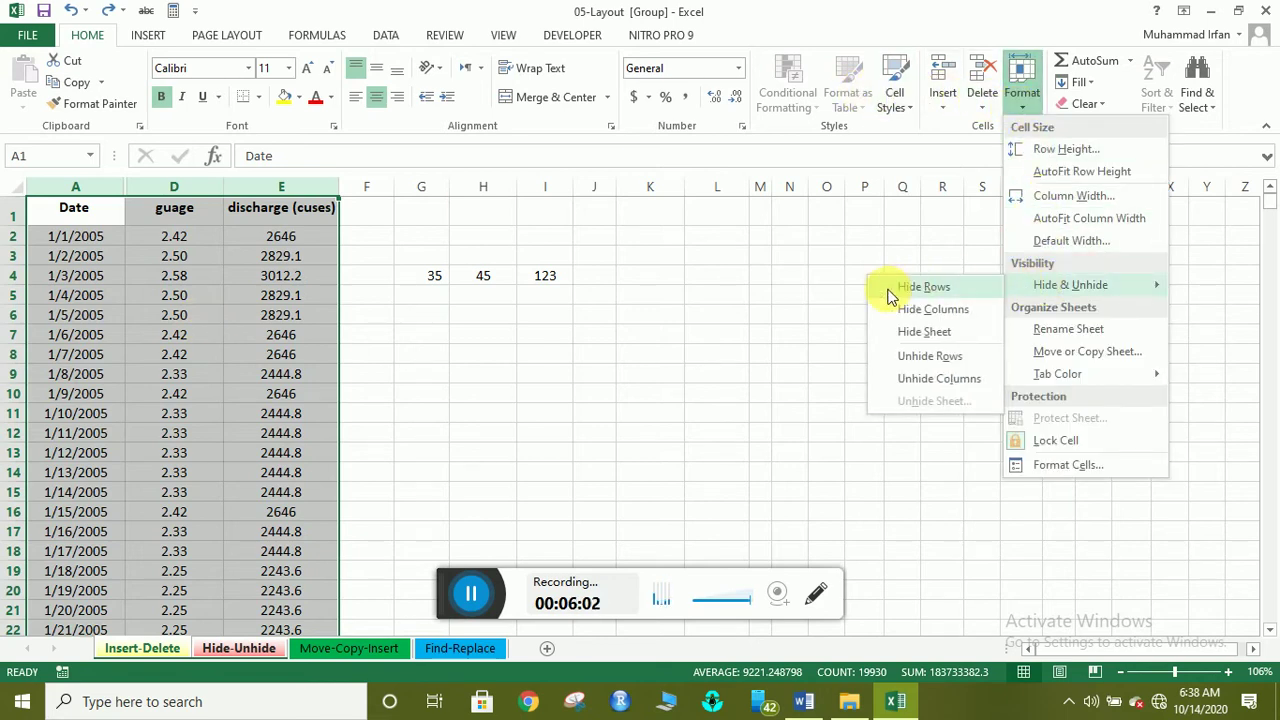
pyautogui.click(922, 377)
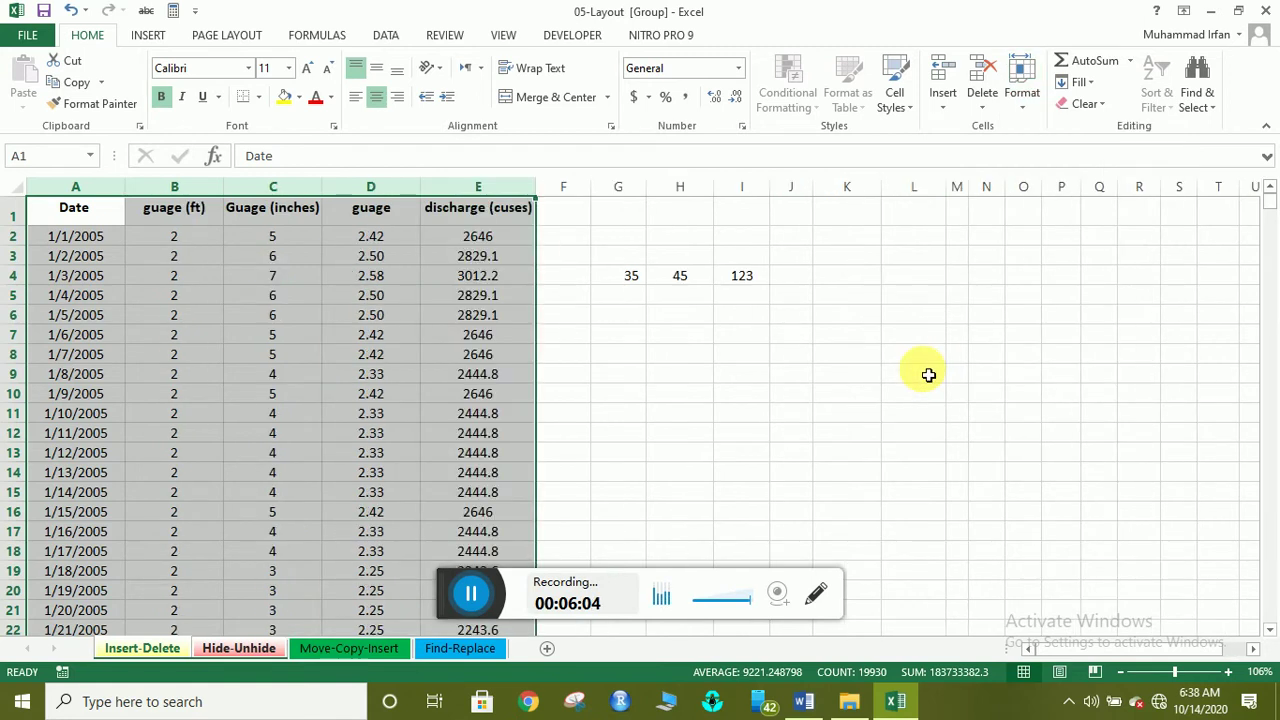
pyautogui.click(254, 323)
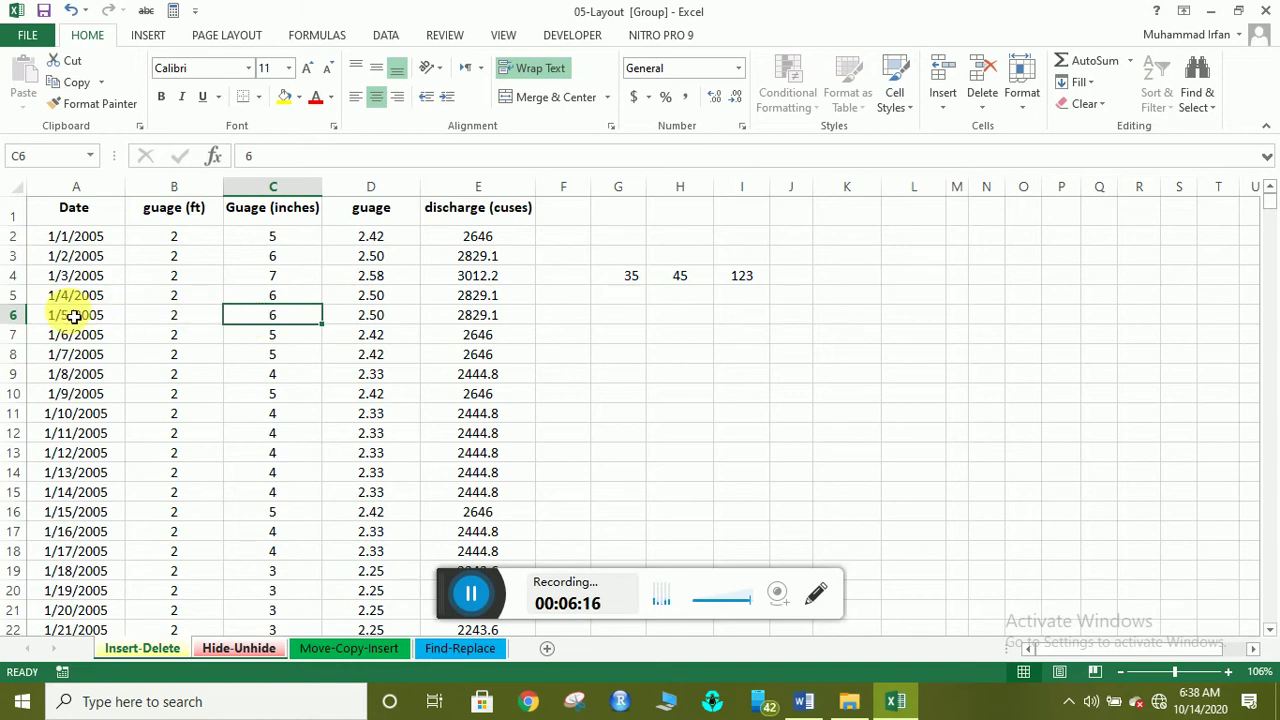
pyautogui.click(57, 243)
pyautogui.moveTo(57, 243); pyautogui.dragTo(487, 307)
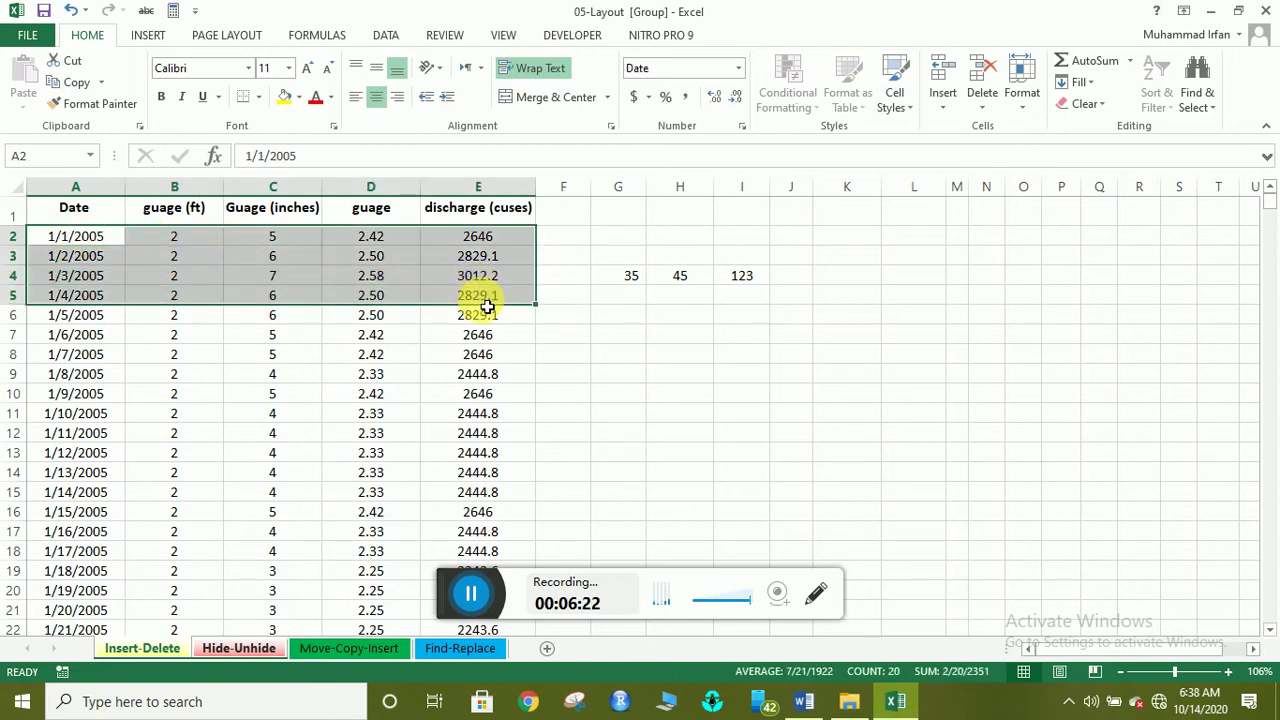
pyautogui.hotkey('ctrl', 'c')
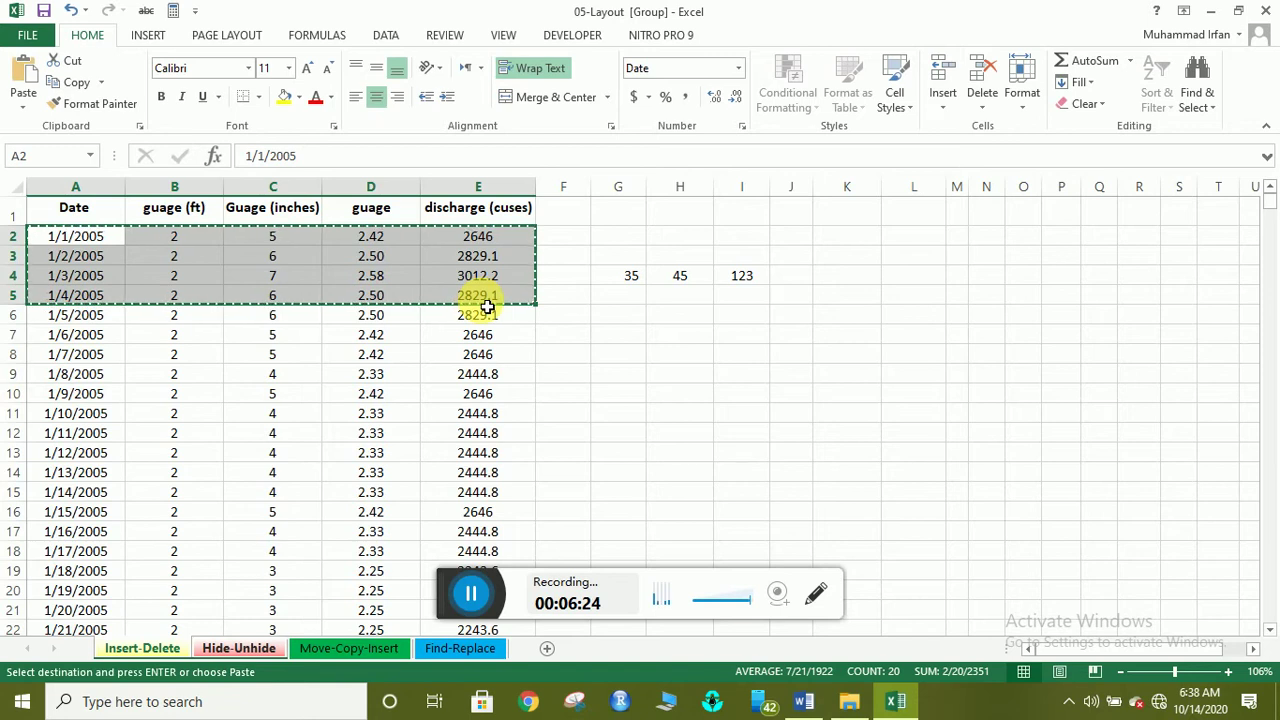
pyautogui.click(866, 258)
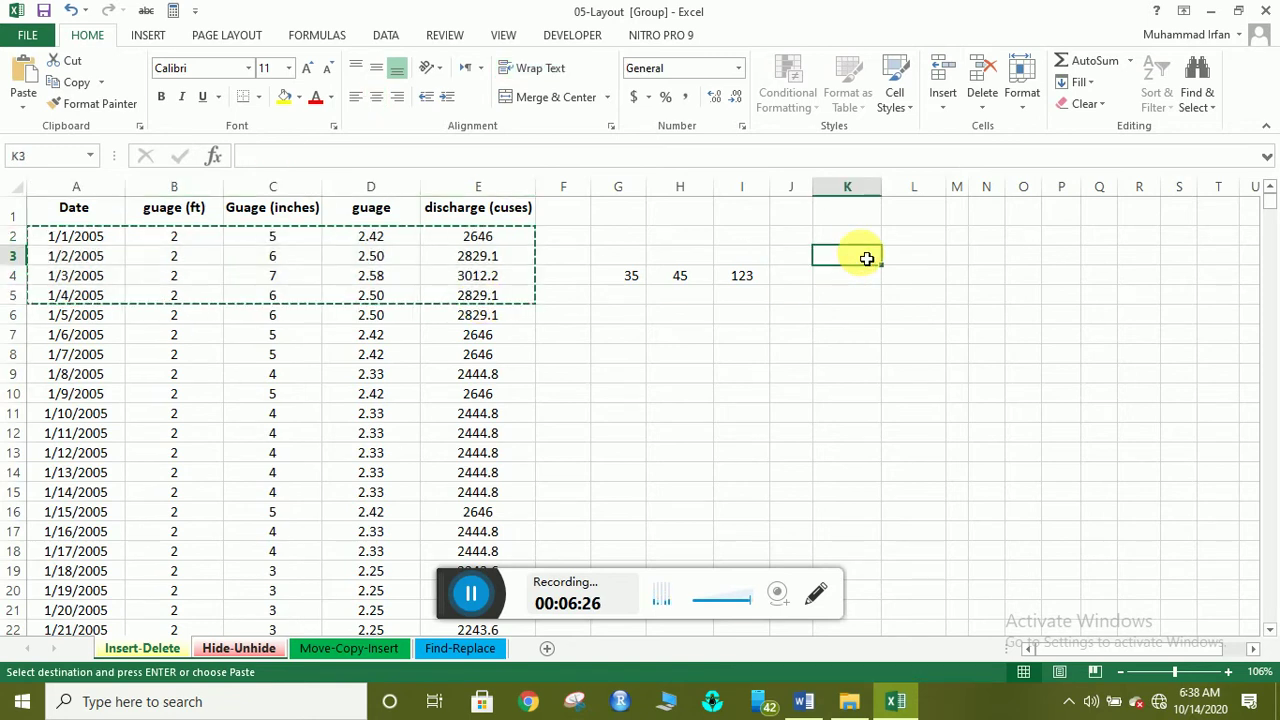
pyautogui.hotkey('ctrl', 'v')
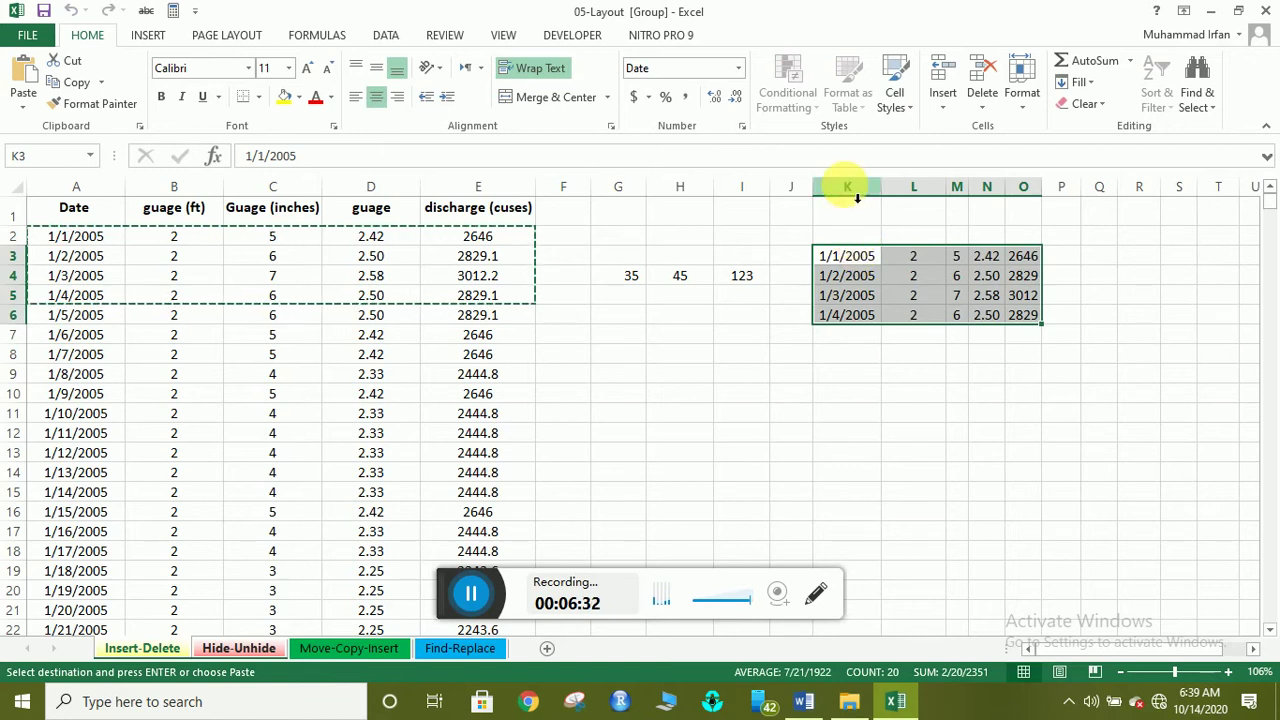
pyautogui.moveTo(847, 188); pyautogui.dragTo(1019, 204)
pyautogui.rightClick(1011, 189)
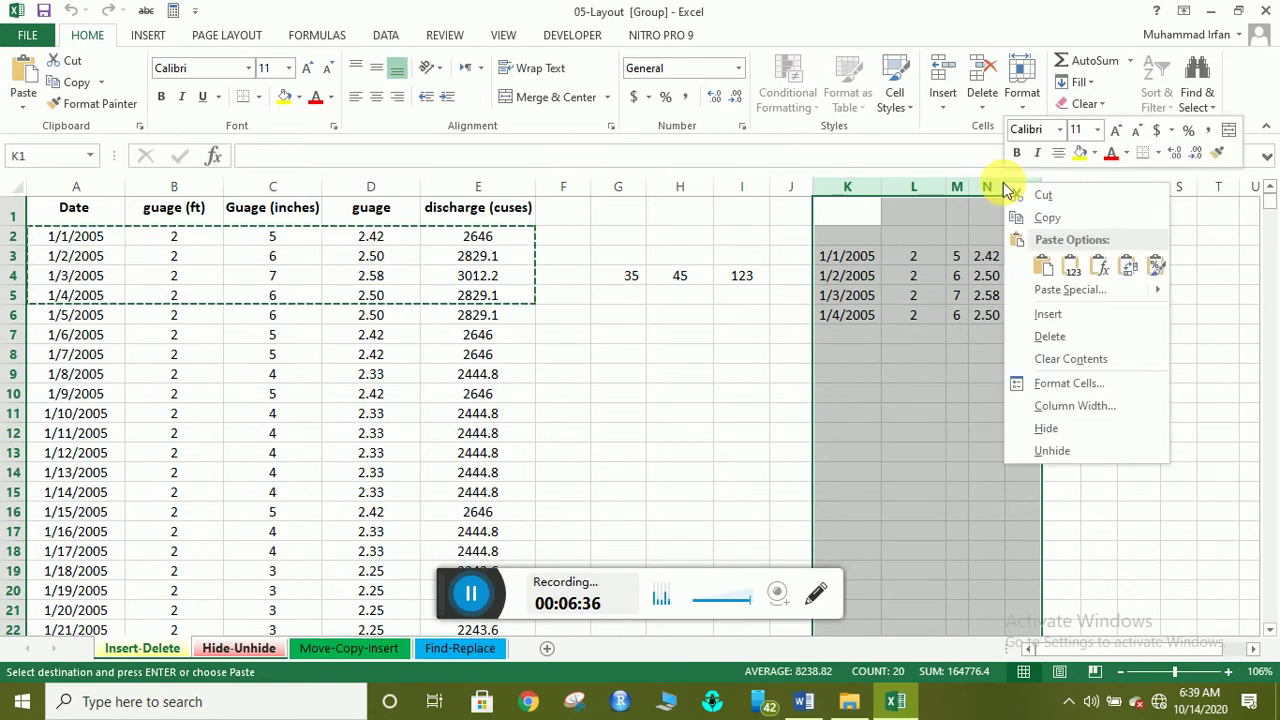
pyautogui.click(1030, 338)
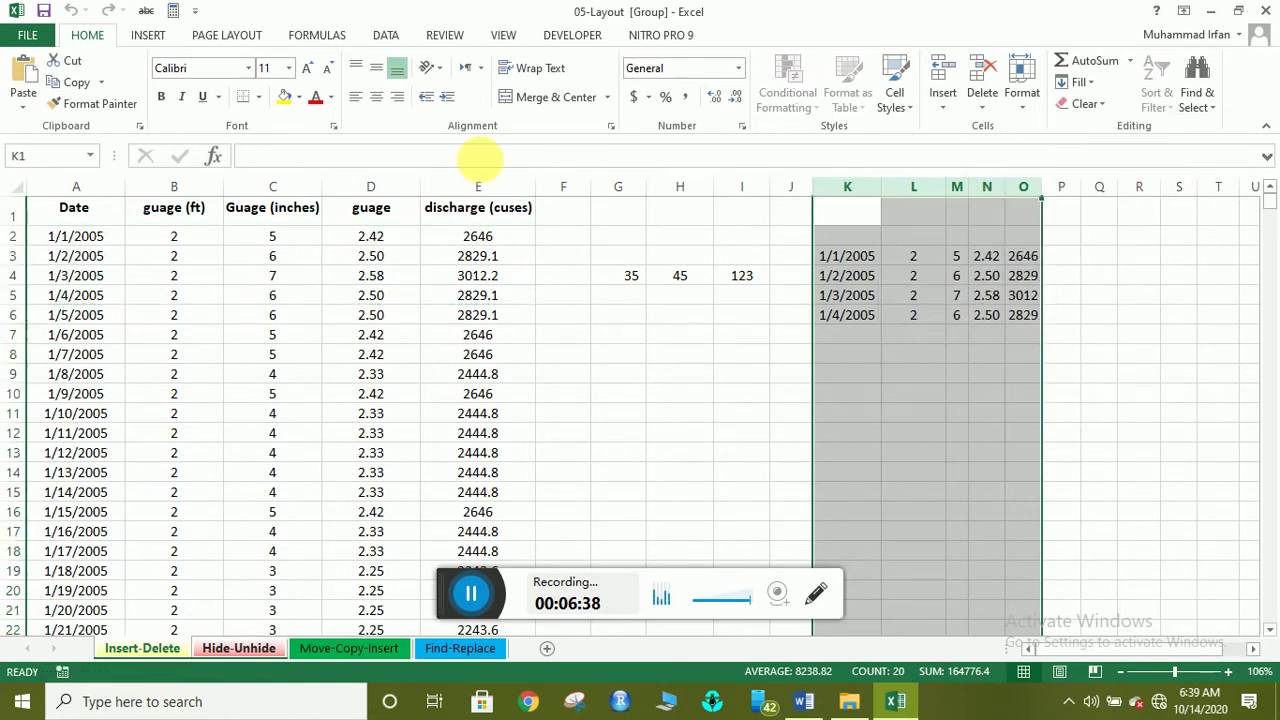
pyautogui.click(57, 246)
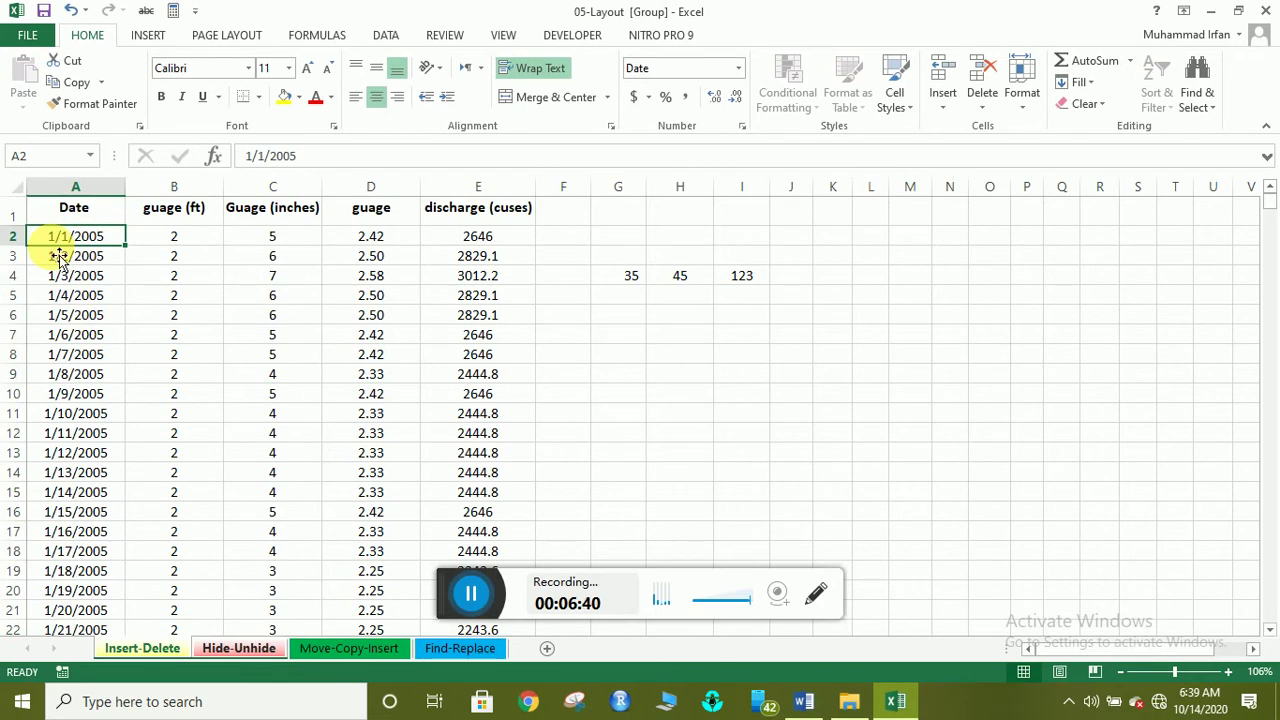
pyautogui.moveTo(57, 240); pyautogui.dragTo(484, 300)
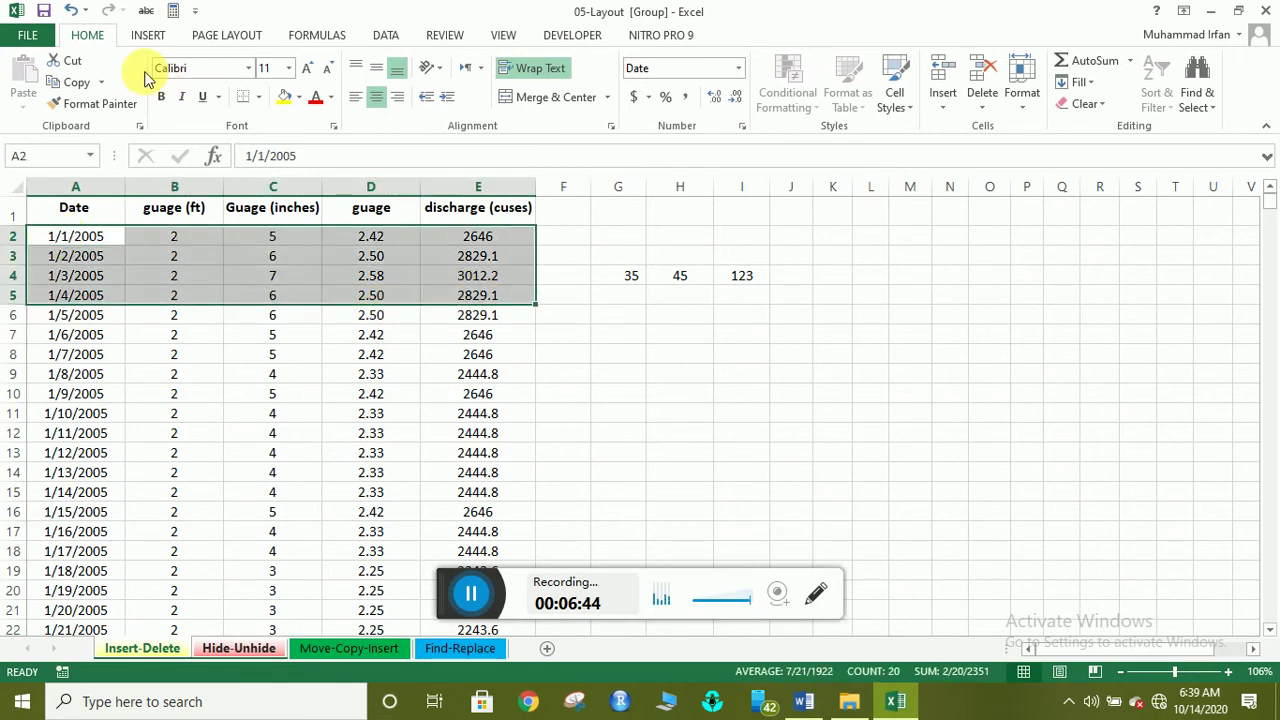
pyautogui.click(86, 94)
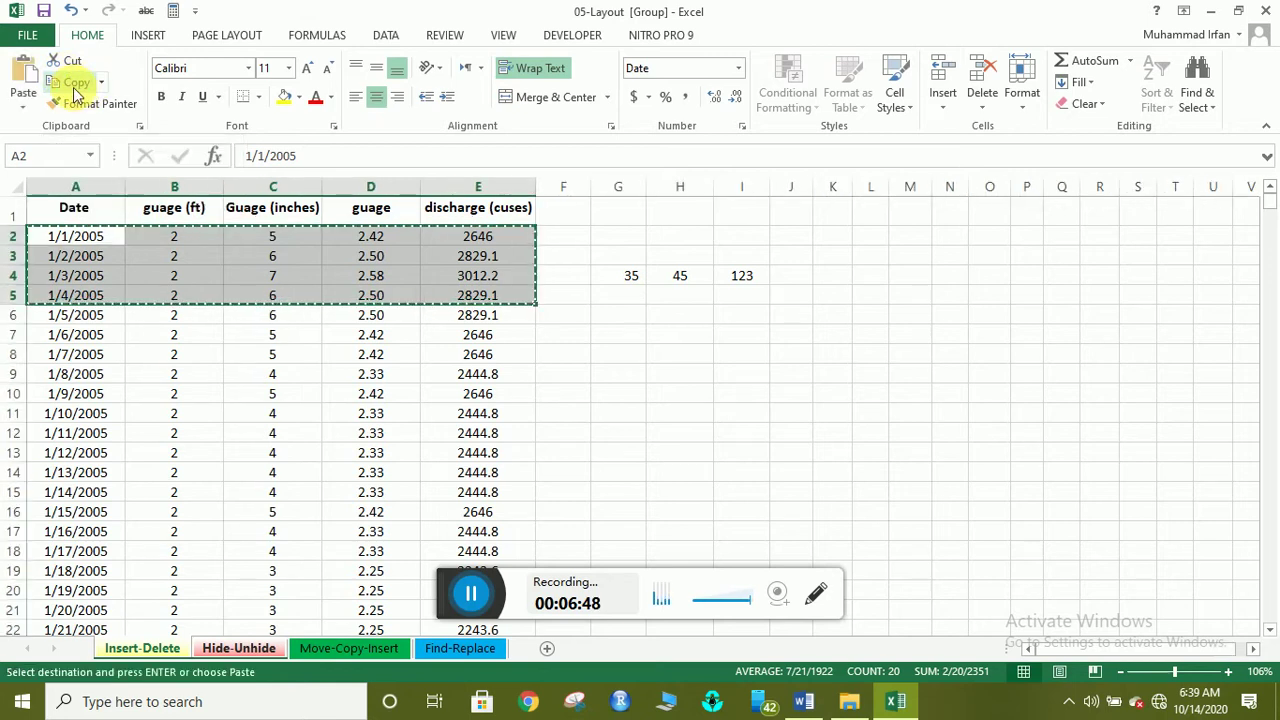
pyautogui.click(843, 256)
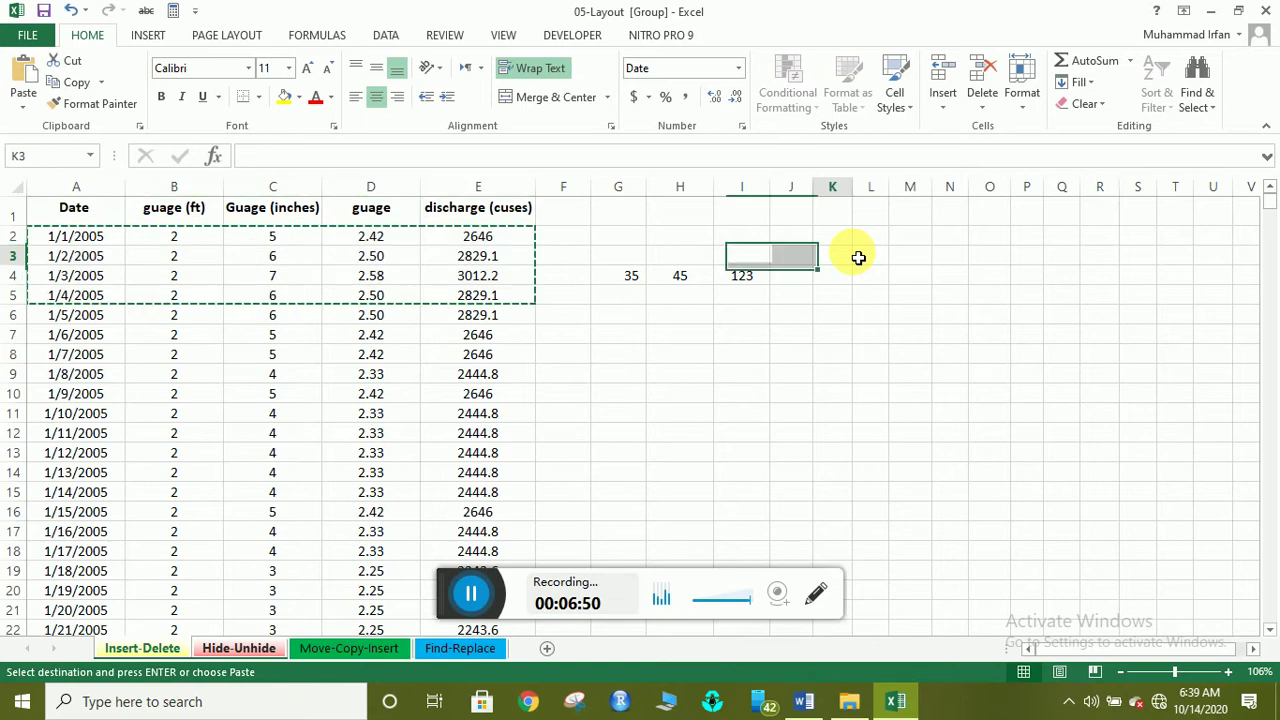
pyautogui.click(24, 78)
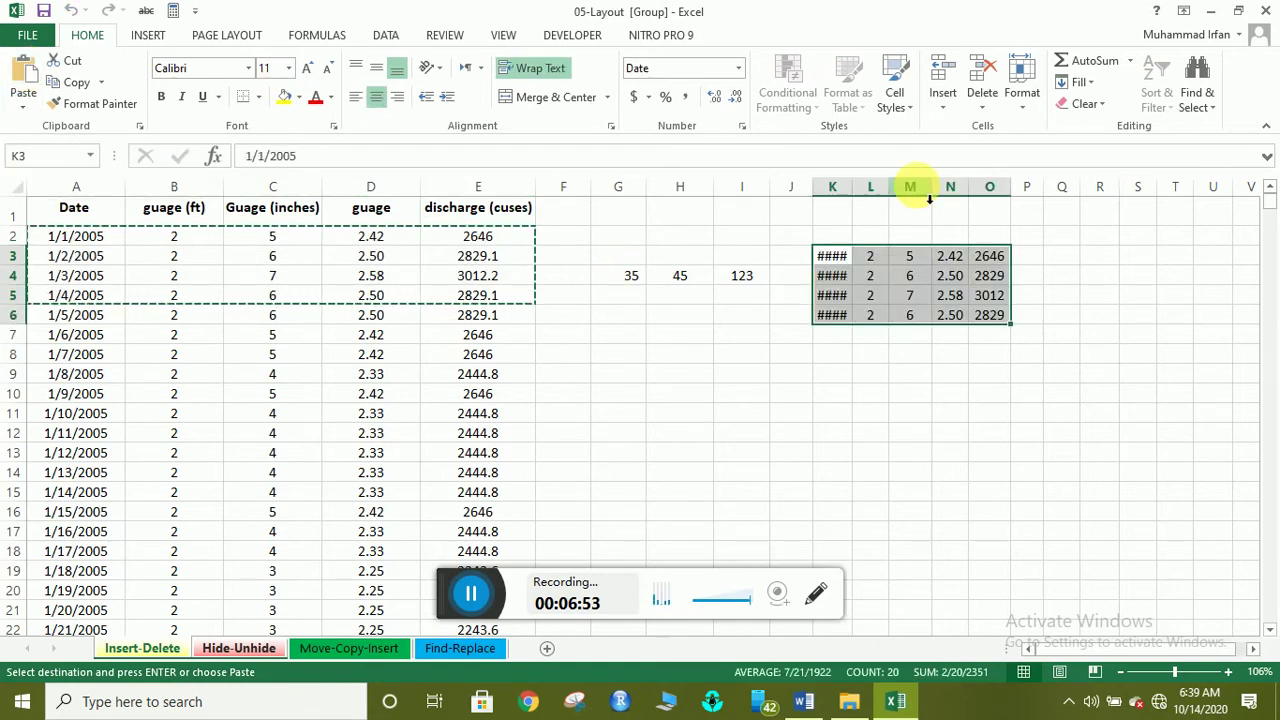
pyautogui.moveTo(832, 192); pyautogui.dragTo(980, 189)
pyautogui.rightClick(979, 188)
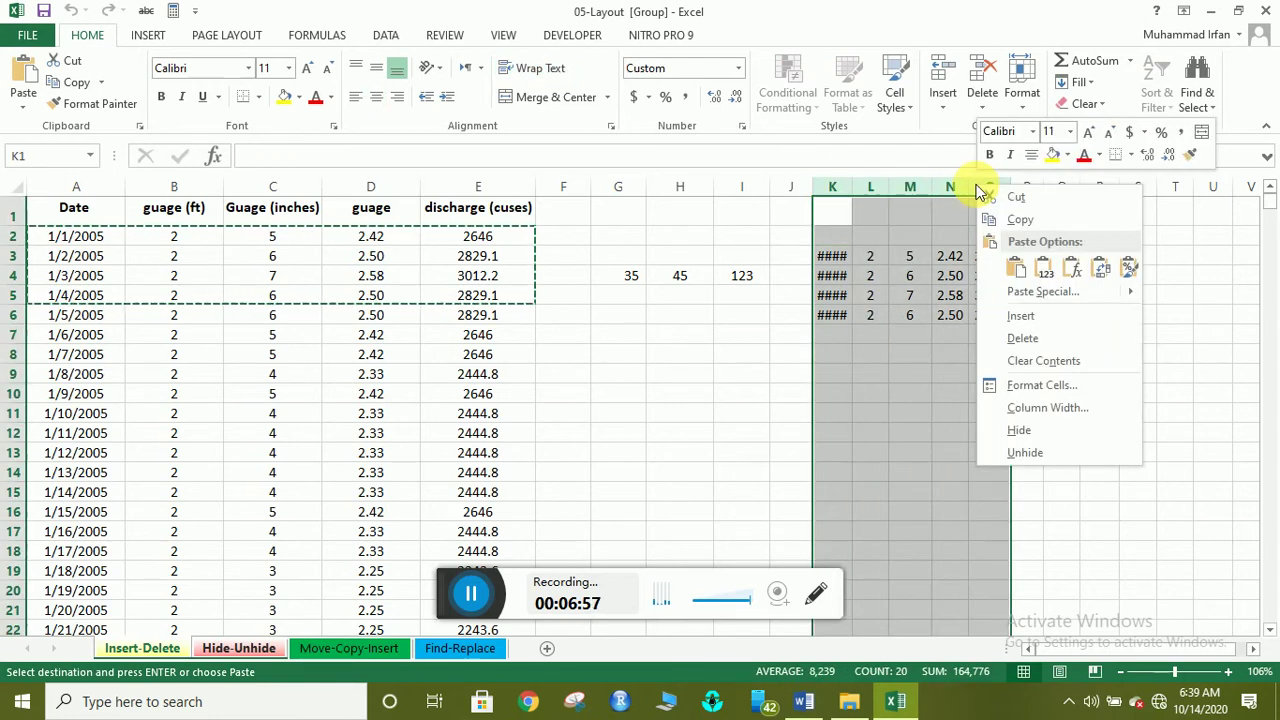
pyautogui.click(1022, 338)
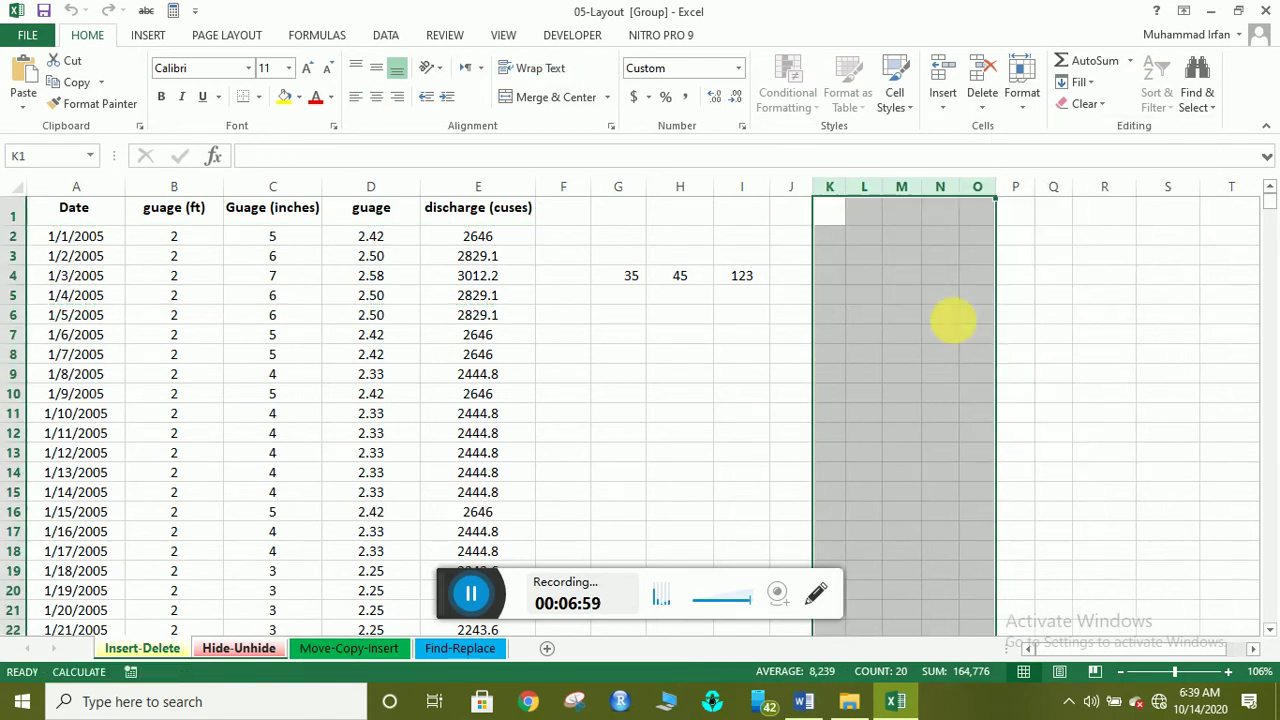
pyautogui.click(60, 256)
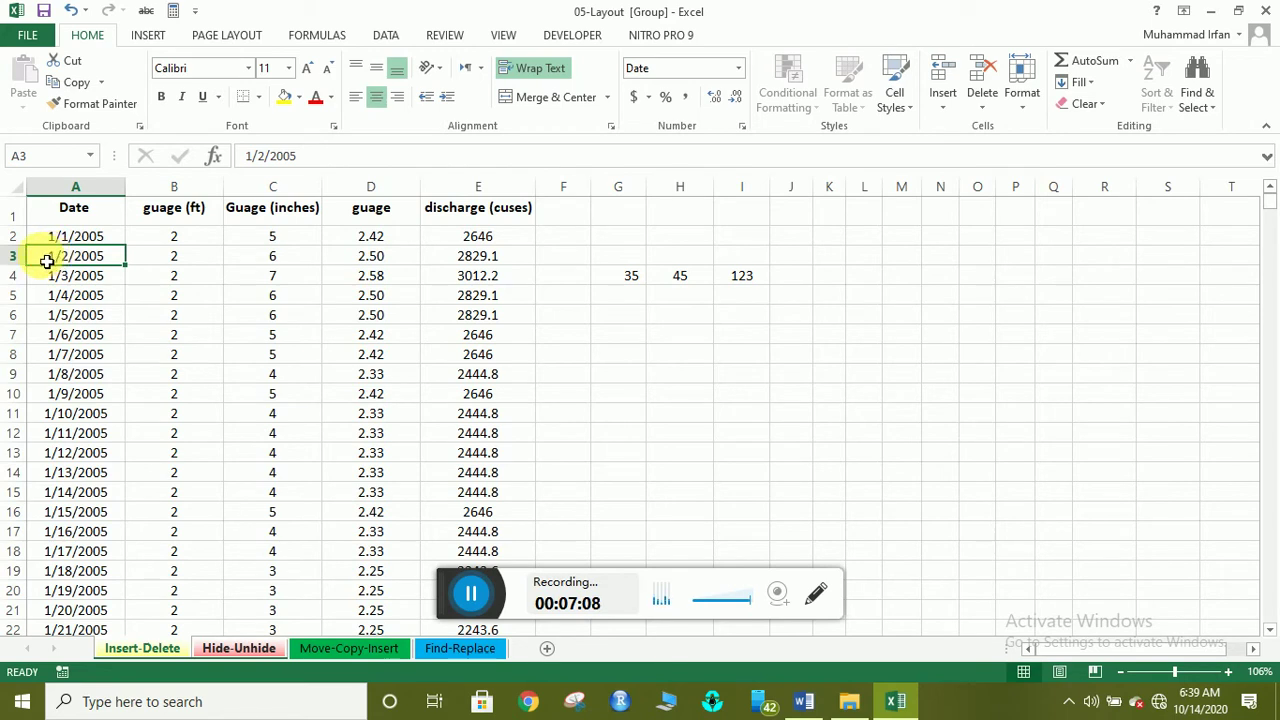
pyautogui.moveTo(47, 261); pyautogui.dragTo(483, 263)
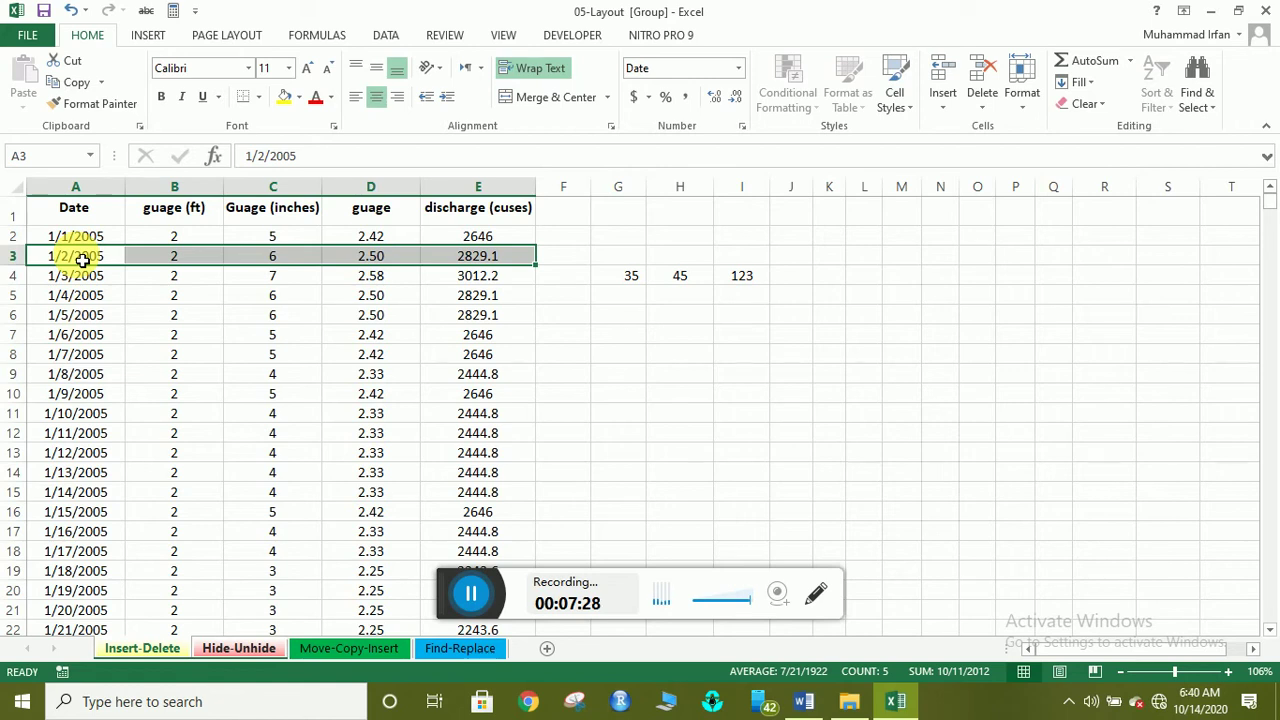
pyautogui.moveTo(104, 254); pyautogui.dragTo(111, 256)
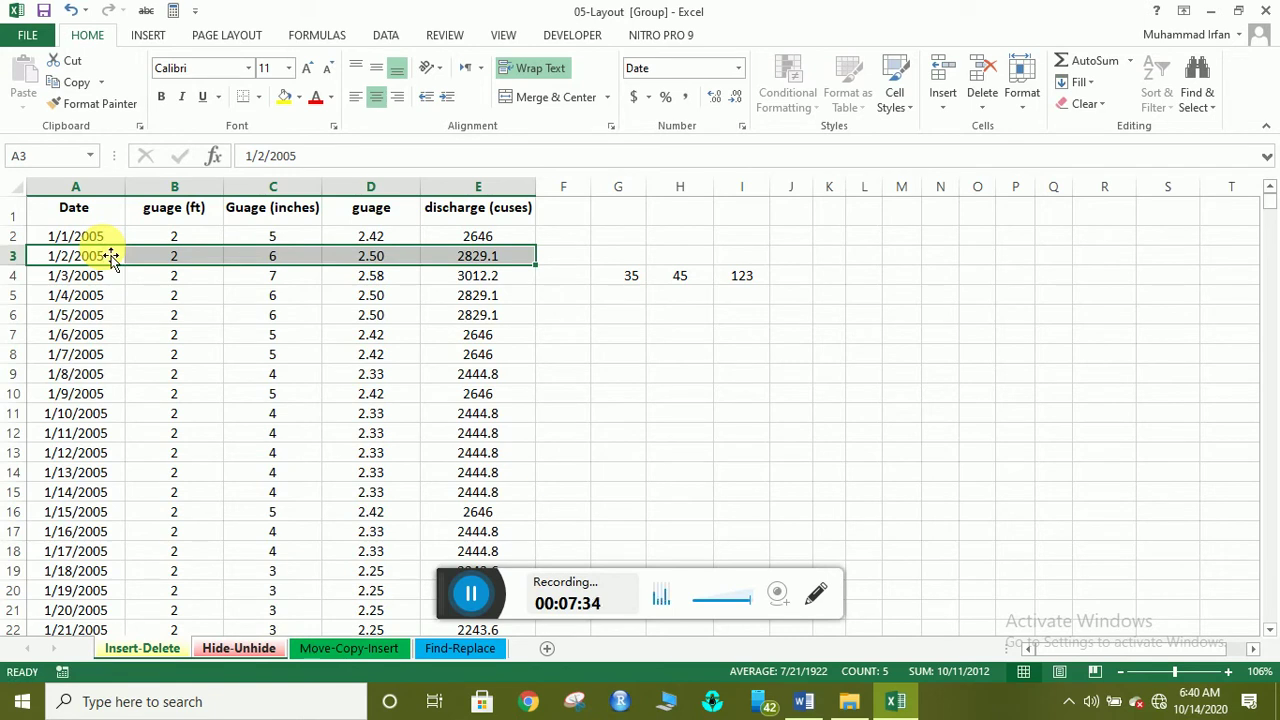
pyautogui.moveTo(114, 252); pyautogui.dragTo(114, 230)
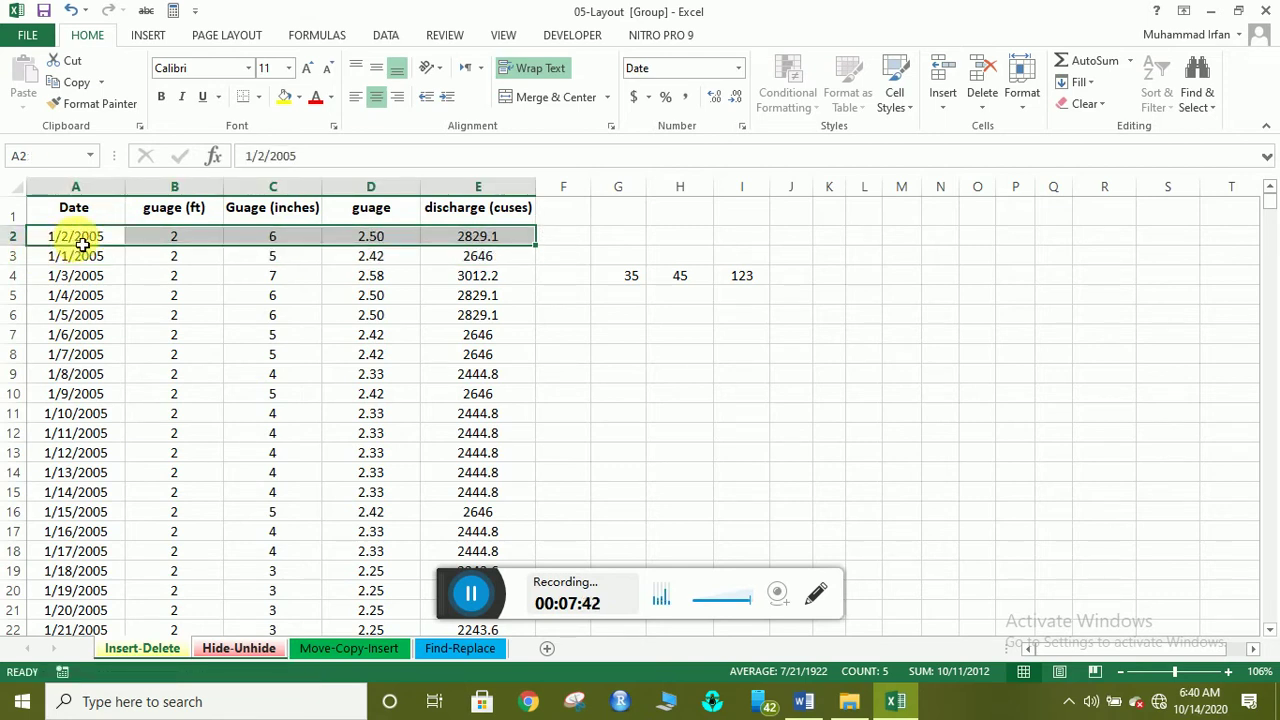
pyautogui.click(80, 242)
pyautogui.moveTo(84, 249); pyautogui.dragTo(80, 297)
pyautogui.moveTo(80, 313); pyautogui.dragTo(86, 264)
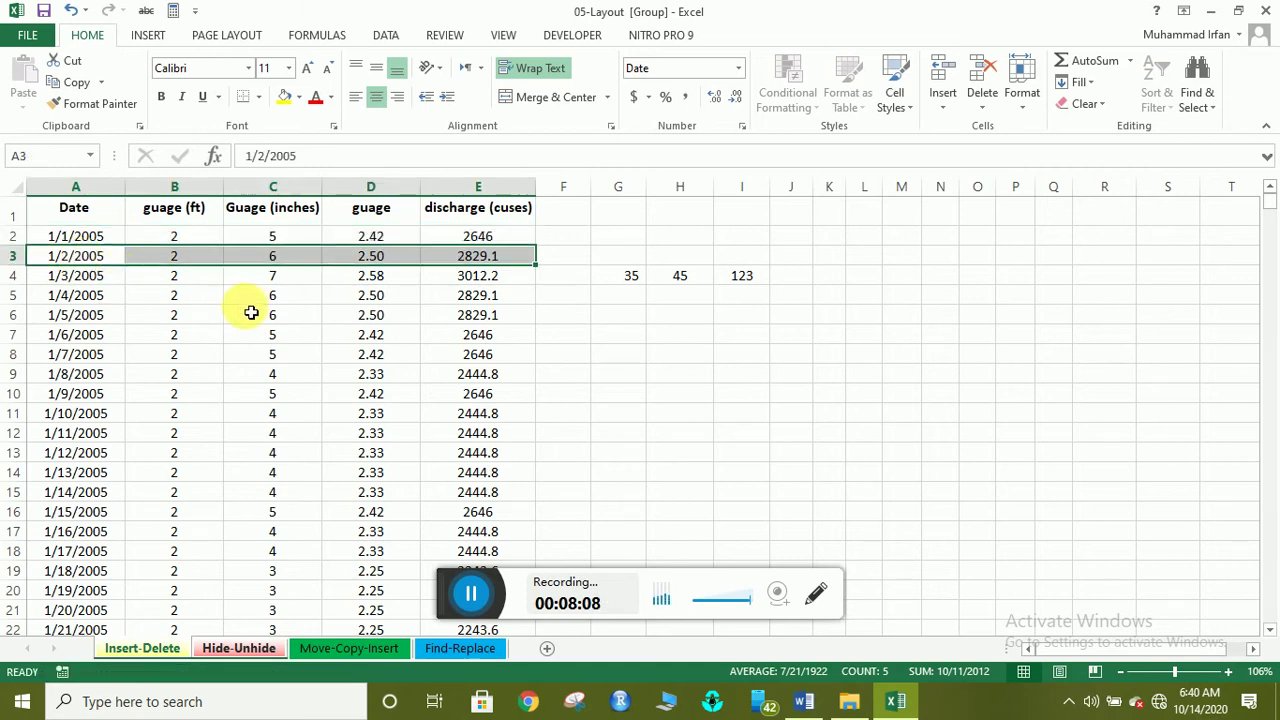
pyautogui.click(171, 295)
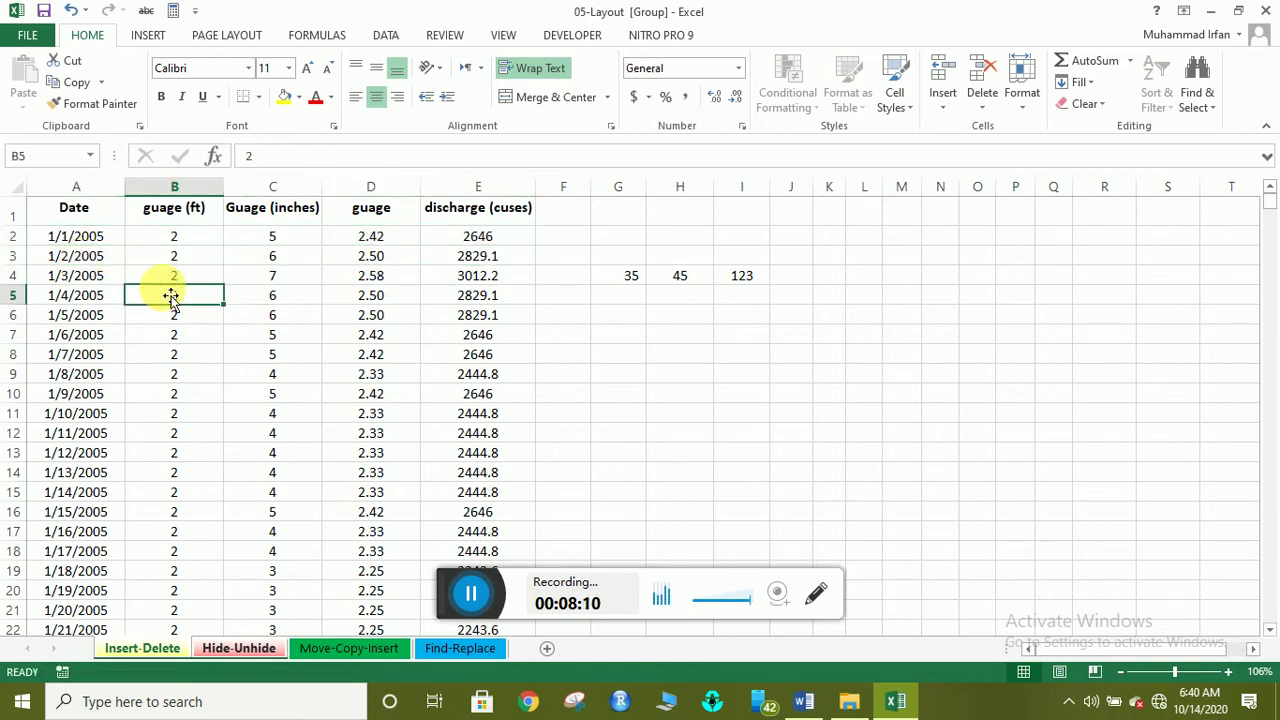
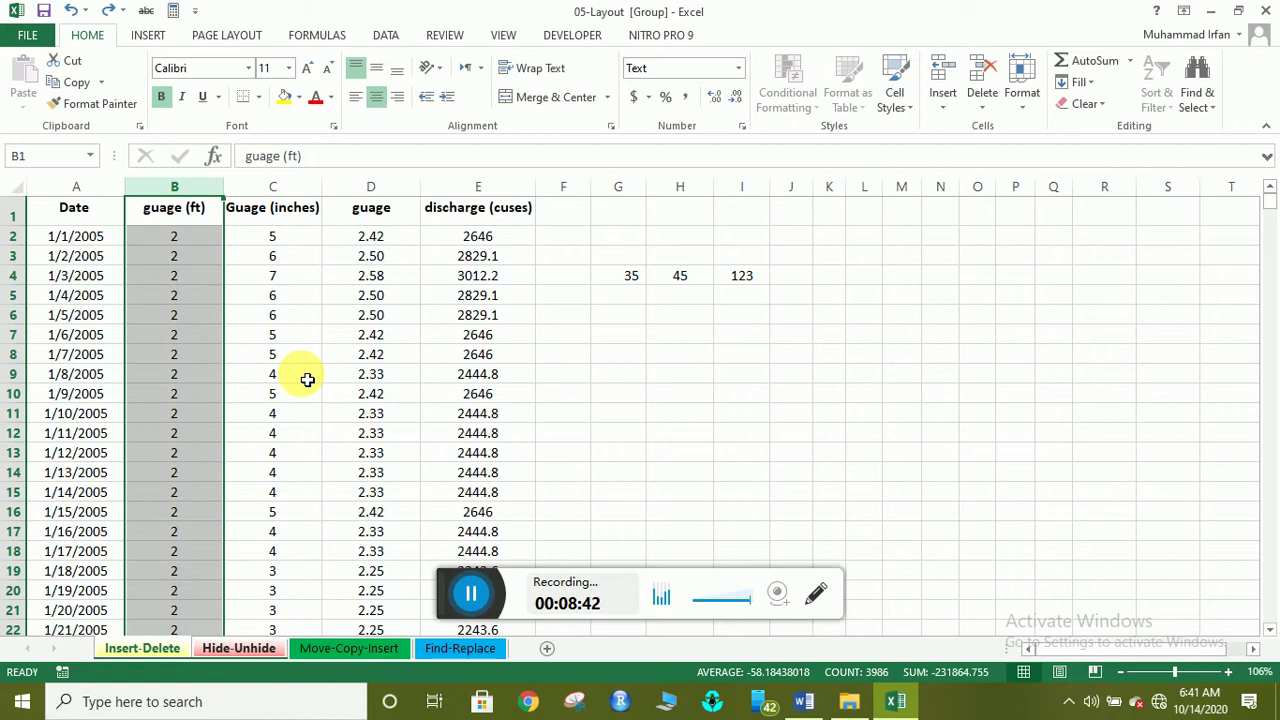
# Move the 1/7/2005 and 1/8/2005 records from A8:E9 to start at K8
pyautogui.click(388, 362)
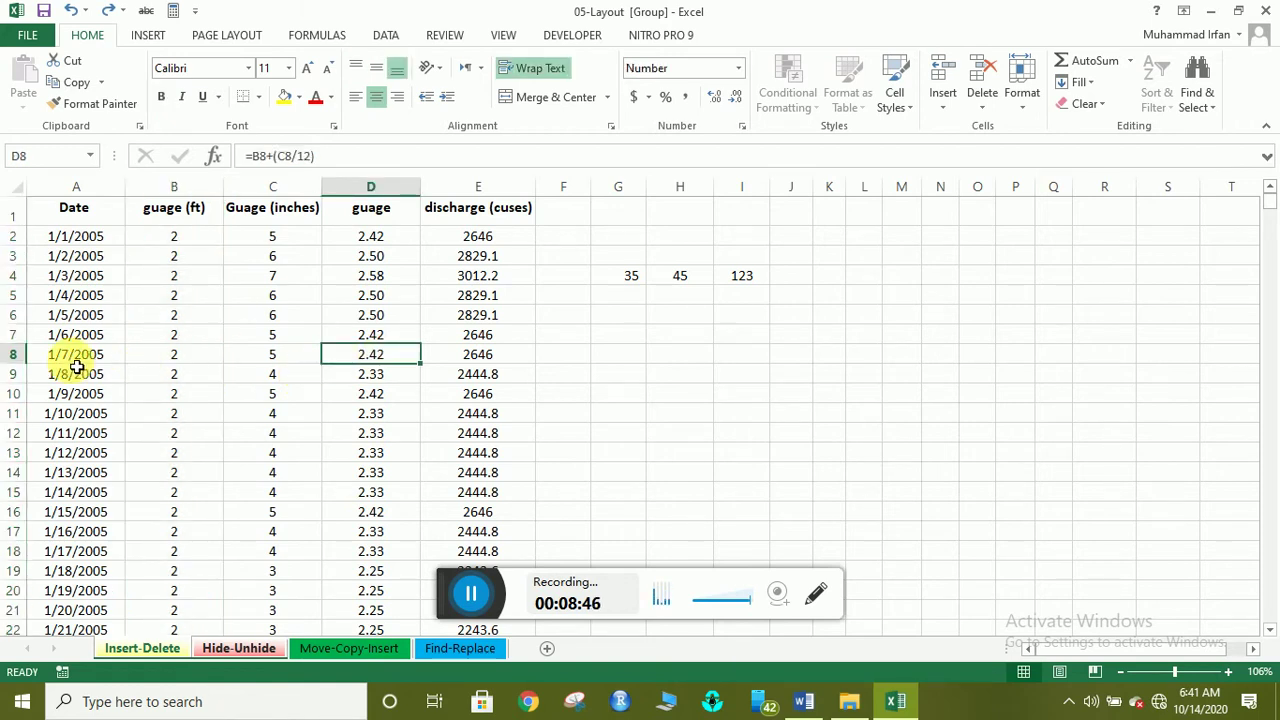
pyautogui.moveTo(45, 360); pyautogui.dragTo(462, 380)
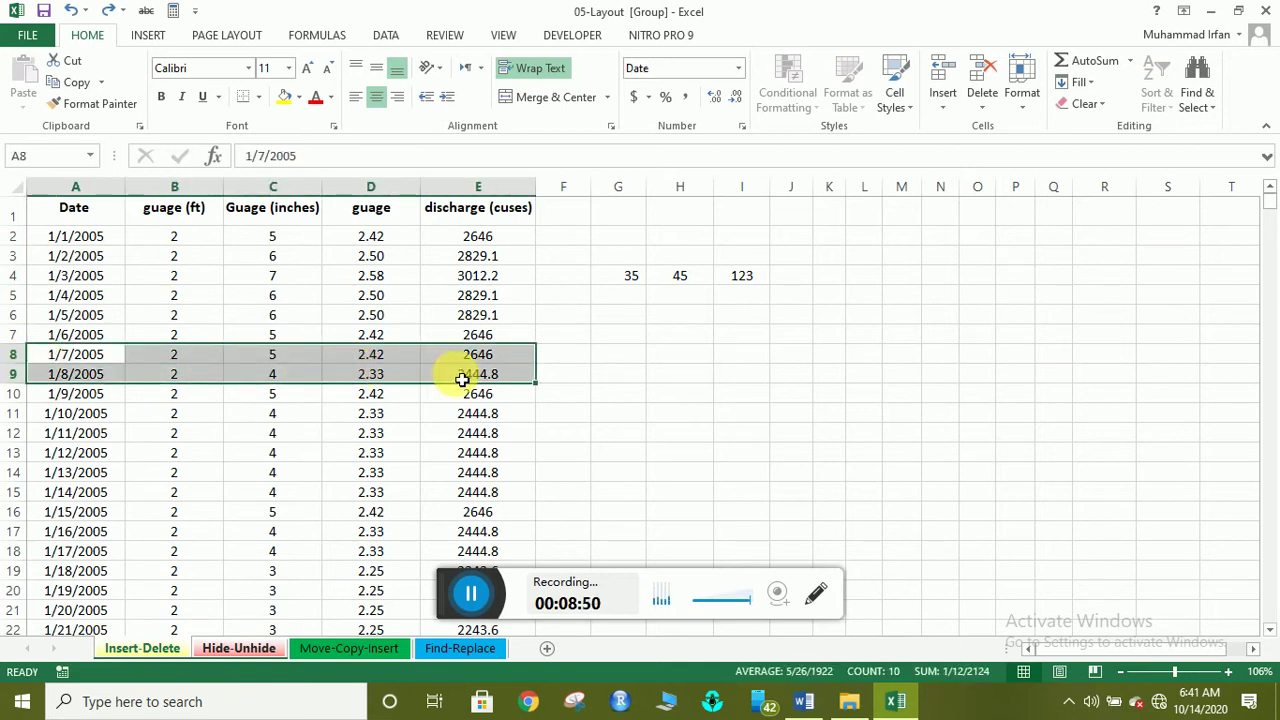
pyautogui.click(866, 375)
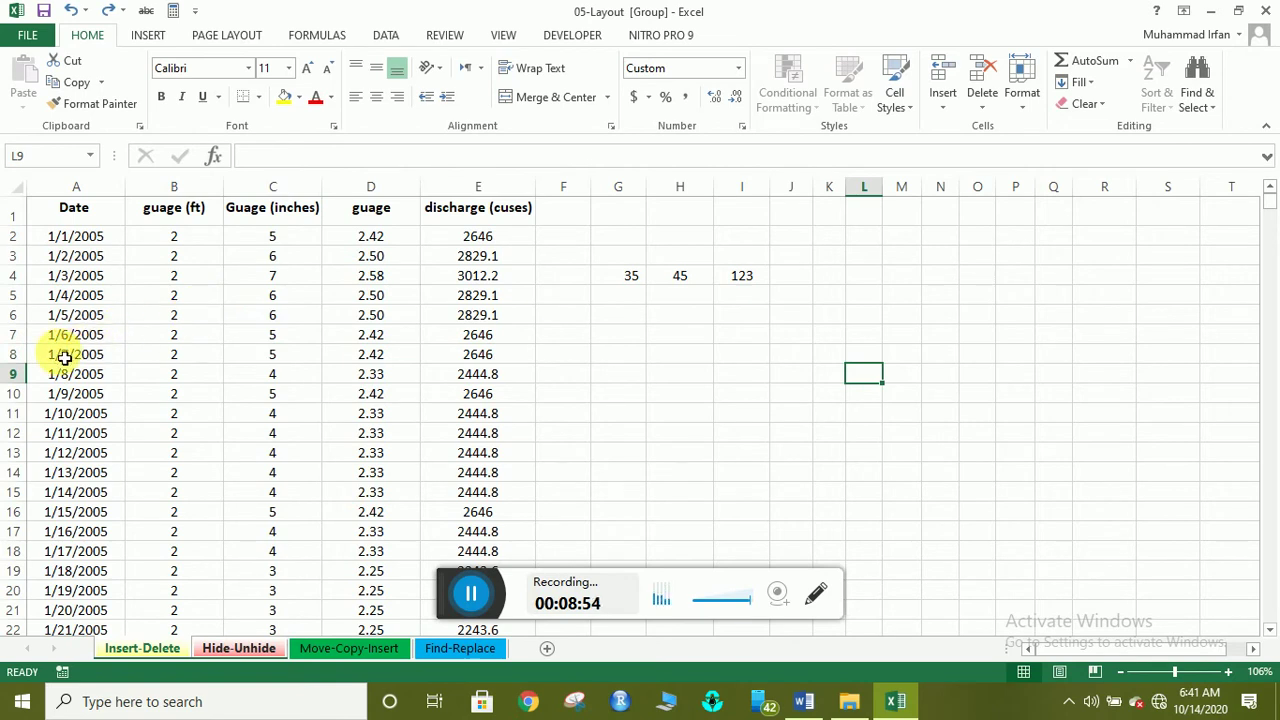
pyautogui.moveTo(63, 357); pyautogui.dragTo(461, 377)
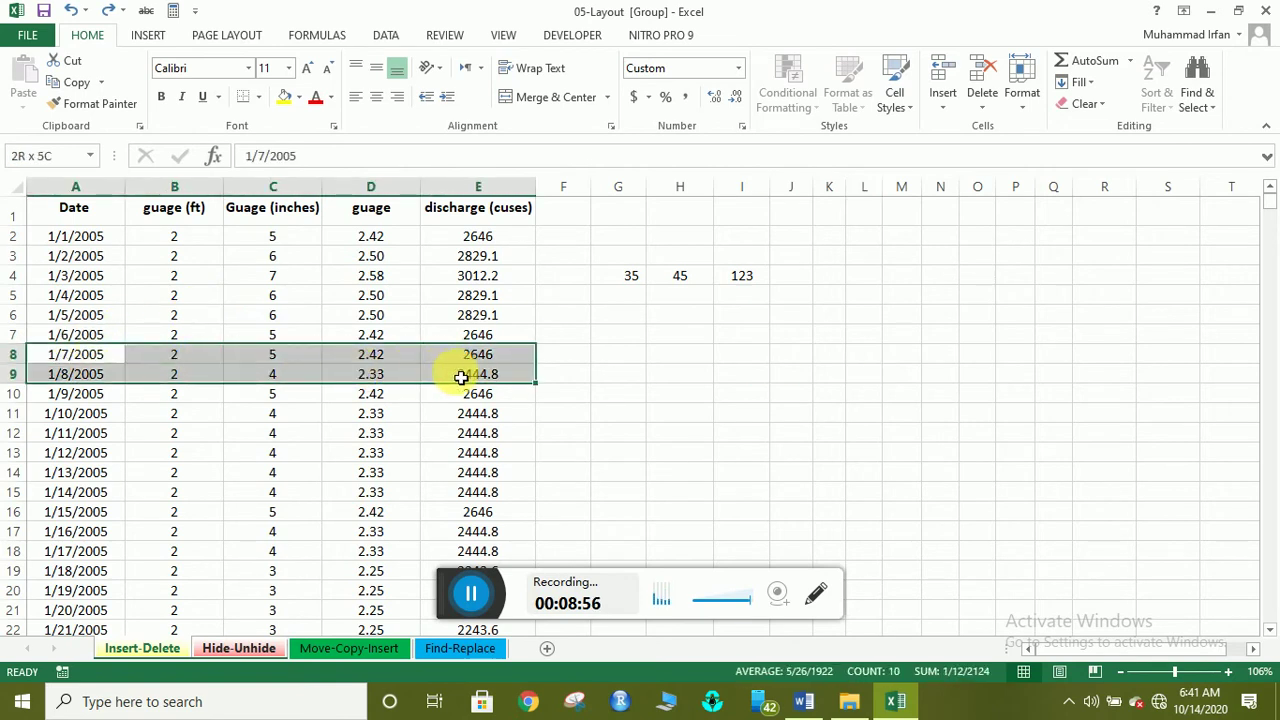
pyautogui.click(461, 377)
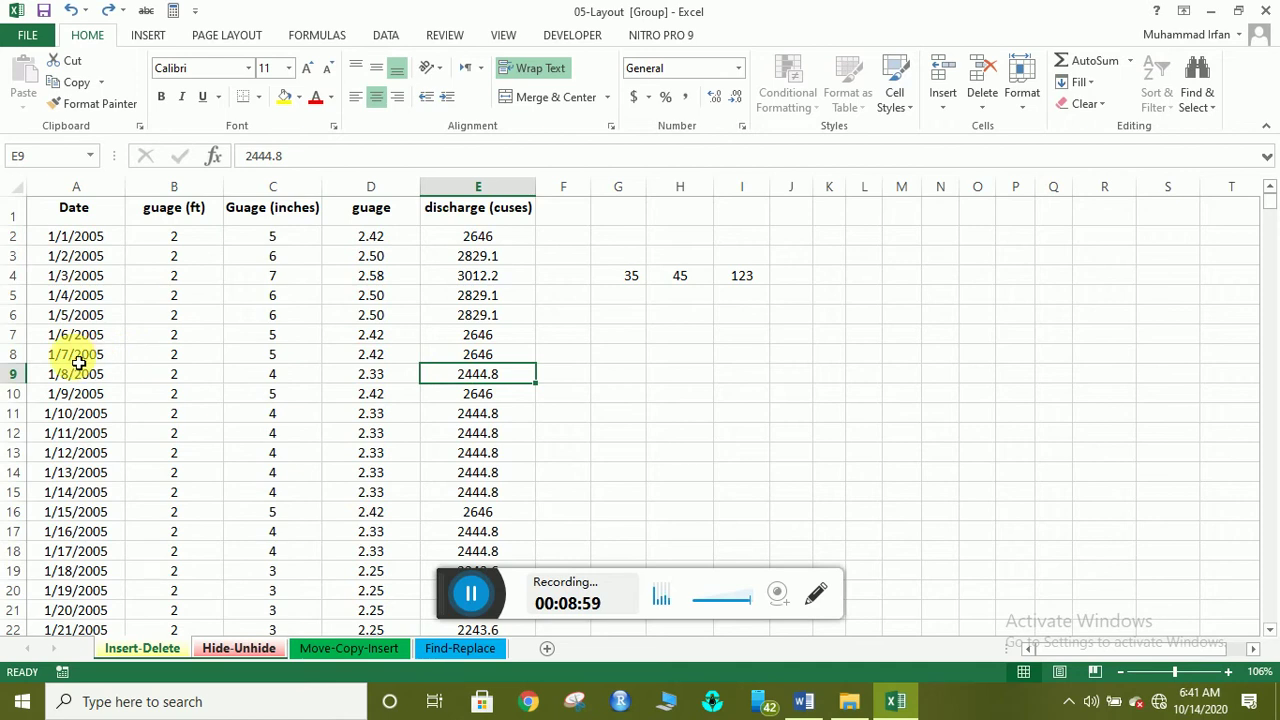
pyautogui.moveTo(70, 357); pyautogui.dragTo(466, 374)
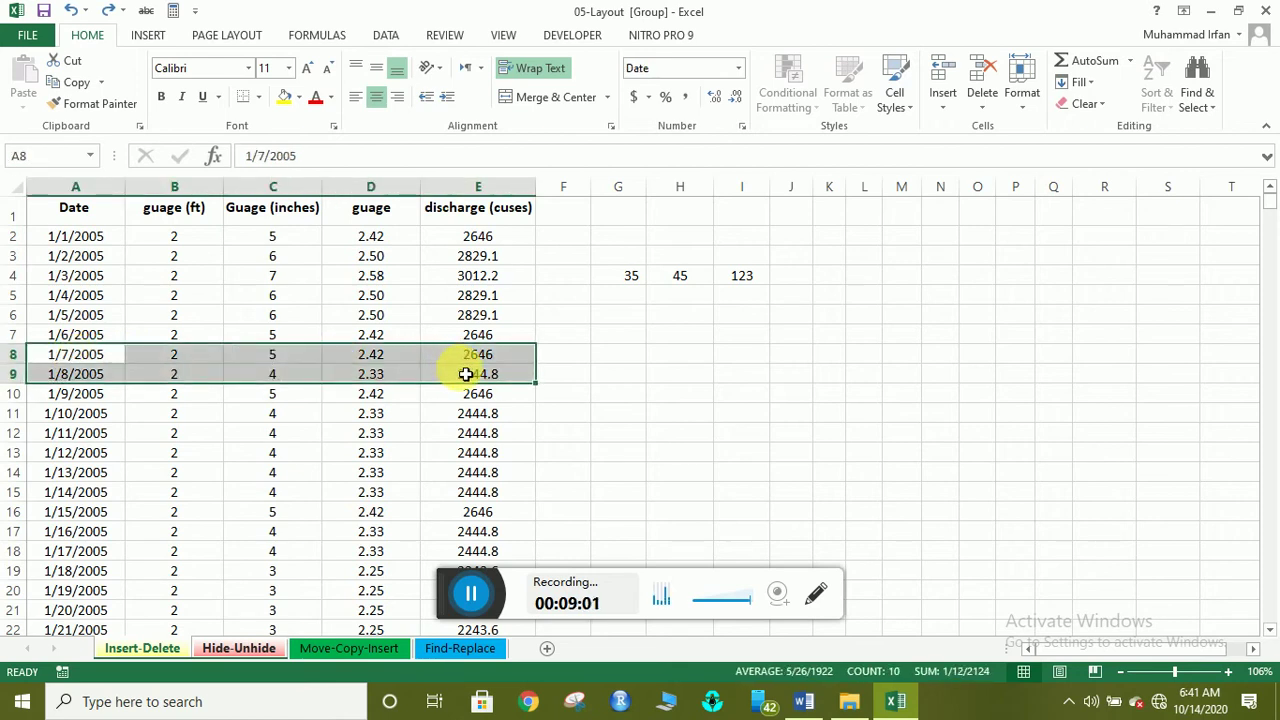
pyautogui.hotkey('ctrl', 'c')
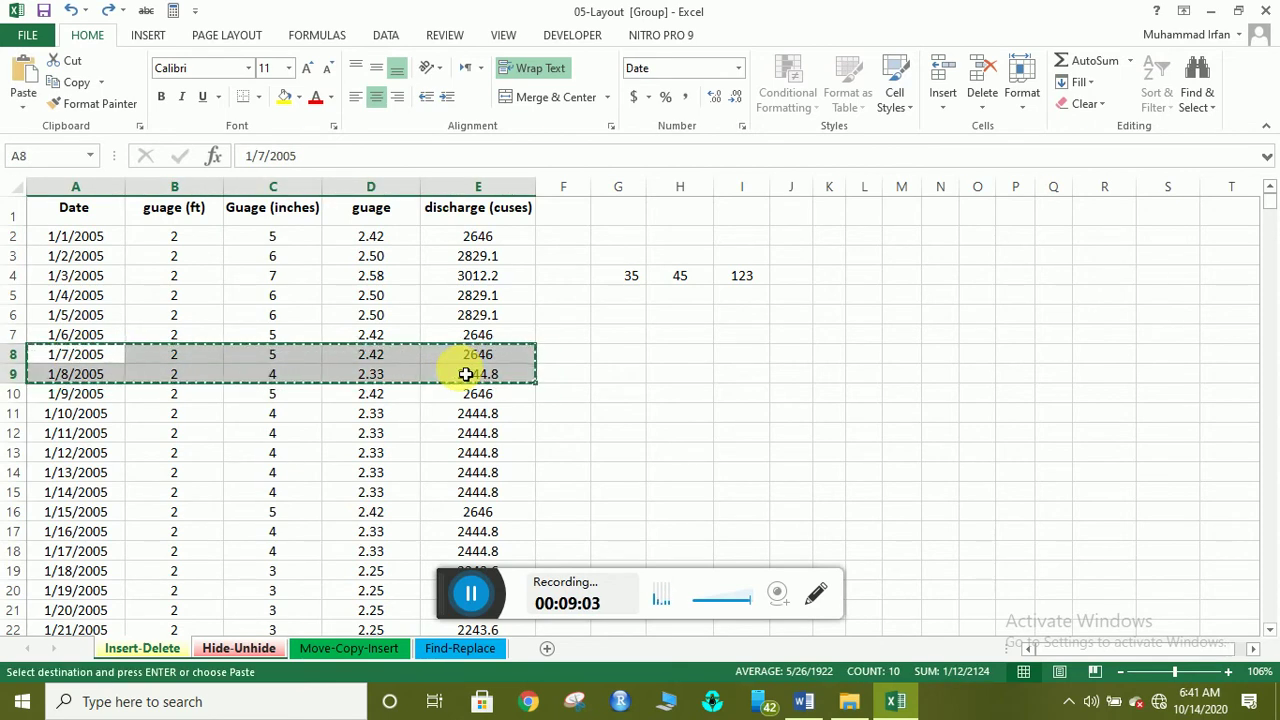
pyautogui.click(838, 358)
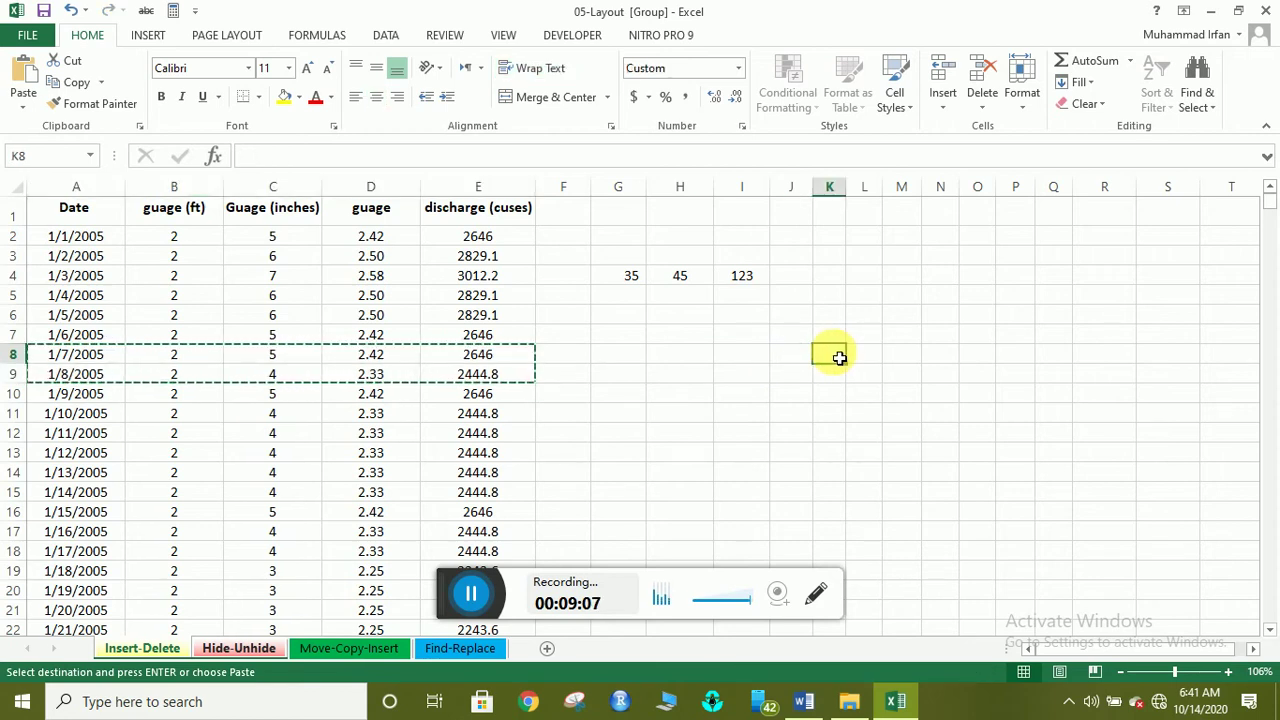
pyautogui.hotkey('ctrl', 'v')
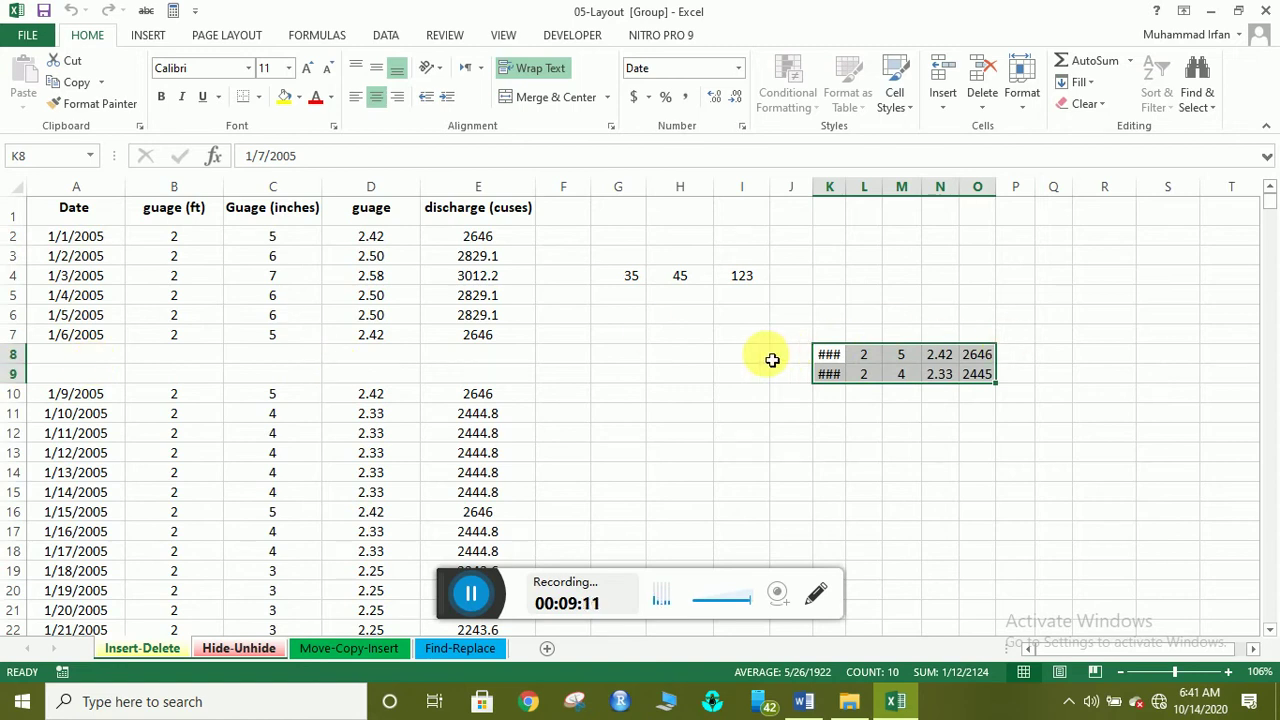
# Confirm row 8 is empty and autofit column K so the moved dates display
pyautogui.click(810, 393)
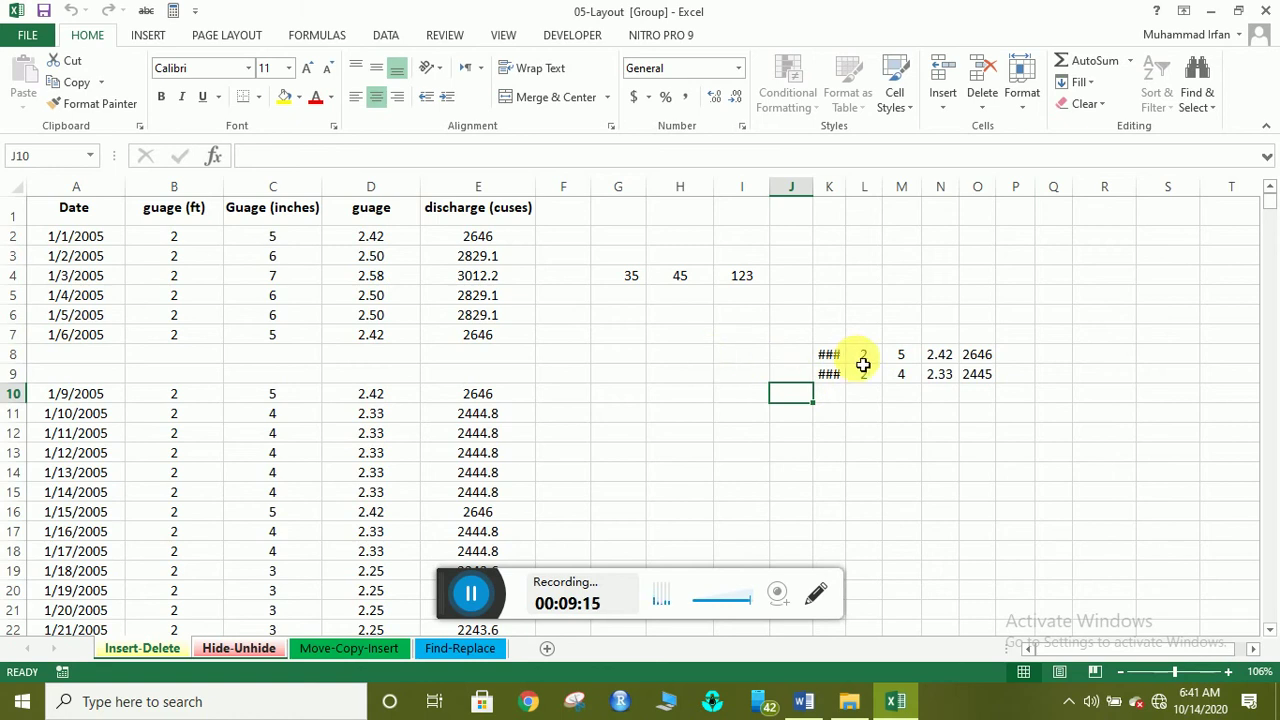
pyautogui.click(838, 356)
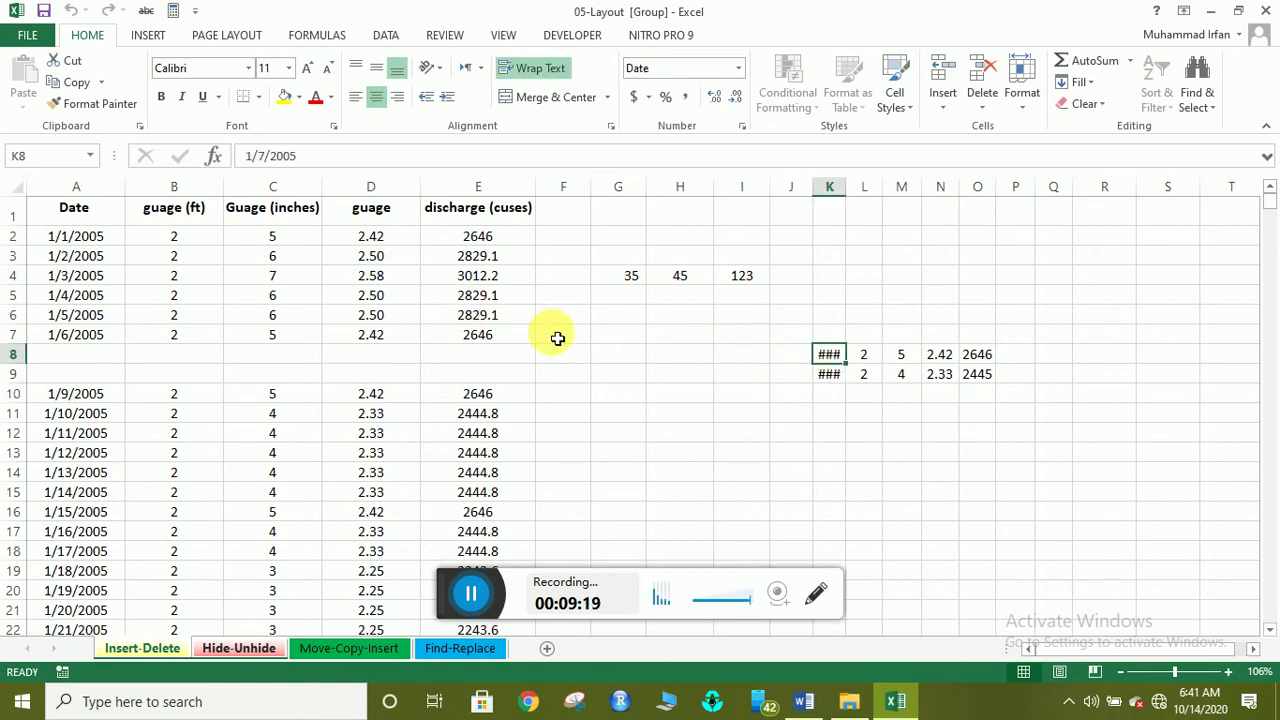
pyautogui.click(70, 354)
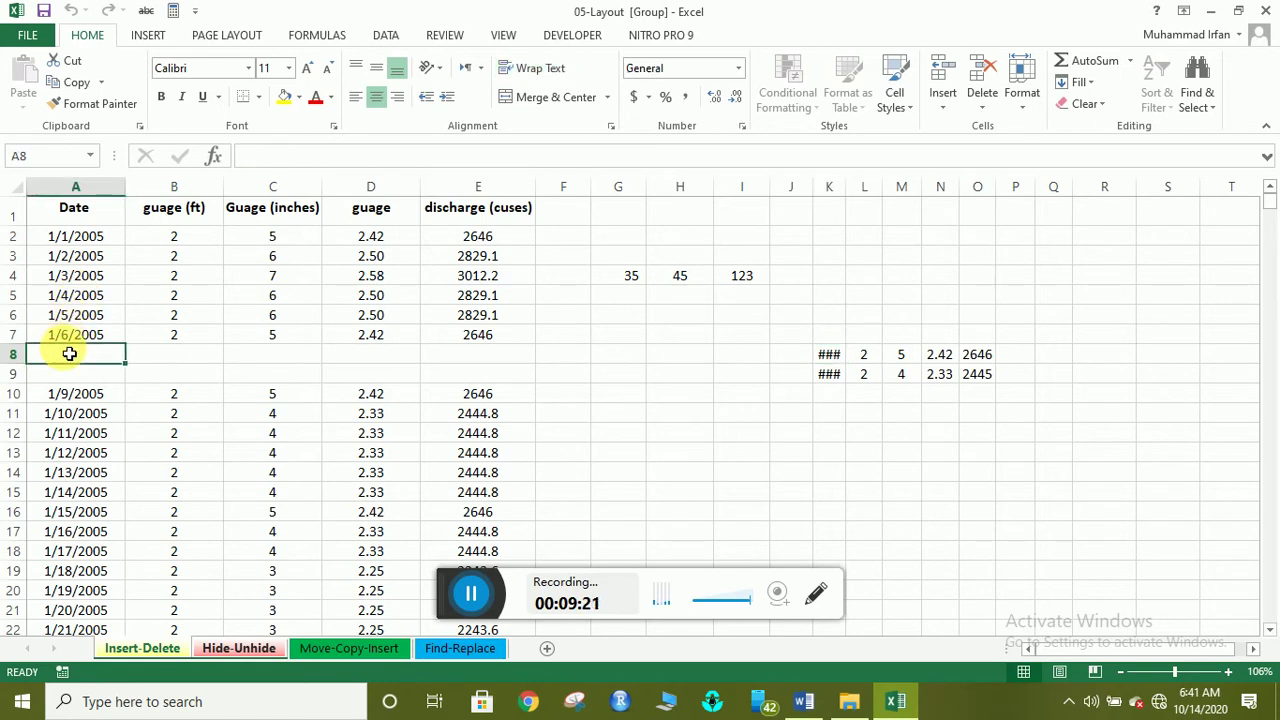
pyautogui.click(828, 356)
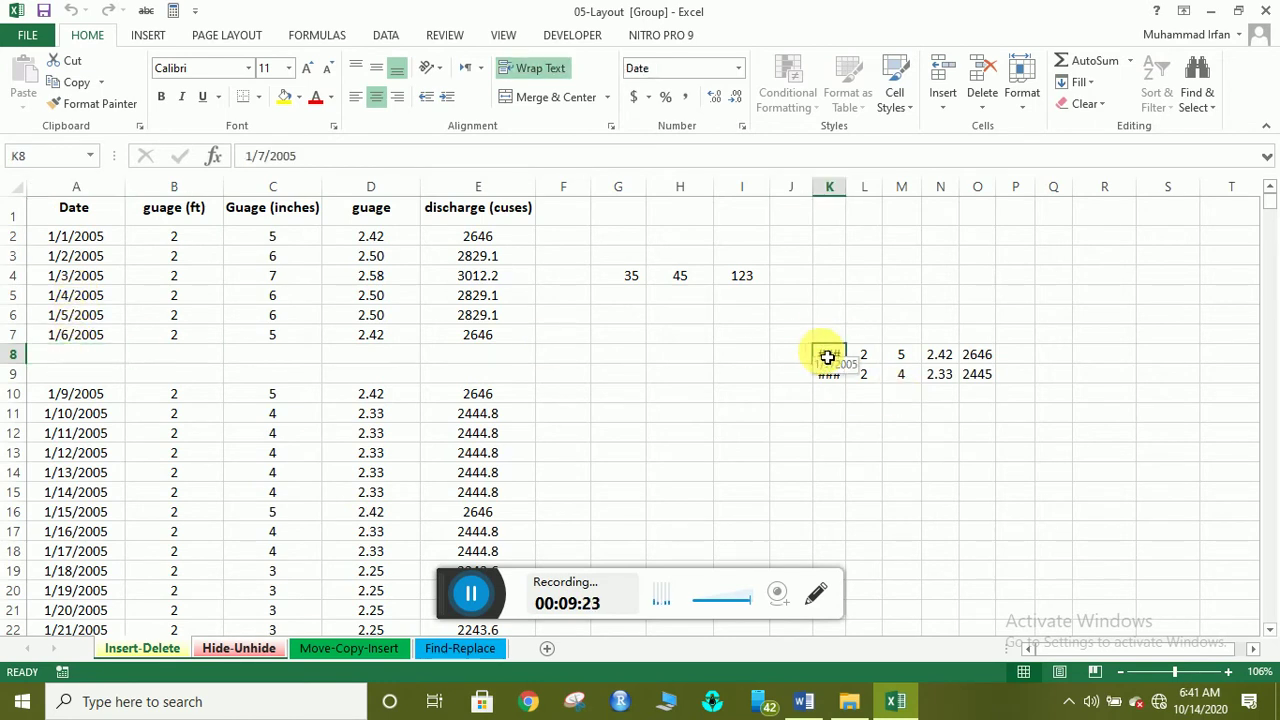
pyautogui.doubleClick(845, 186)
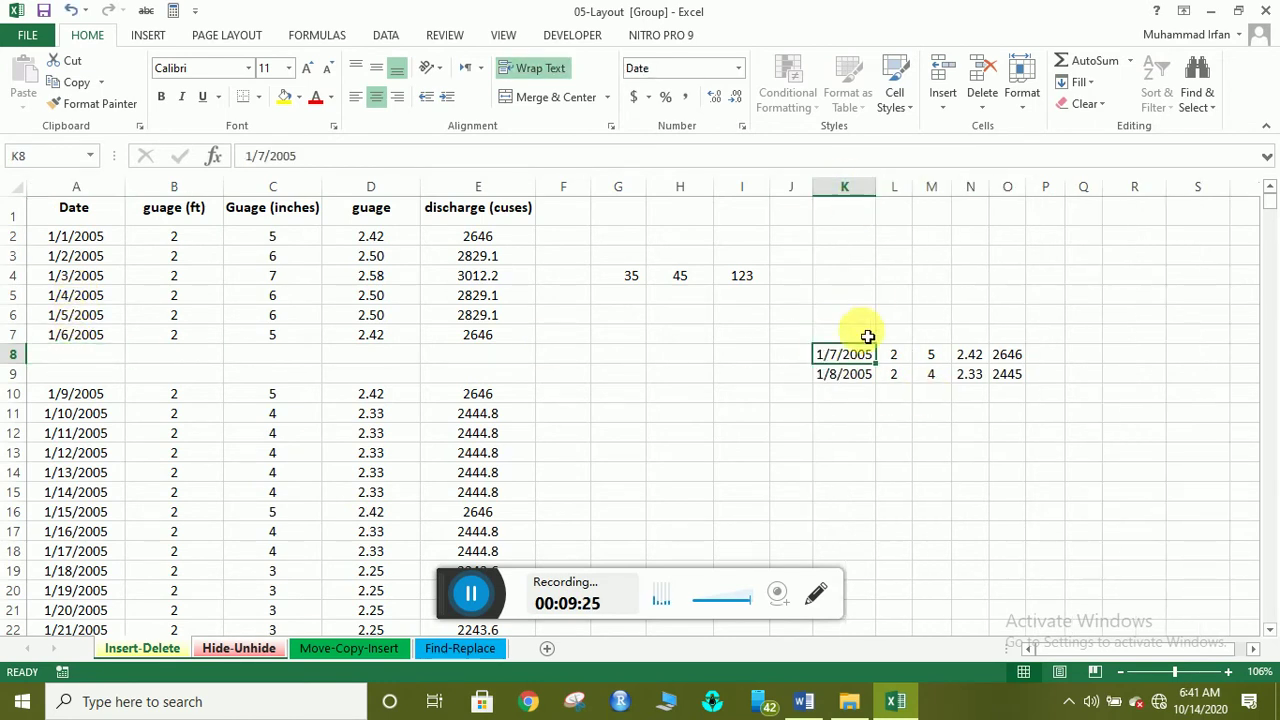
# Copy K8:O9 back into A8 so the two date records return to rows 8–9
pyautogui.moveTo(917, 356); pyautogui.dragTo(1015, 374)
pyautogui.hotkey('ctrl', 'c')
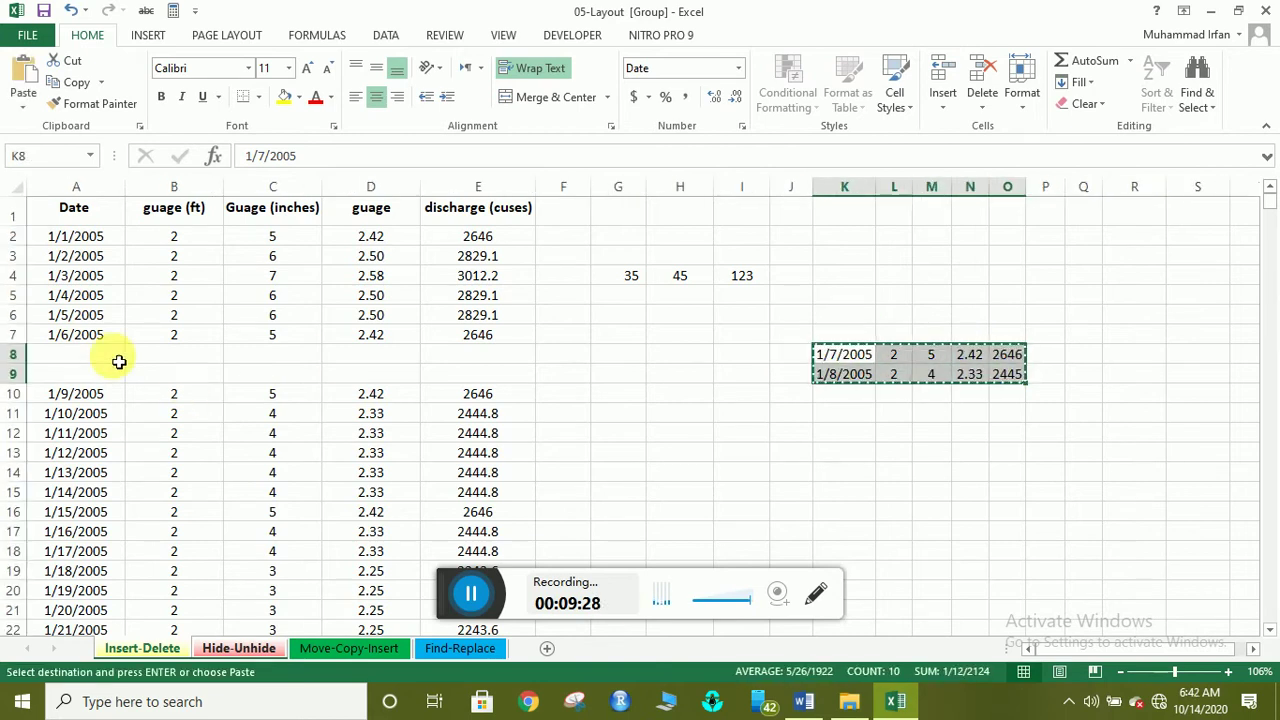
pyautogui.click(70, 362)
pyautogui.hotkey('ctrl', 'c')
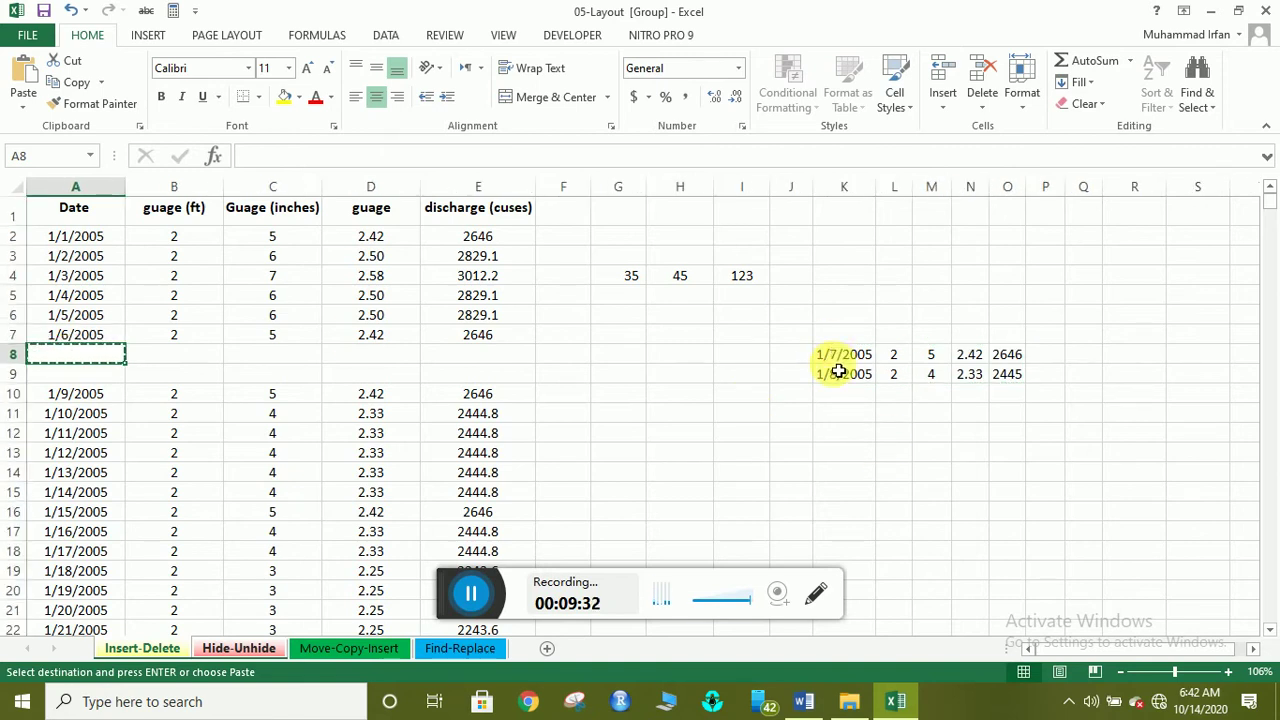
pyautogui.moveTo(837, 362); pyautogui.dragTo(1037, 374)
pyautogui.moveTo(857, 358); pyautogui.dragTo(1011, 374)
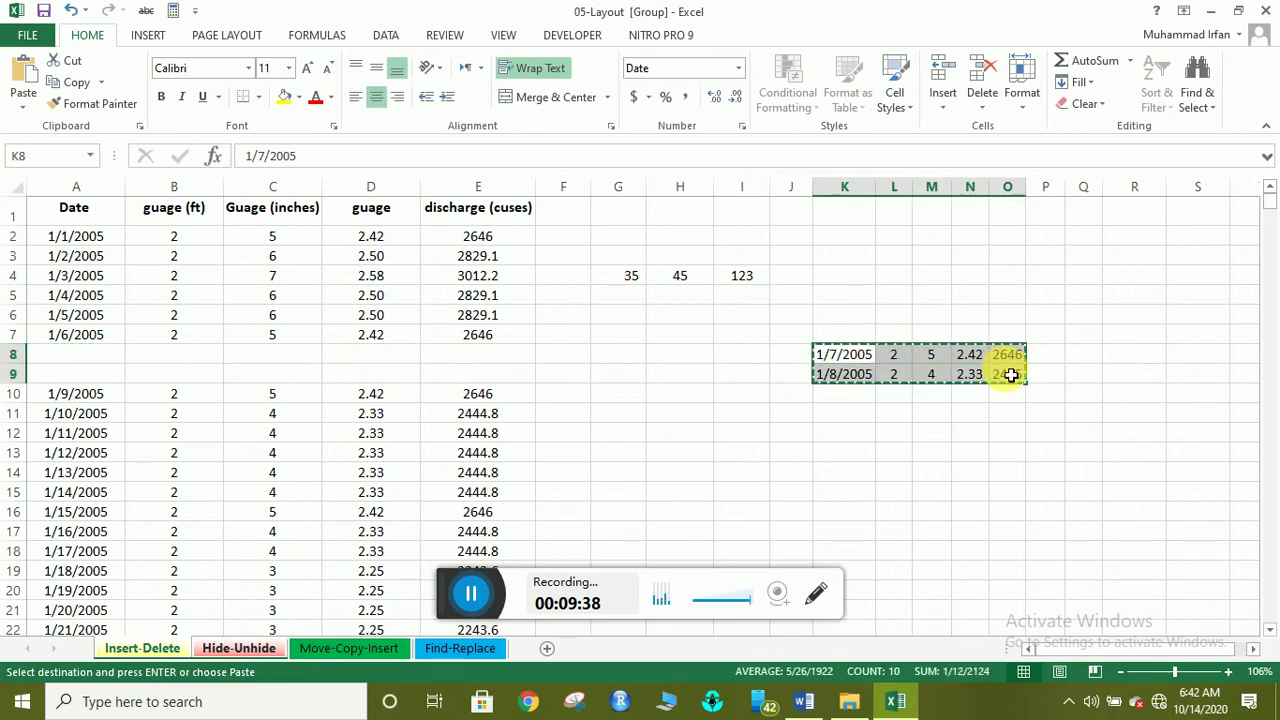
pyautogui.hotkey('ctrl', 'c')
pyautogui.click(71, 362)
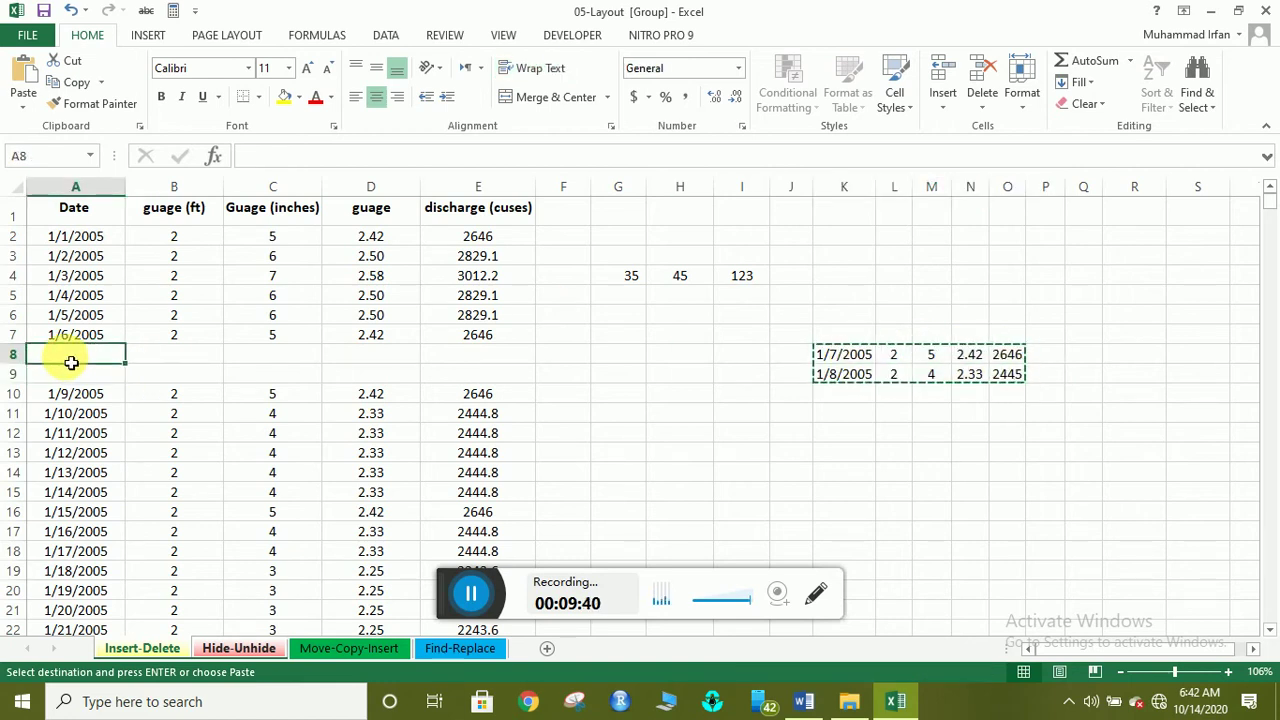
pyautogui.hotkey('ctrl', 'v')
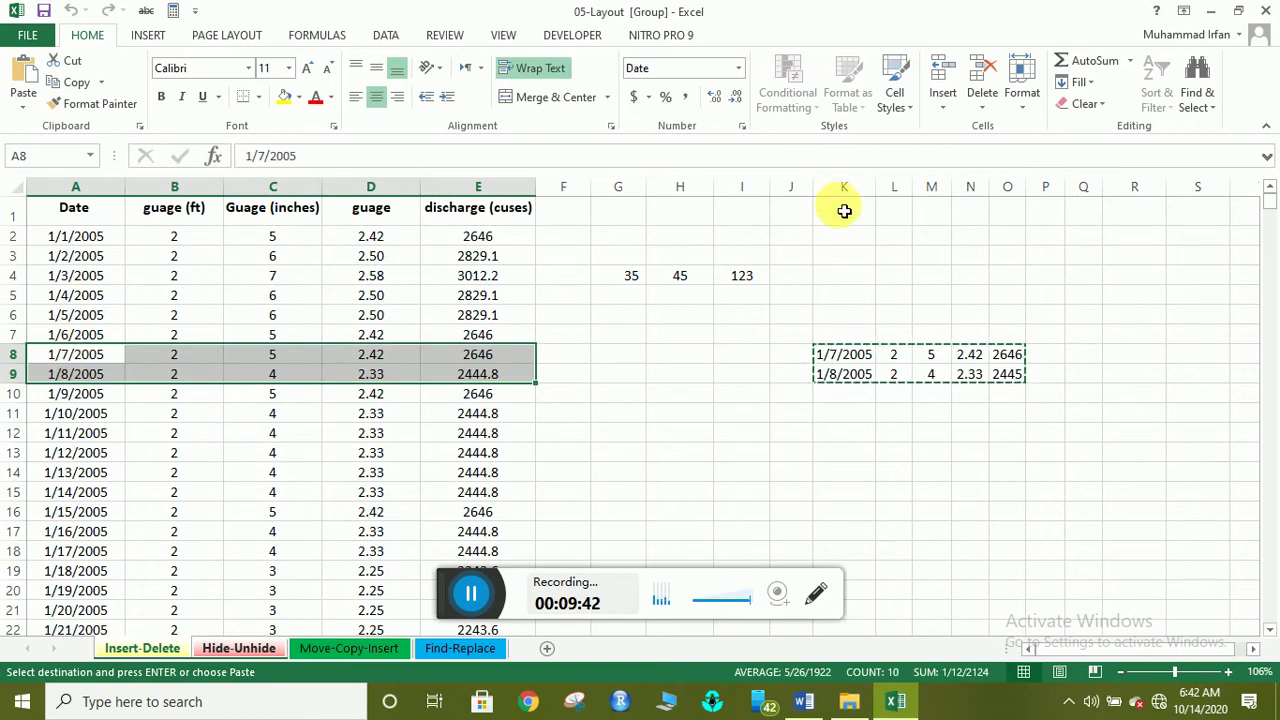
pyautogui.moveTo(843, 192); pyautogui.dragTo(1022, 195)
# Delete columns K–O, removing the duplicate 1/7/2005 and 1/8/2005 records
pyautogui.rightClick(1022, 195)
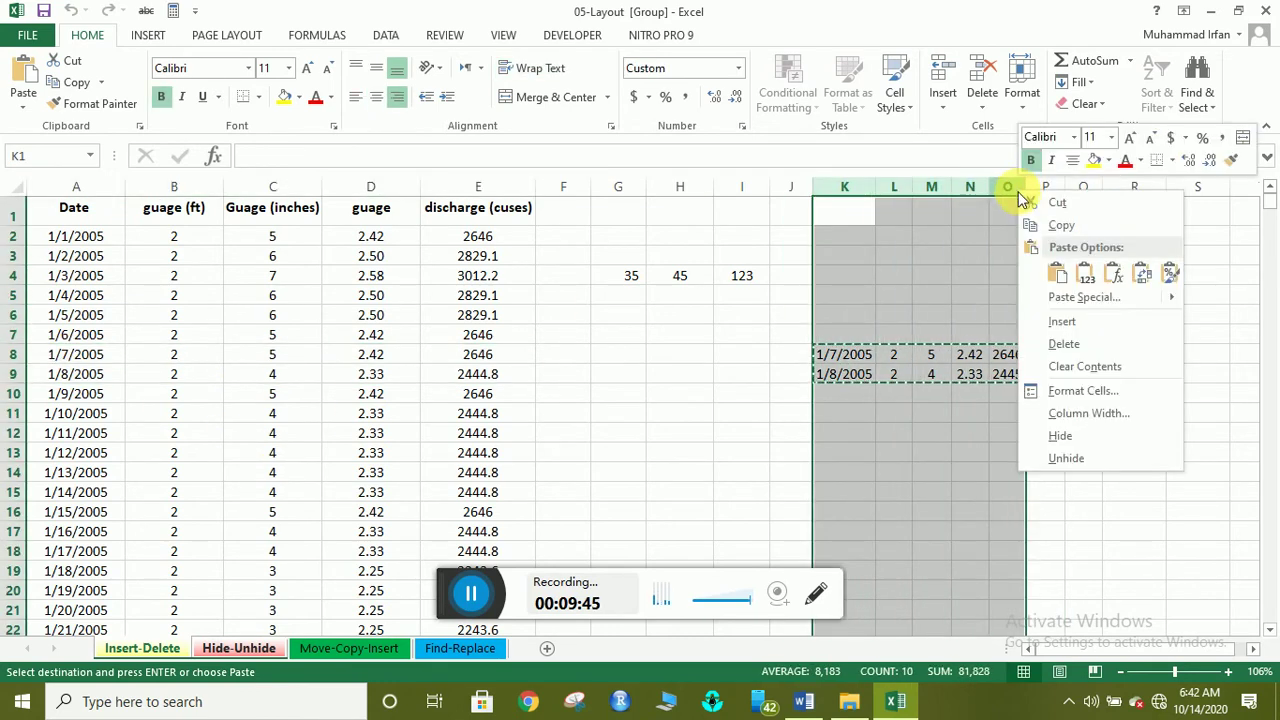
pyautogui.click(1063, 343)
pyautogui.click(561, 360)
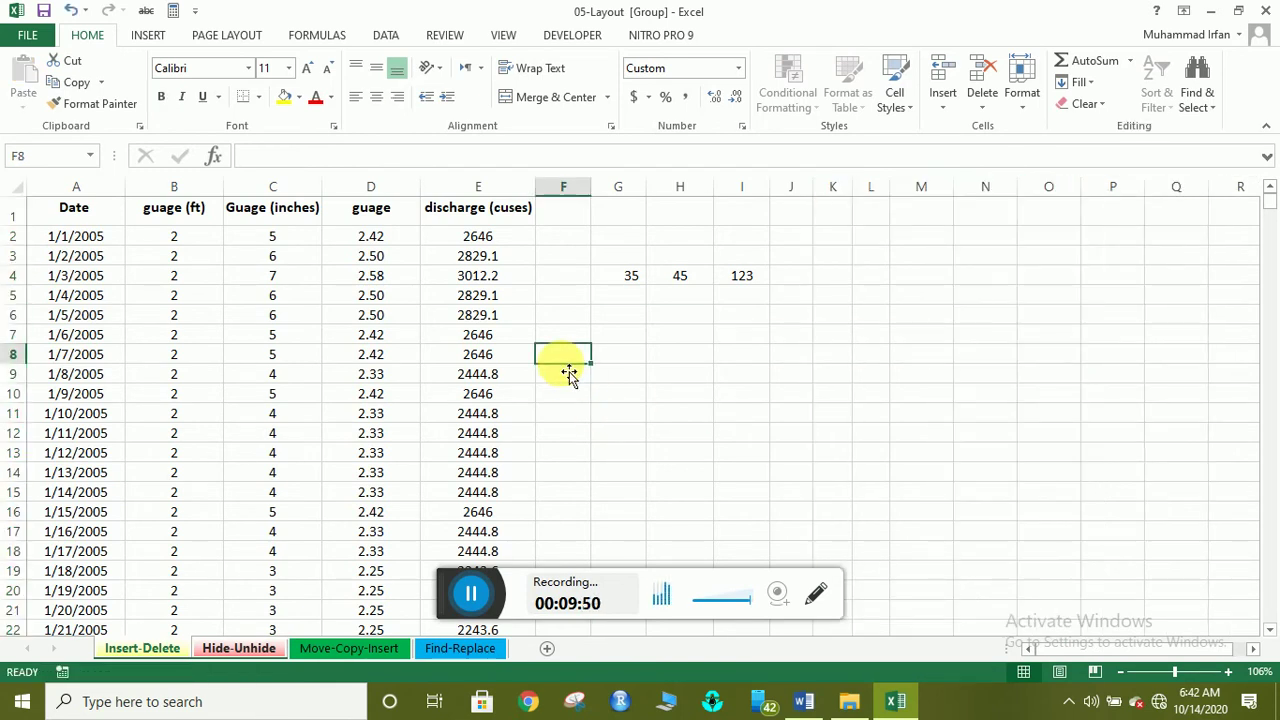
pyautogui.click(199, 384)
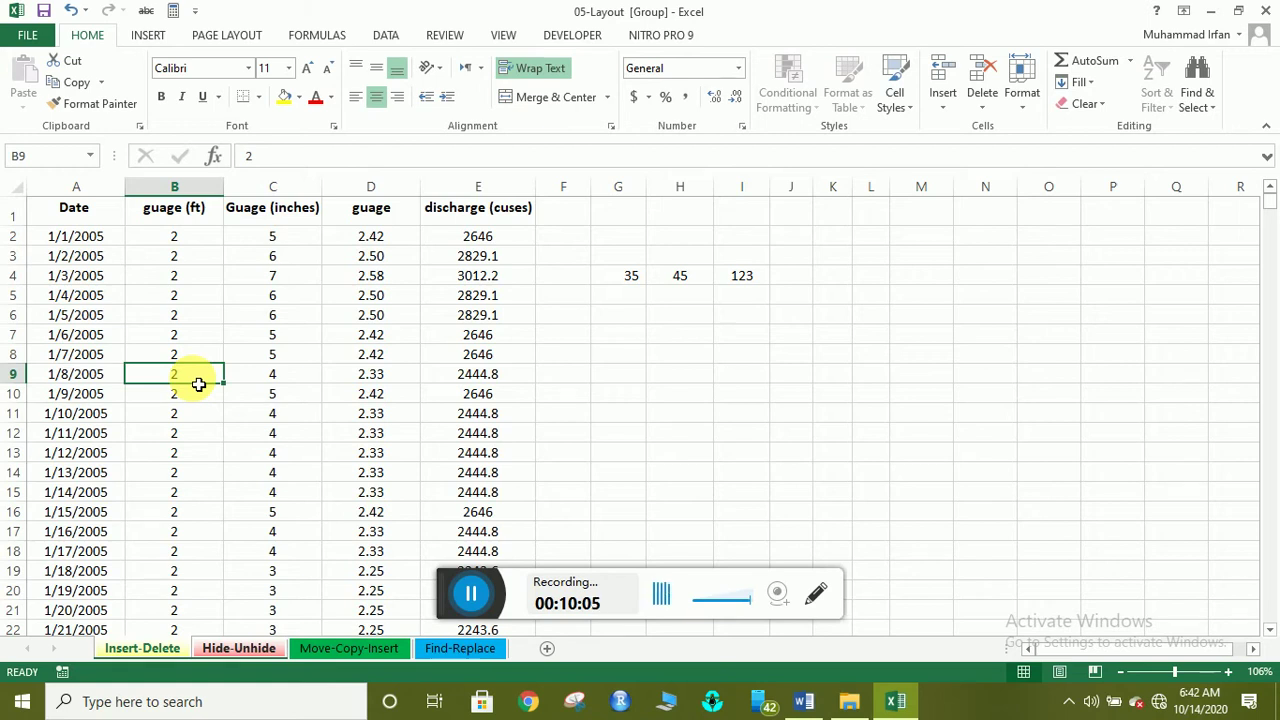
pyautogui.click(285, 190)
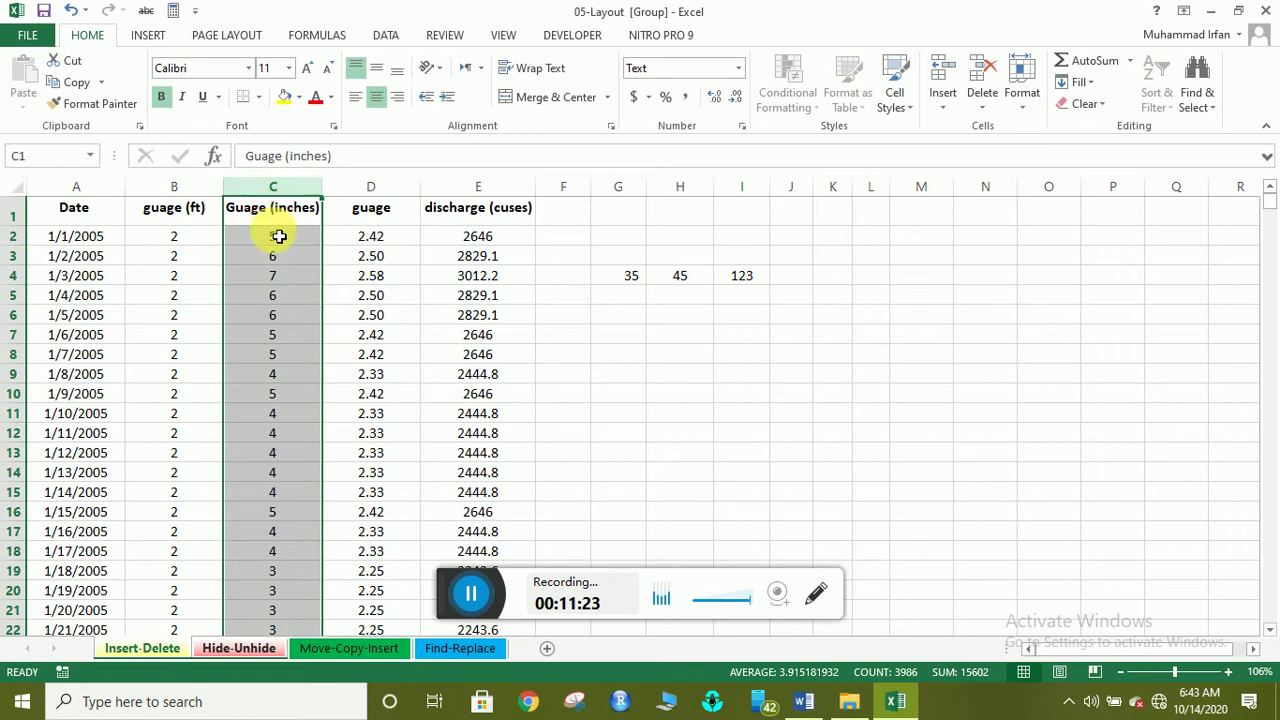
# Append .5 to the C2 inches value, making it 5.5, leaving C7 unchanged
pyautogui.click(285, 240)
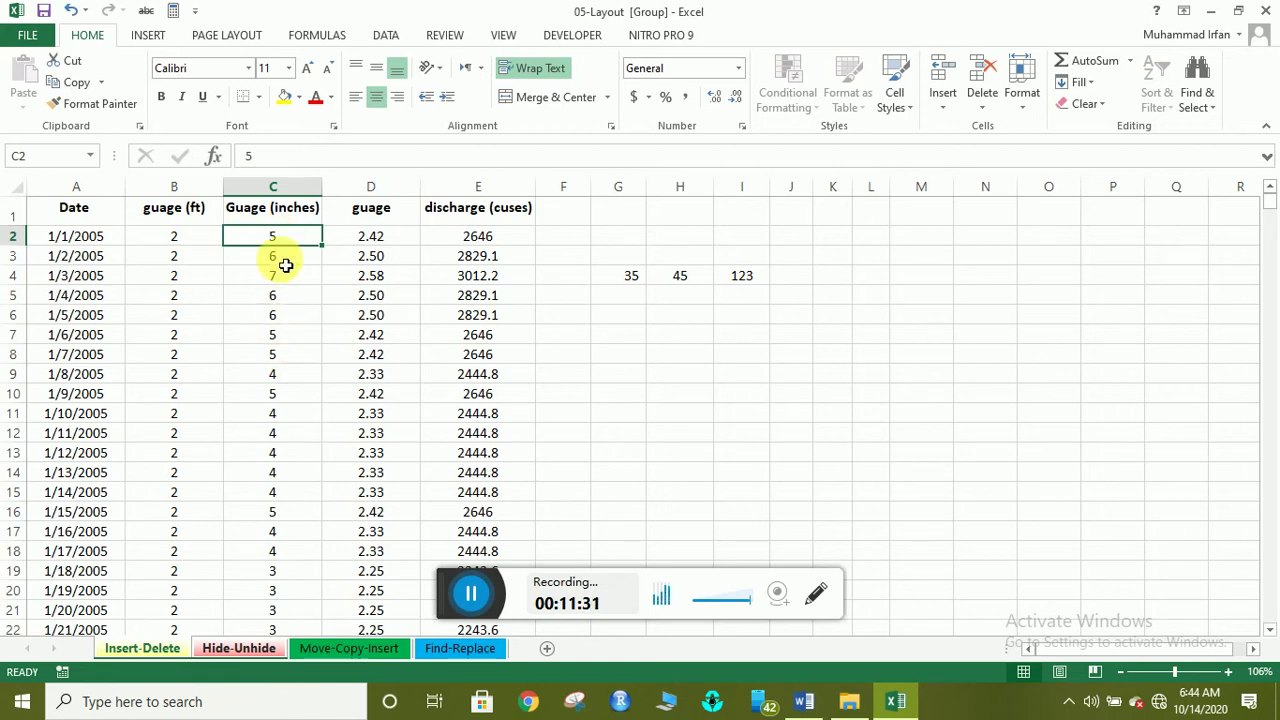
pyautogui.doubleClick(284, 243)
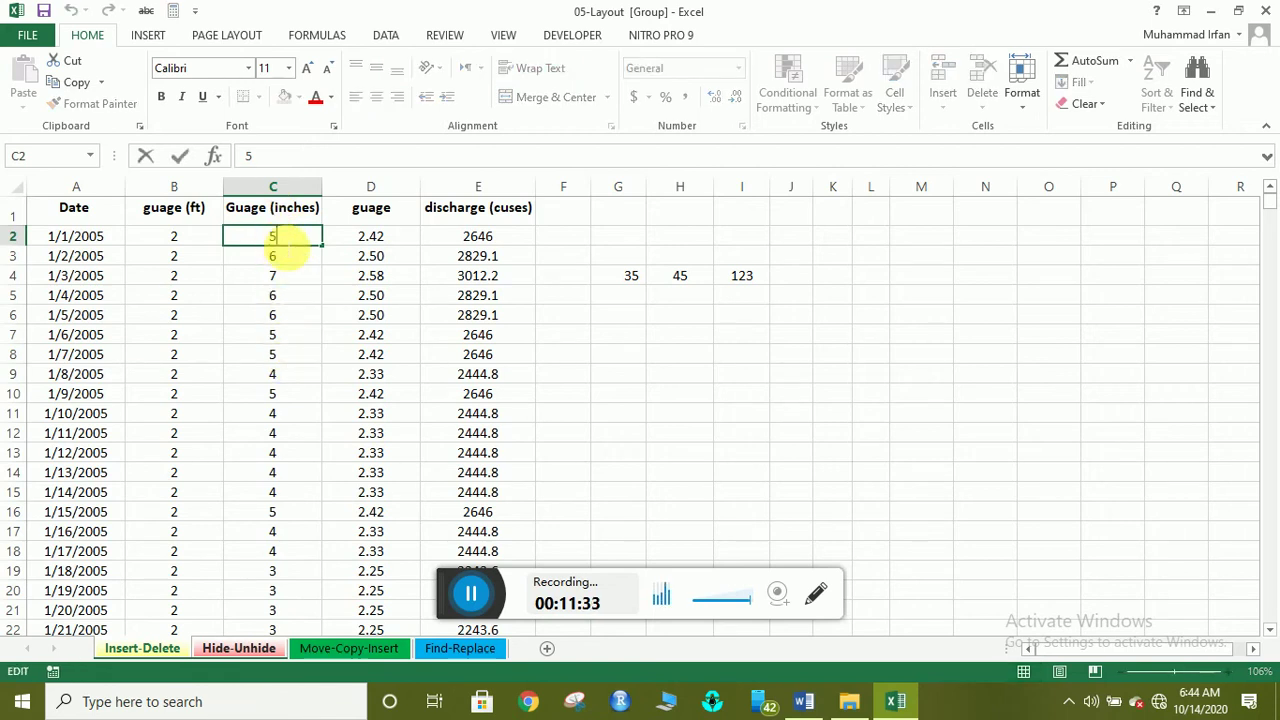
pyautogui.write('.')
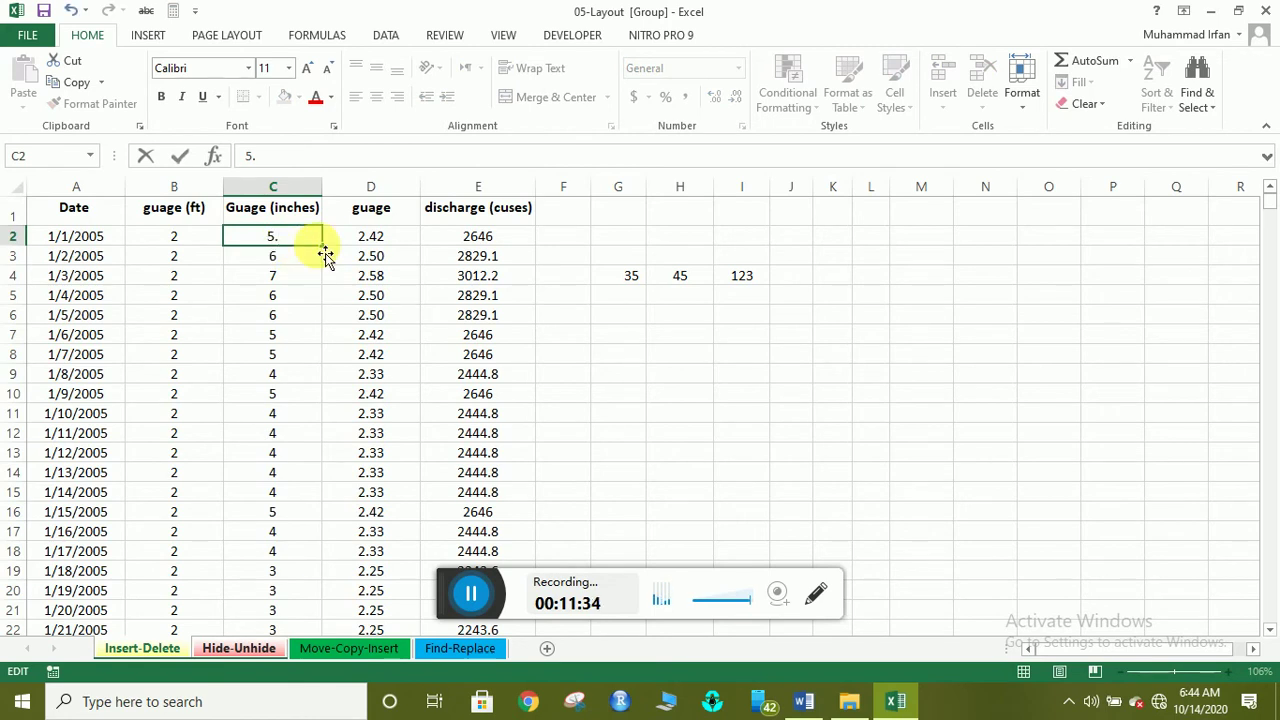
pyautogui.write('5')
pyautogui.click(293, 279)
pyautogui.click(288, 342)
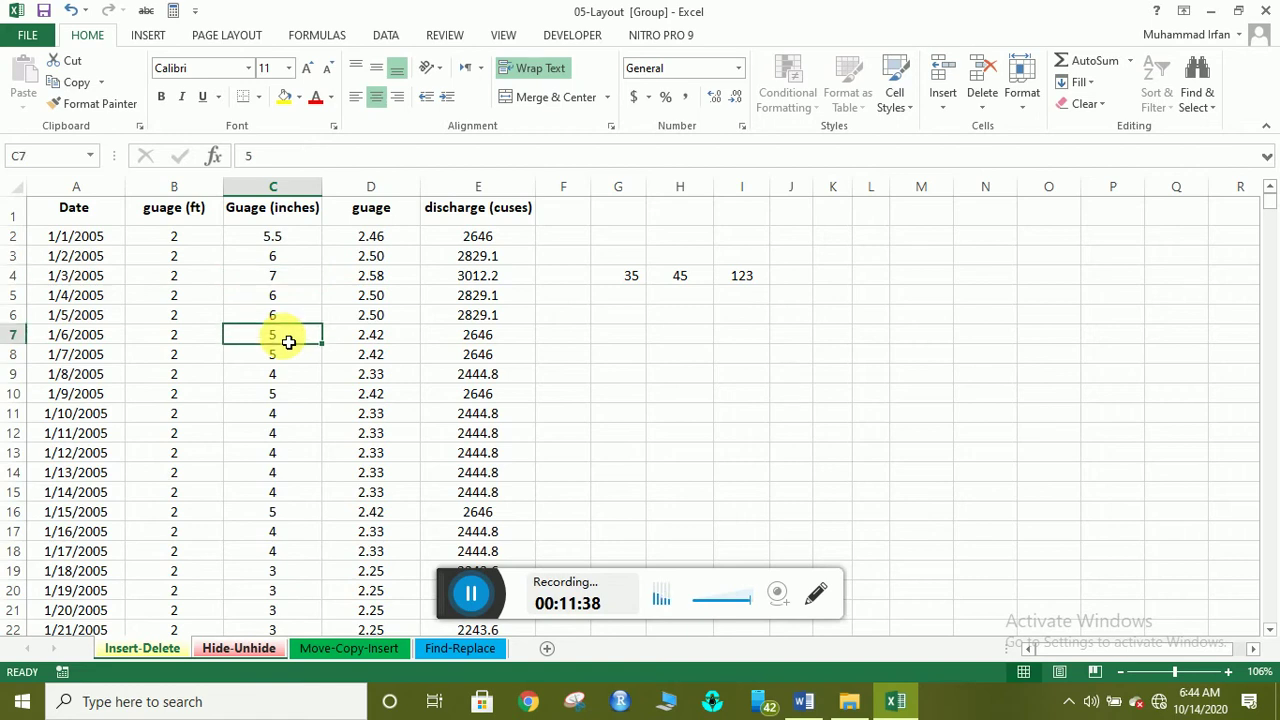
pyautogui.doubleClick(288, 342)
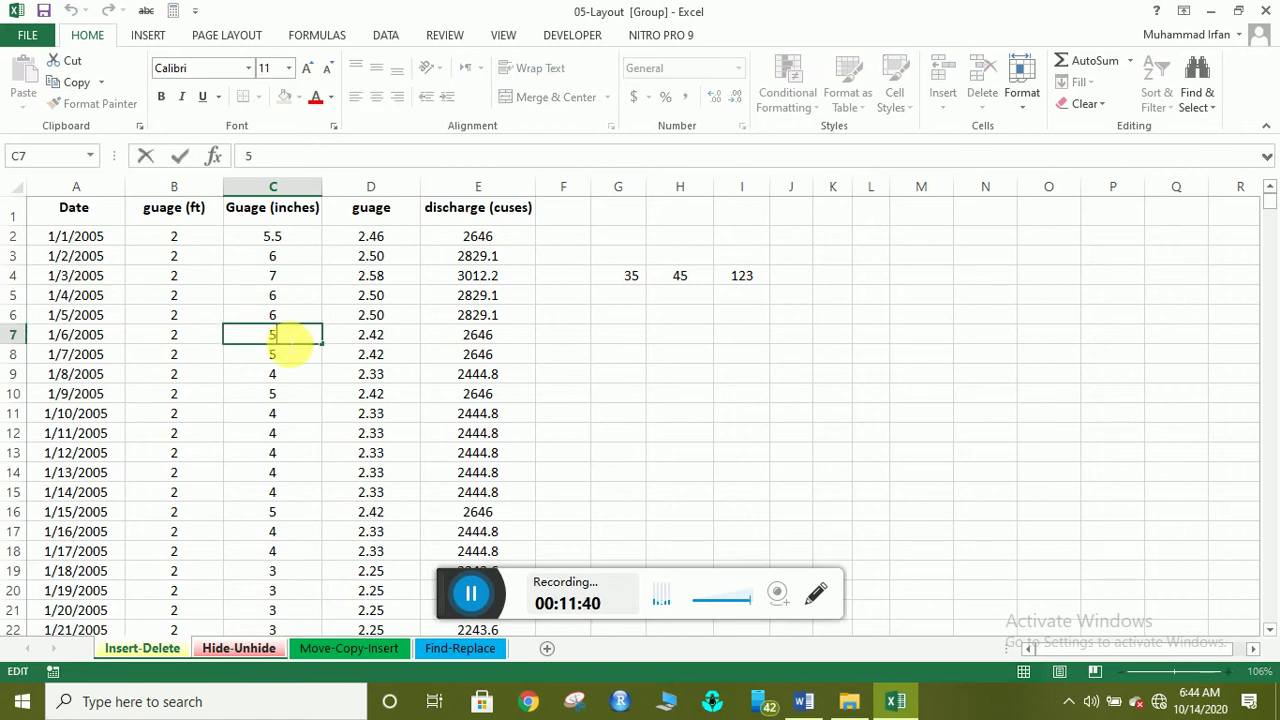
pyautogui.write('.5')
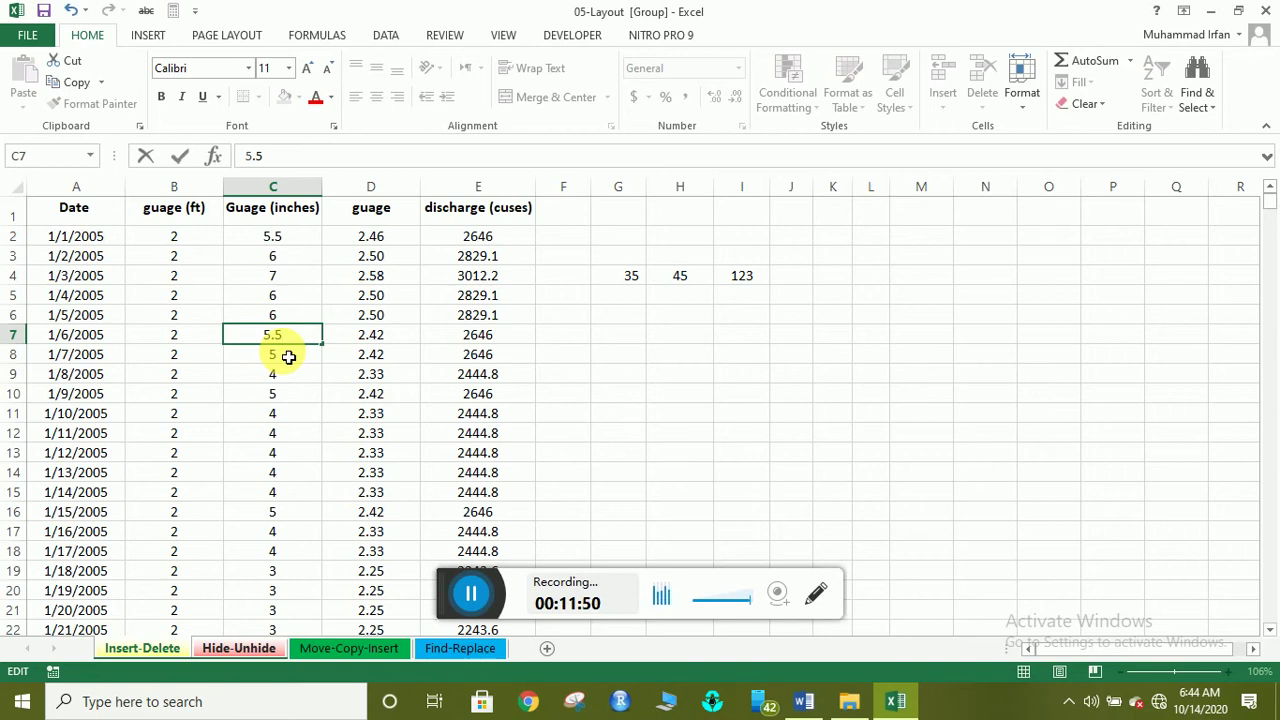
pyautogui.press('BackSpace')
pyautogui.press('BackSpace')
pyautogui.click(280, 352)
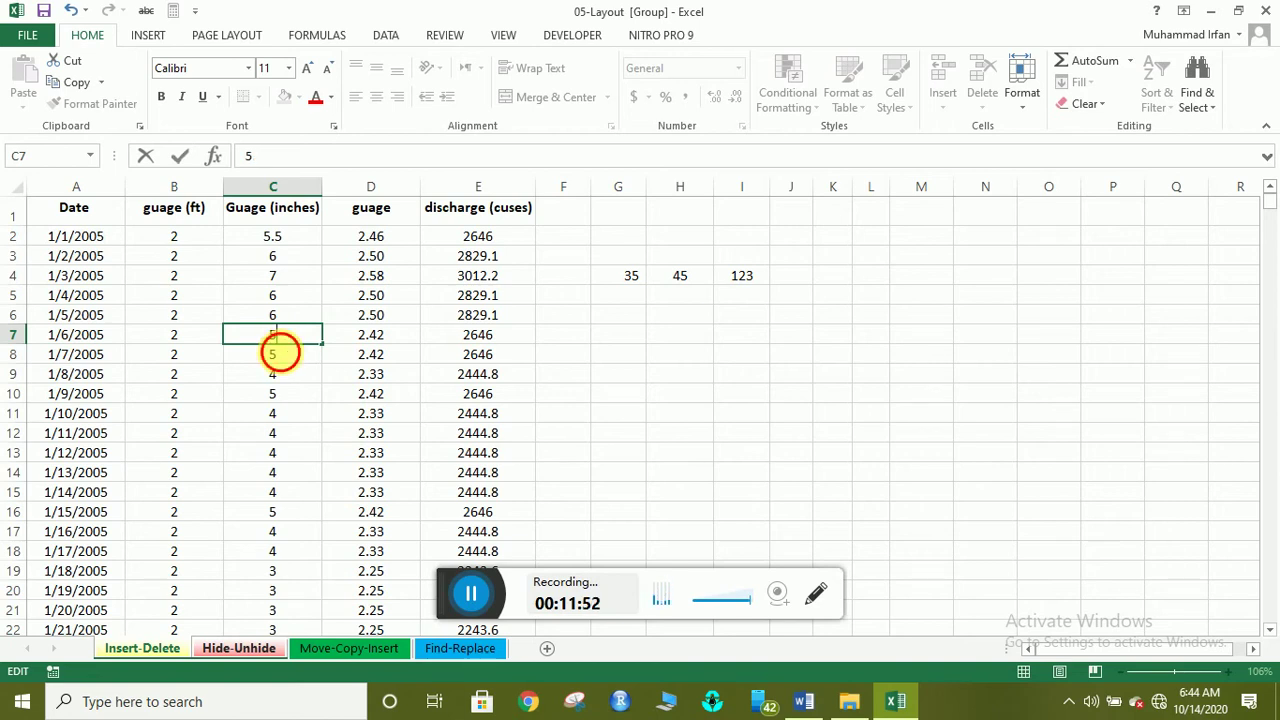
# Change C2 back to 5 and select the Guage (inches) column
pyautogui.doubleClick(295, 237)
pyautogui.press('BackSpace')
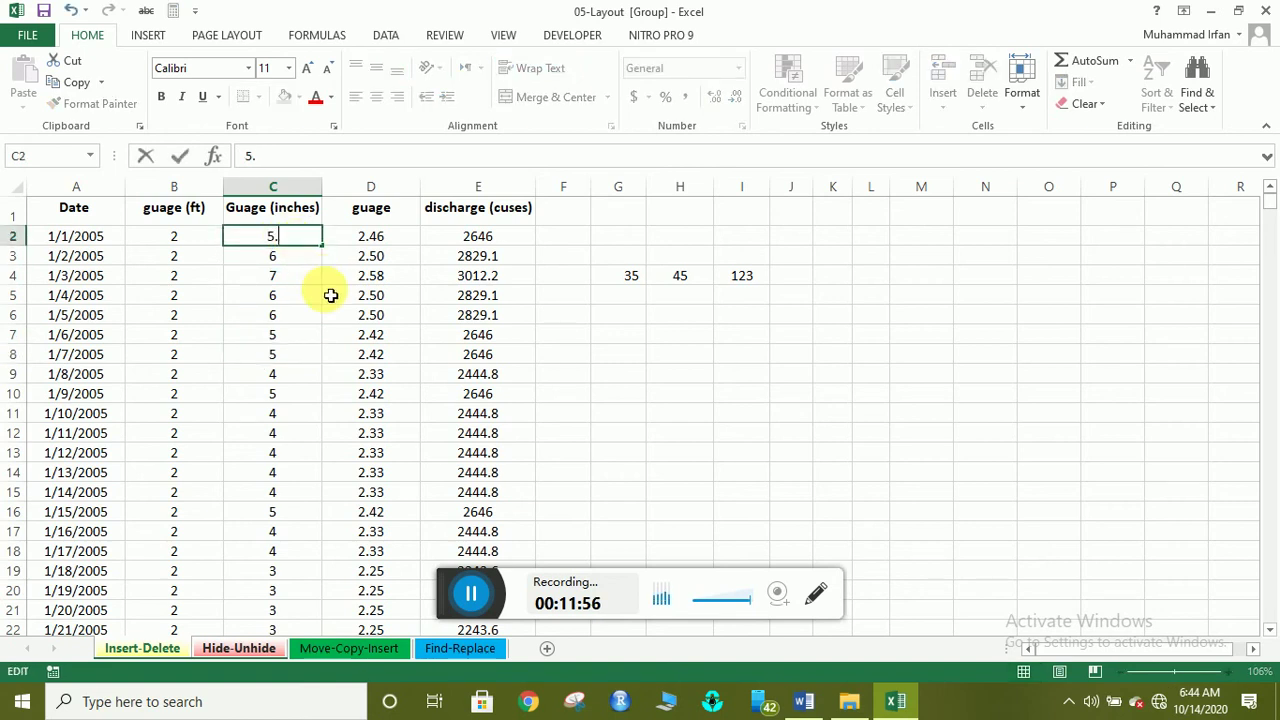
pyautogui.press('BackSpace')
pyautogui.click(277, 293)
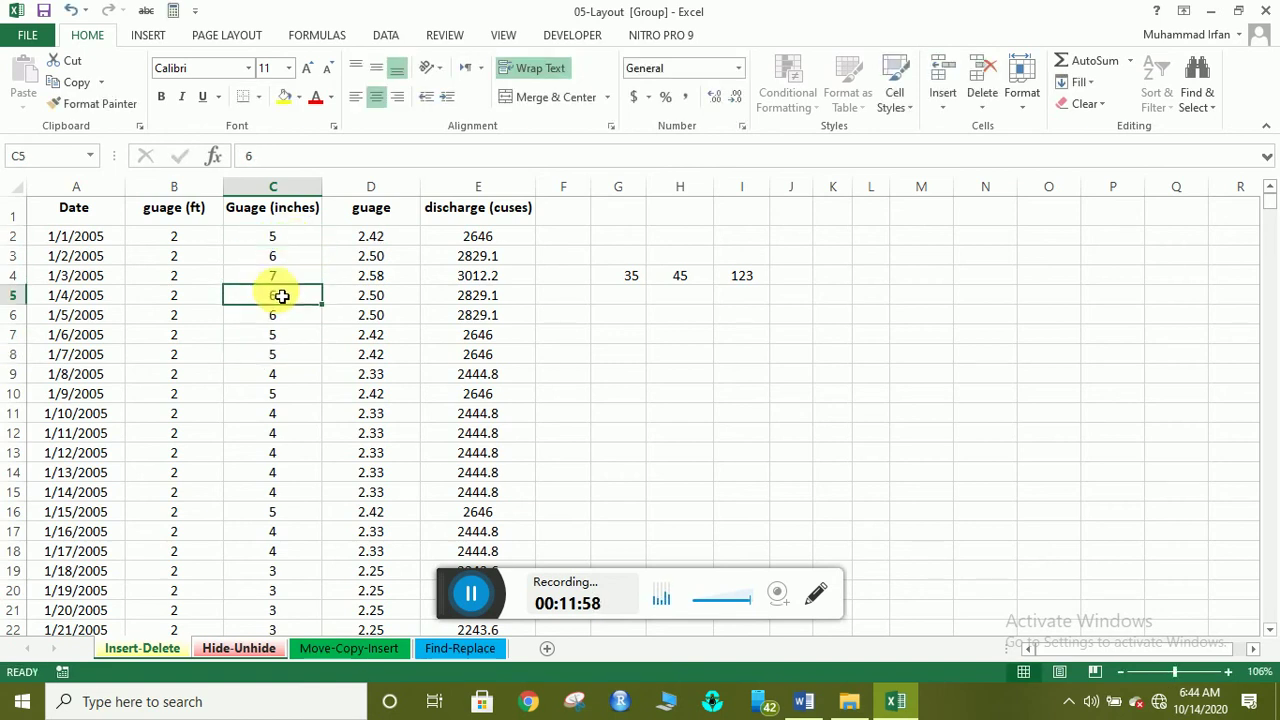
pyautogui.click(268, 190)
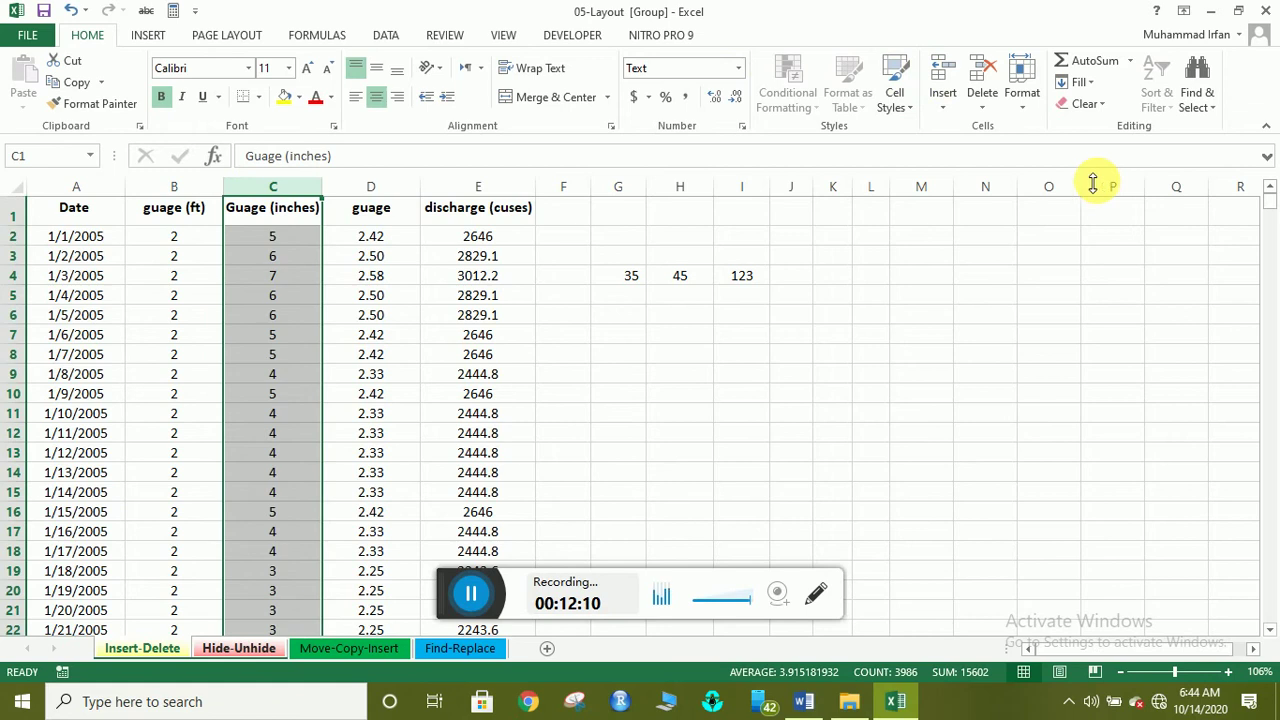
# Replace All 5 with 5.5 in column C, giving 1049 replacements
pyautogui.click(1204, 107)
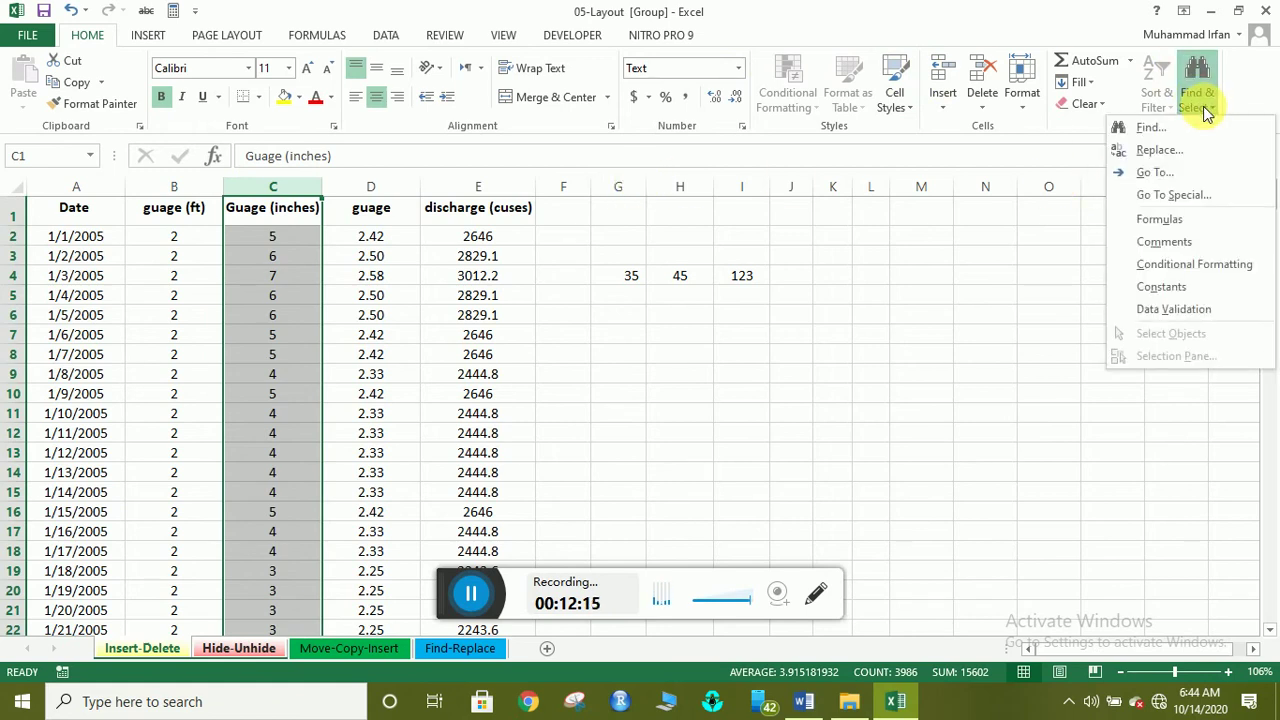
pyautogui.click(1150, 128)
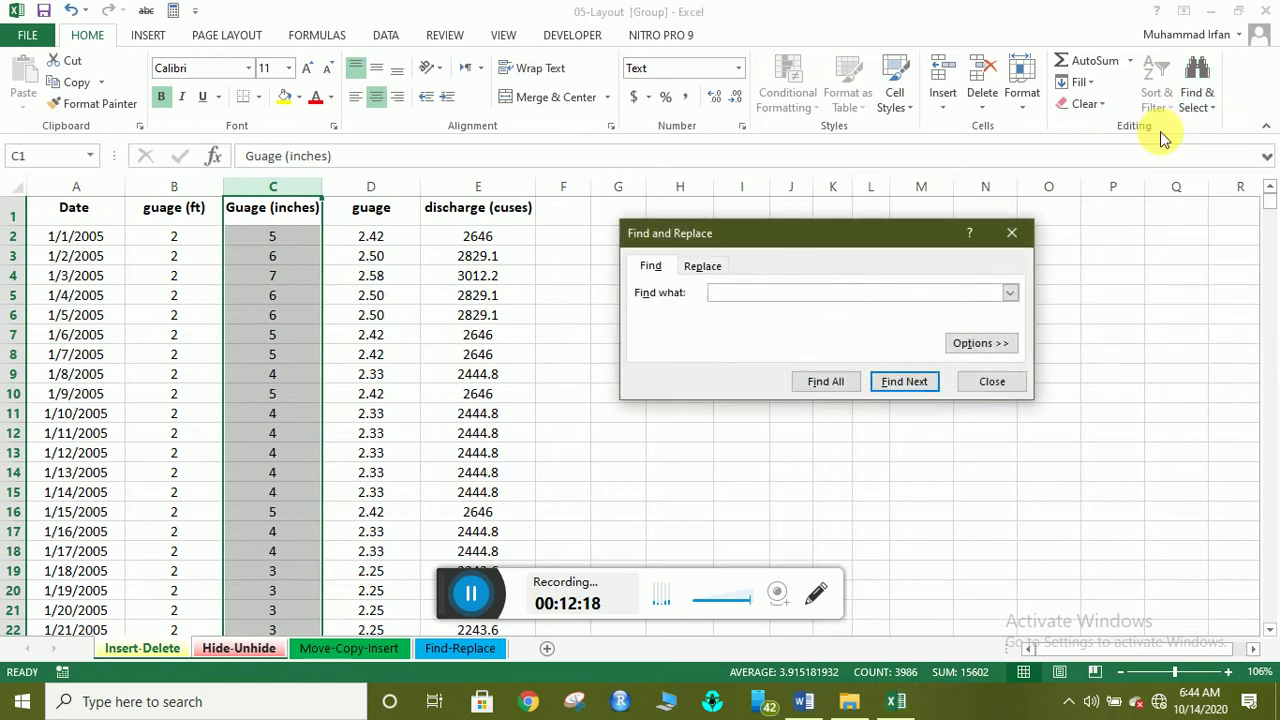
pyautogui.click(726, 297)
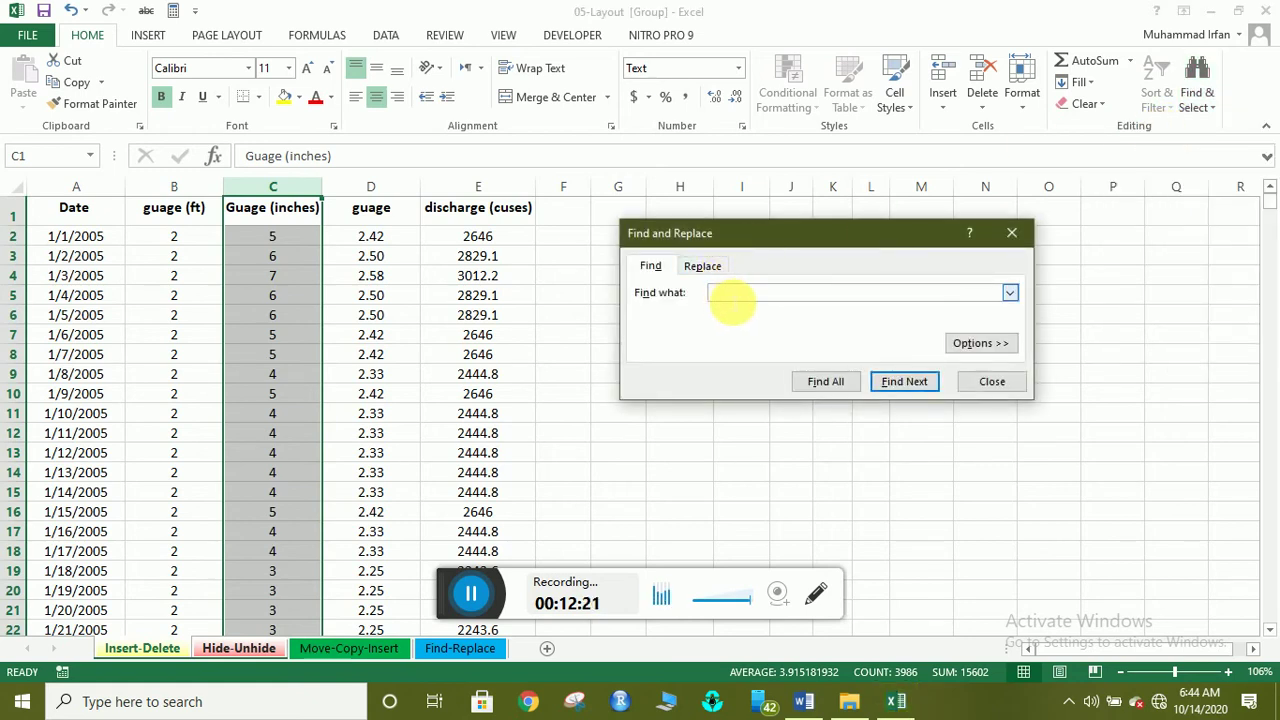
pyautogui.write('5')
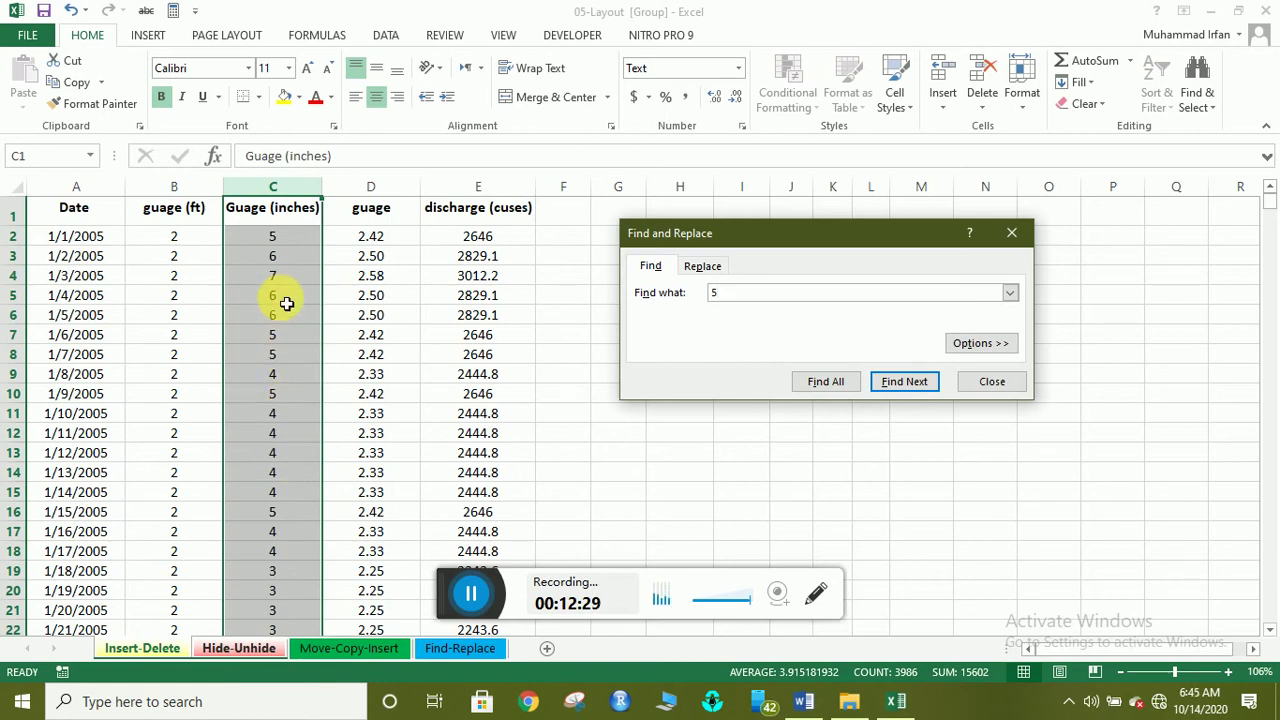
pyautogui.click(704, 268)
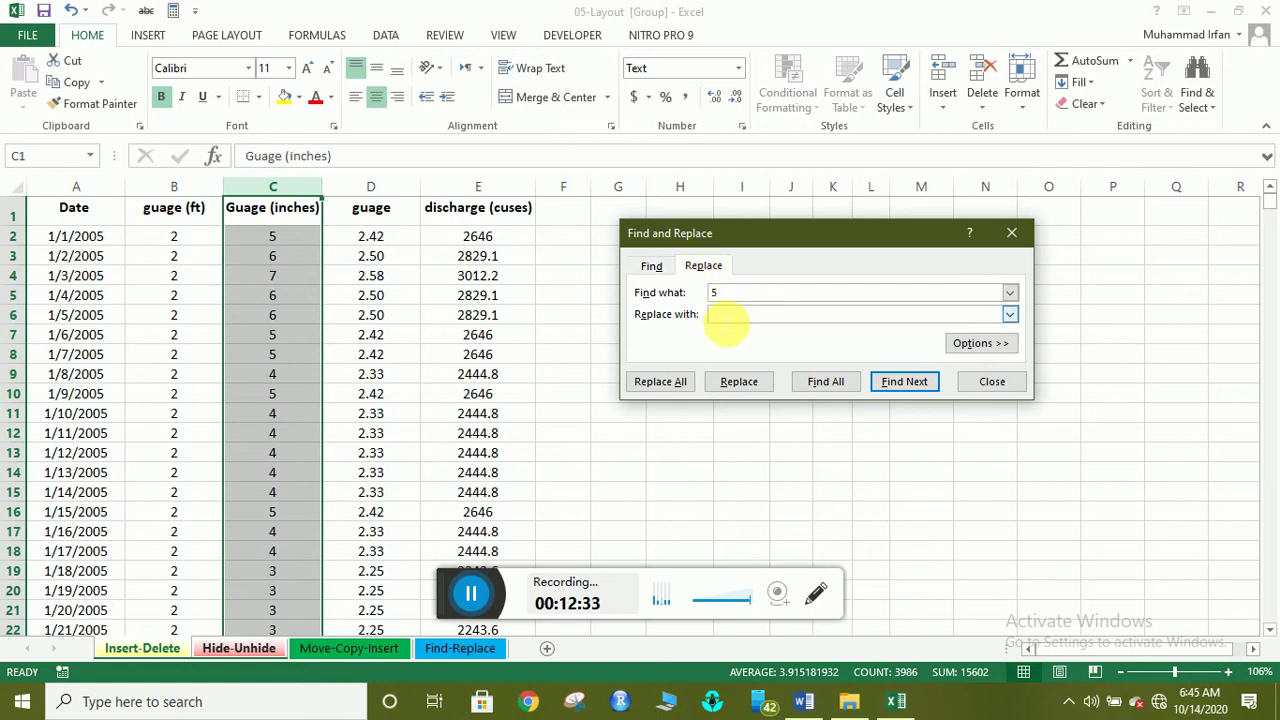
pyautogui.write('5.5')
pyautogui.click(674, 382)
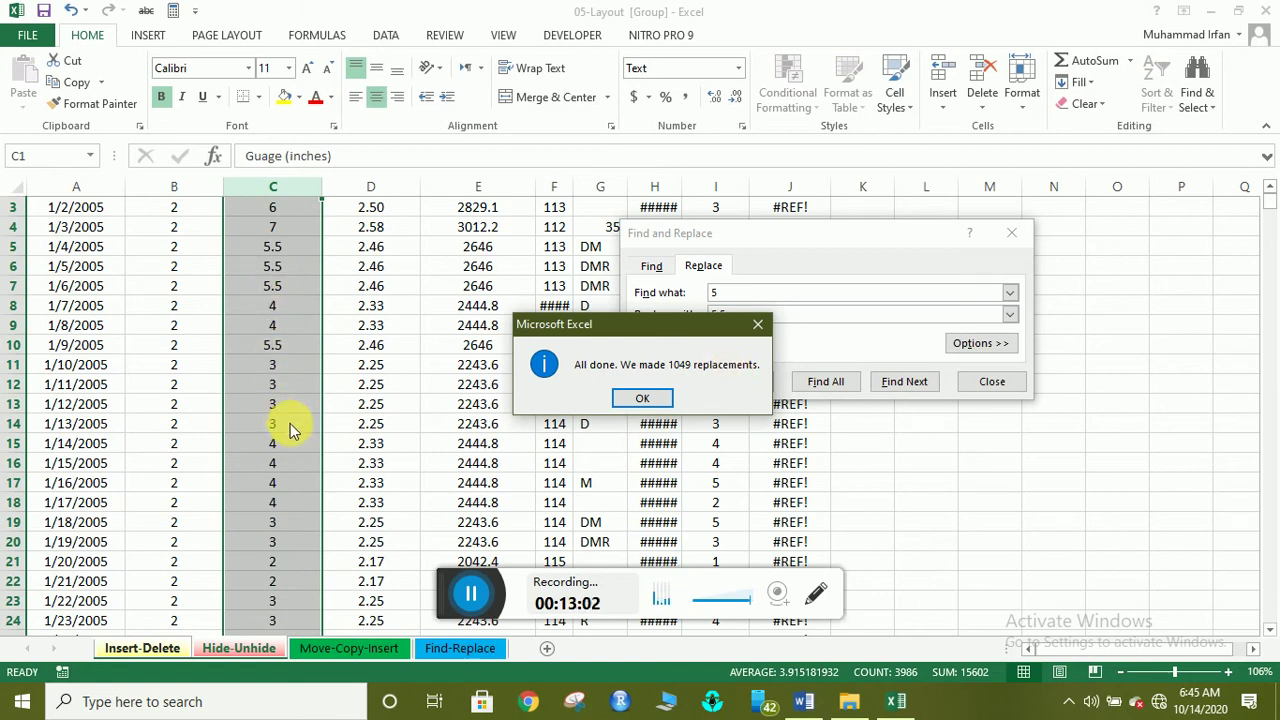
pyautogui.click(644, 399)
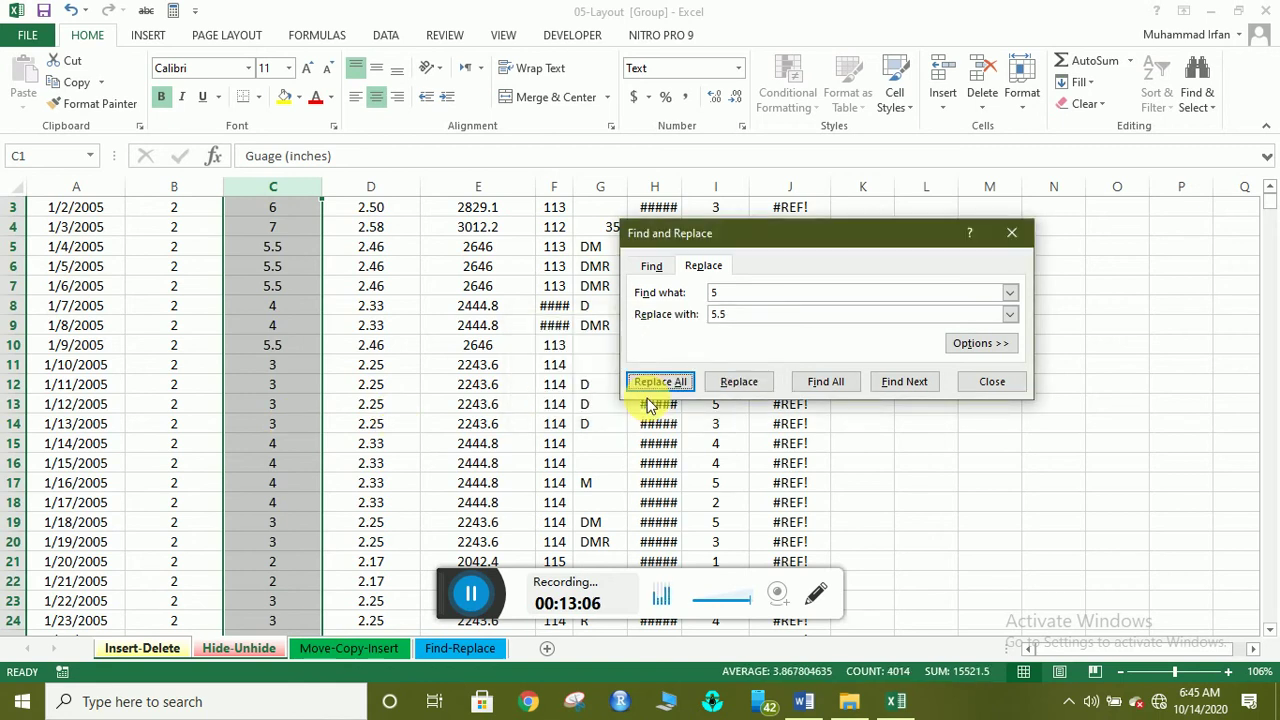
pyautogui.click(989, 381)
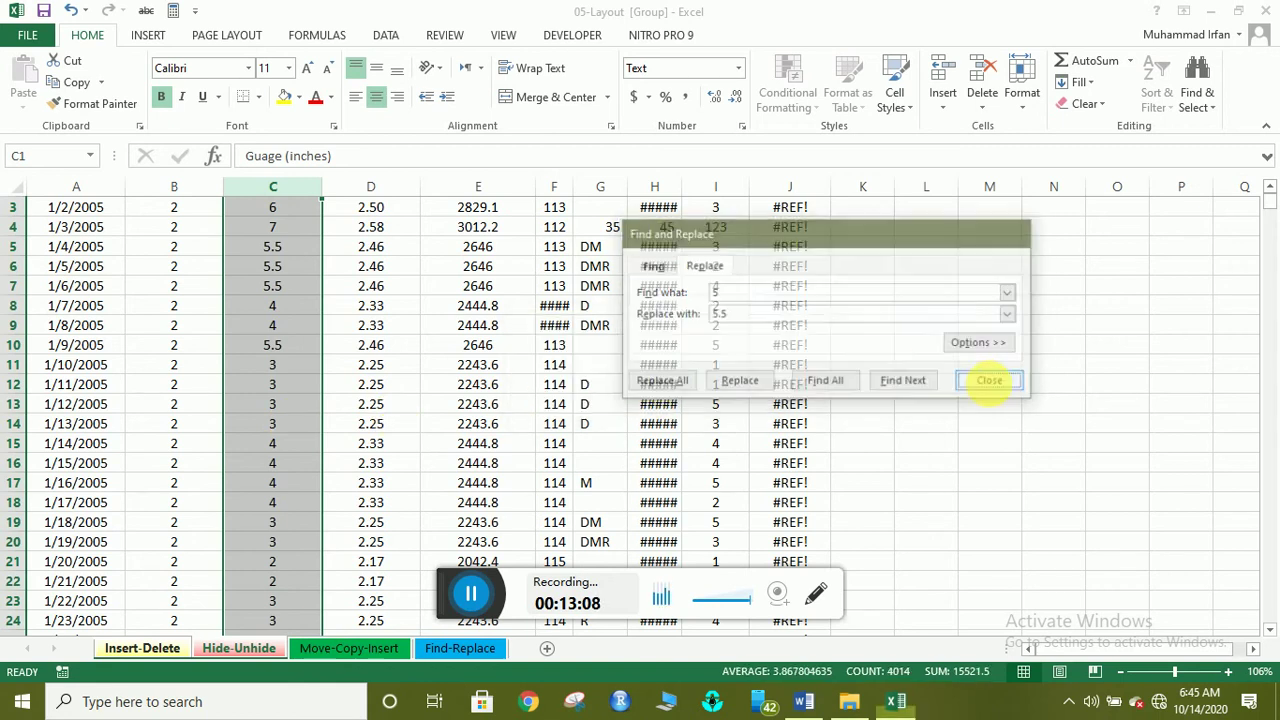
# Review the replaced column C values, now 5.5 with gauge 2.46
pyautogui.click(270, 230)
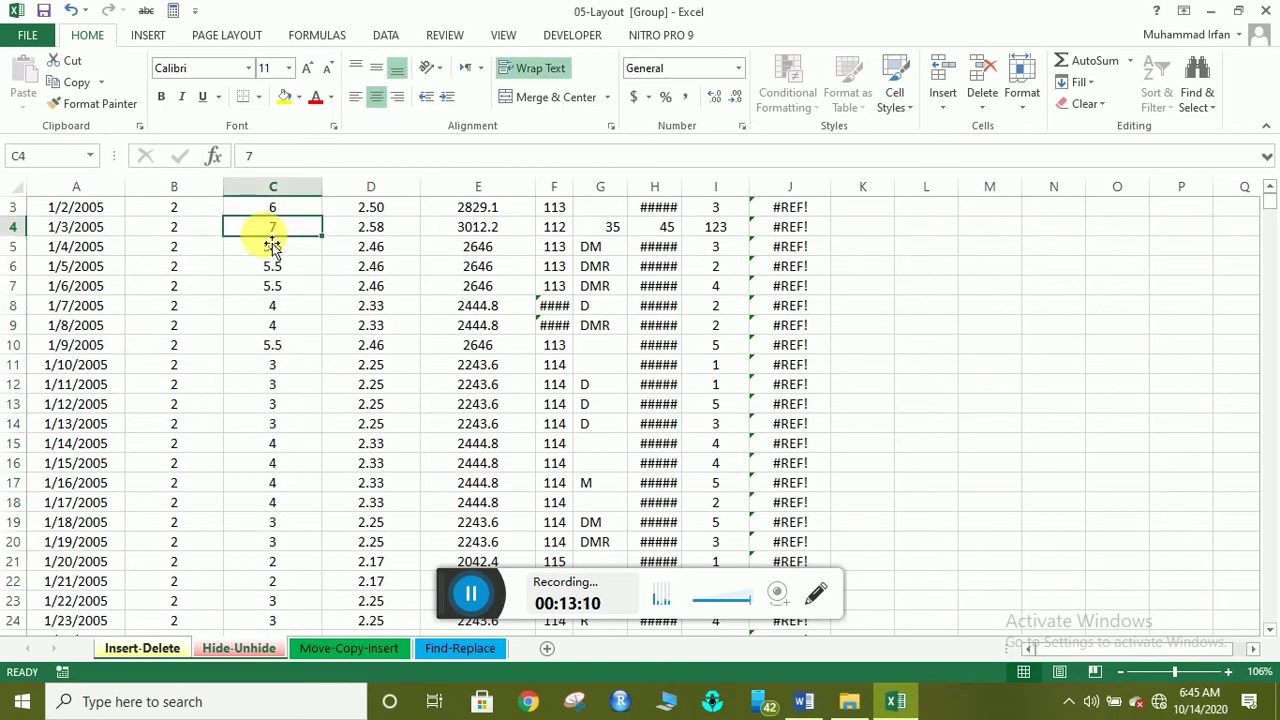
pyautogui.press('Up')
pyautogui.press('Up')
pyautogui.press('Up')
pyautogui.press('Down')
pyautogui.press('Down')
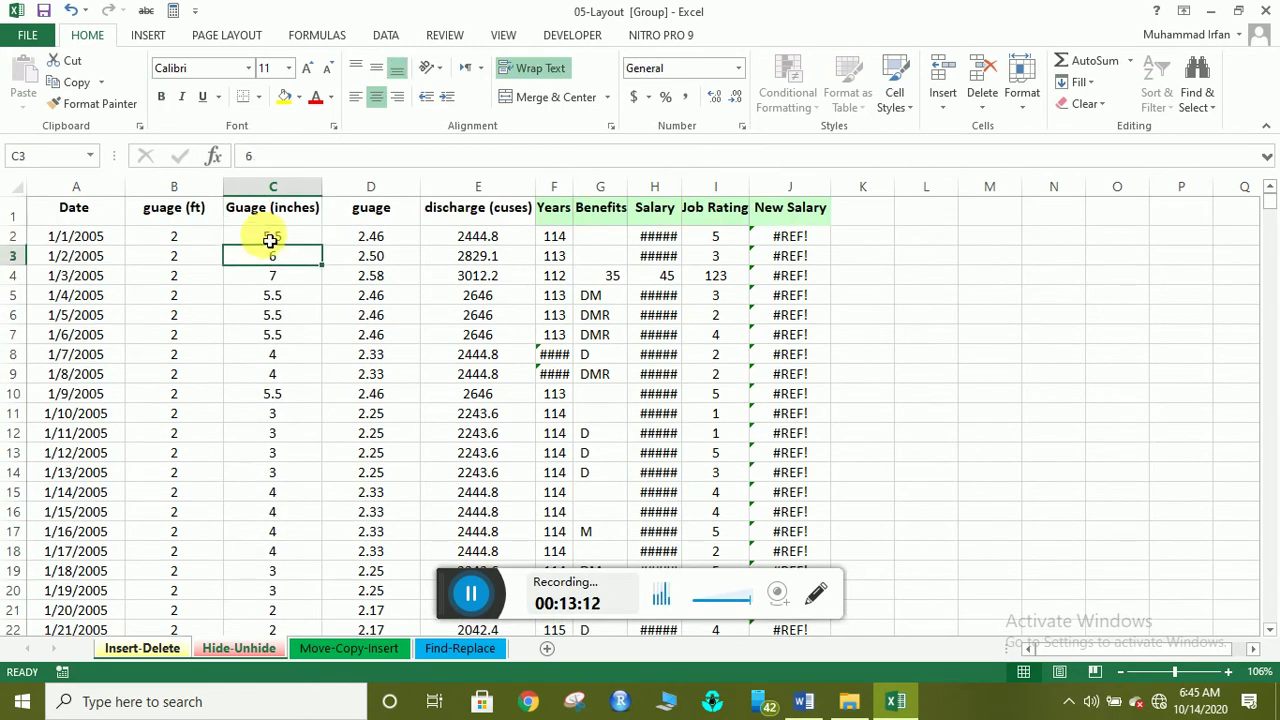
pyautogui.press('Down')
pyautogui.press('Down')
pyautogui.press('Down')
pyautogui.press('Down')
pyautogui.press('Down')
pyautogui.press('Down')
pyautogui.press('Down')
pyautogui.press('Down')
pyautogui.press('Down')
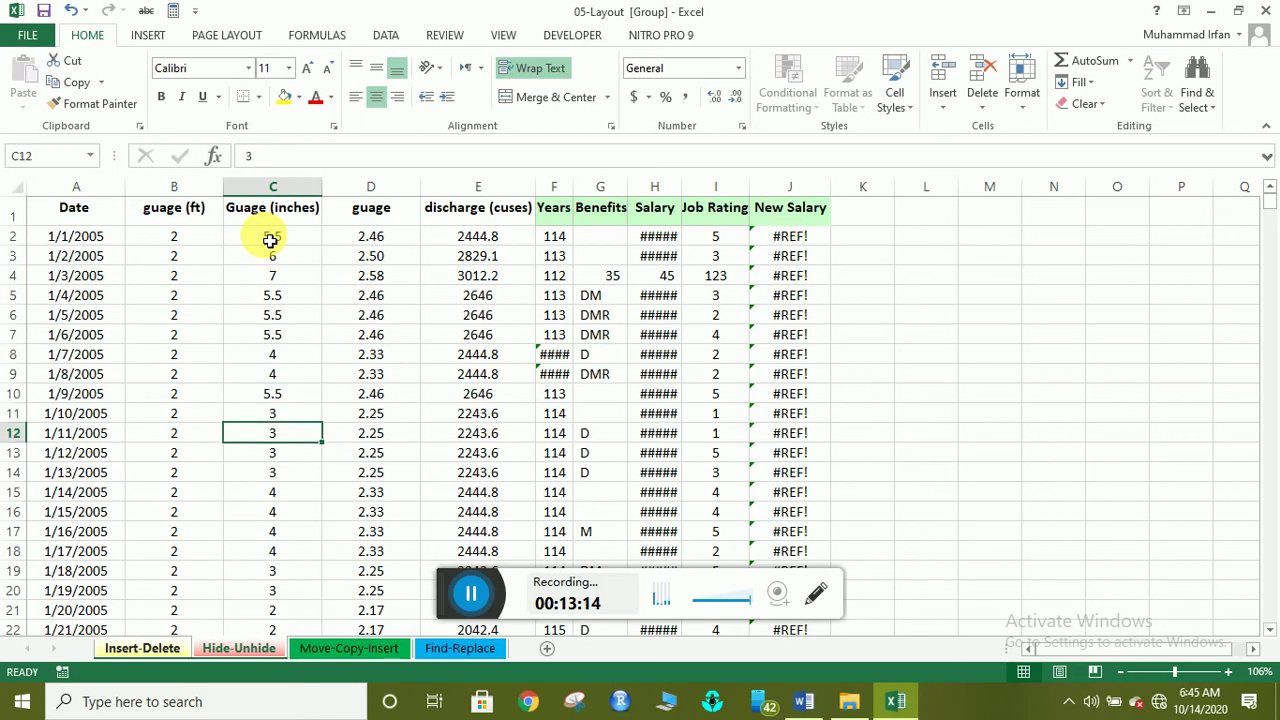
pyautogui.press('Down')
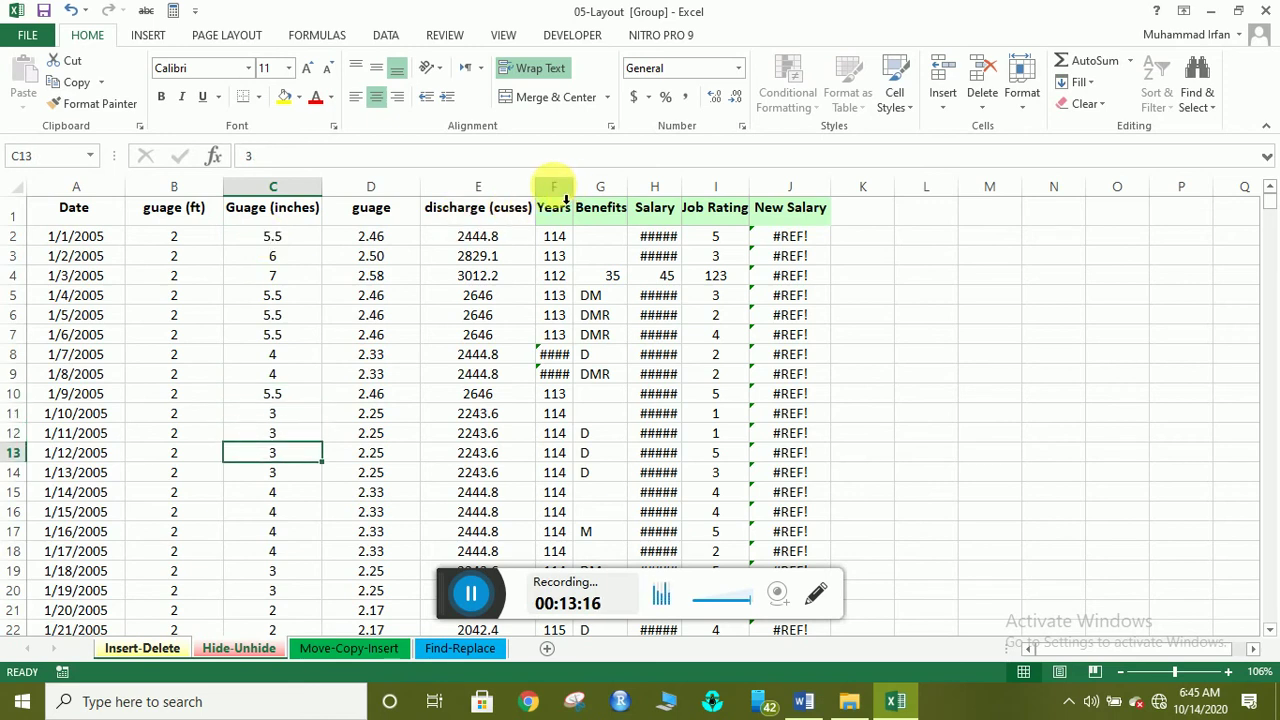
# Delete columns F–J (Years, Benefits, Salary, Job Rating, New Salary) and select column C
pyautogui.moveTo(556, 186); pyautogui.dragTo(780, 183)
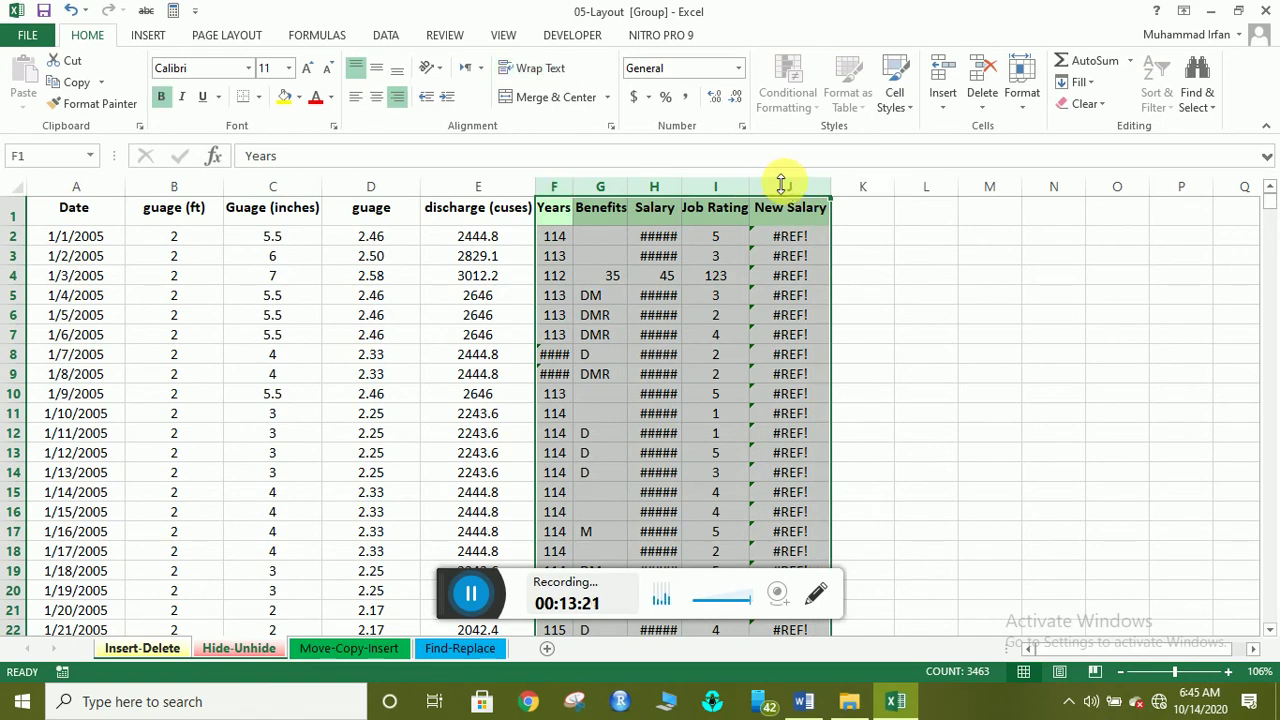
pyautogui.rightClick(765, 188)
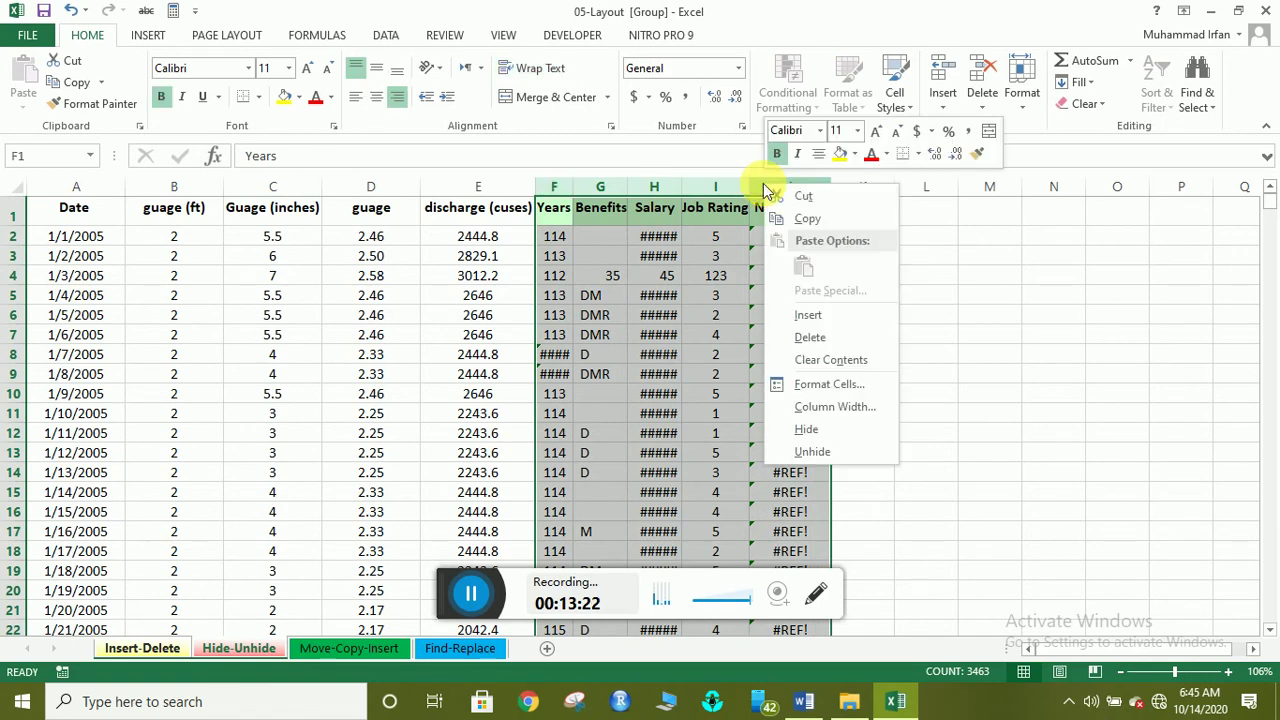
pyautogui.click(806, 337)
pyautogui.click(318, 257)
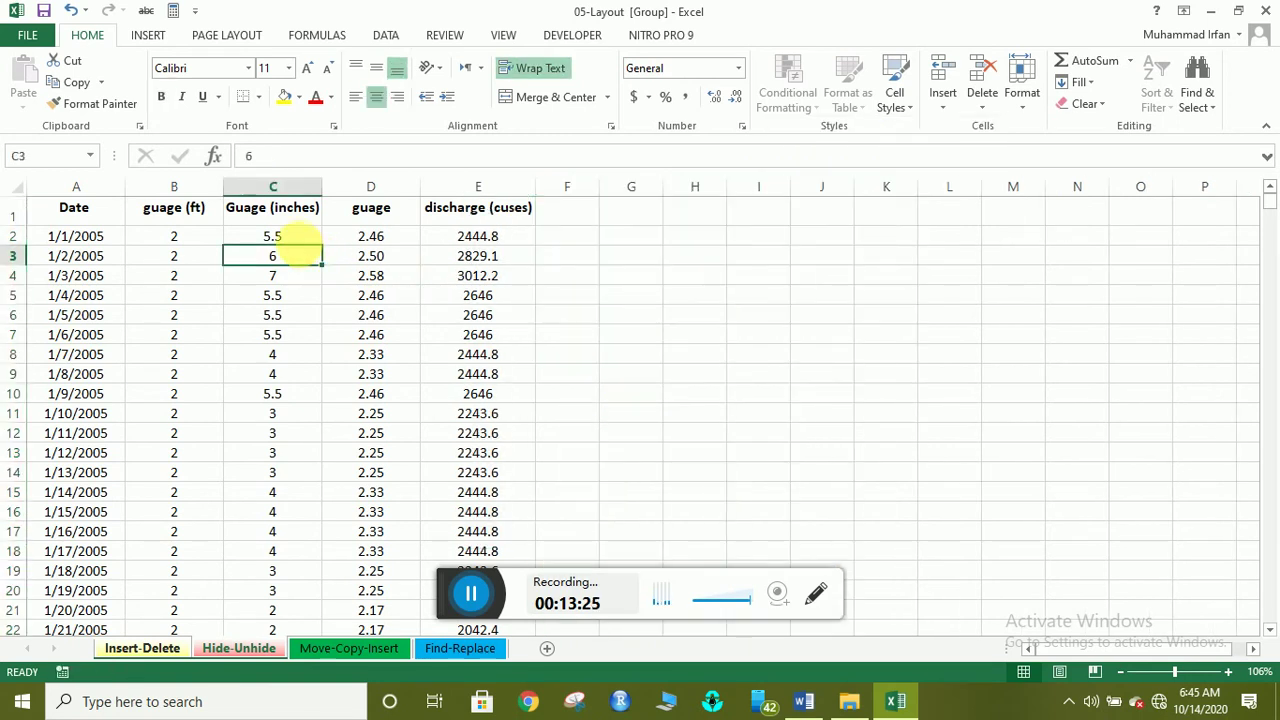
pyautogui.click(286, 190)
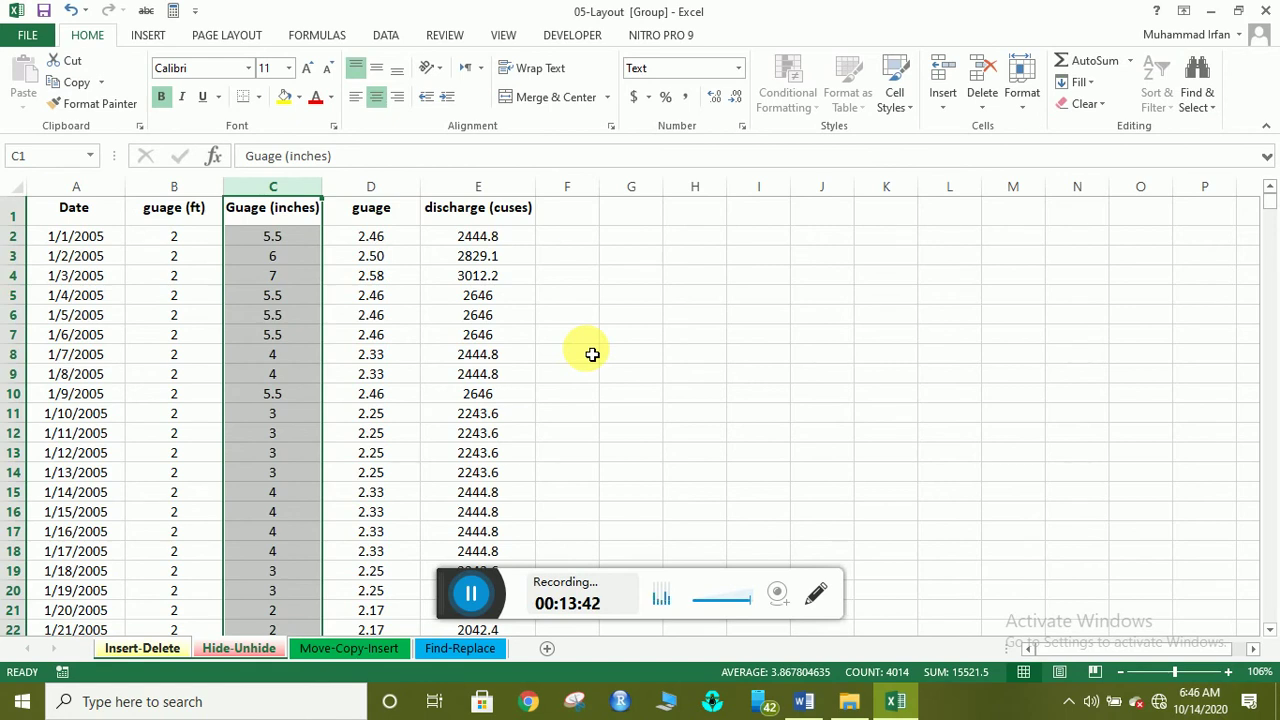
# Replace All 5.5 with 5 in the Guage (inches) column, restoring gauge 2.42
pyautogui.hotkey('ctrl', 'f')
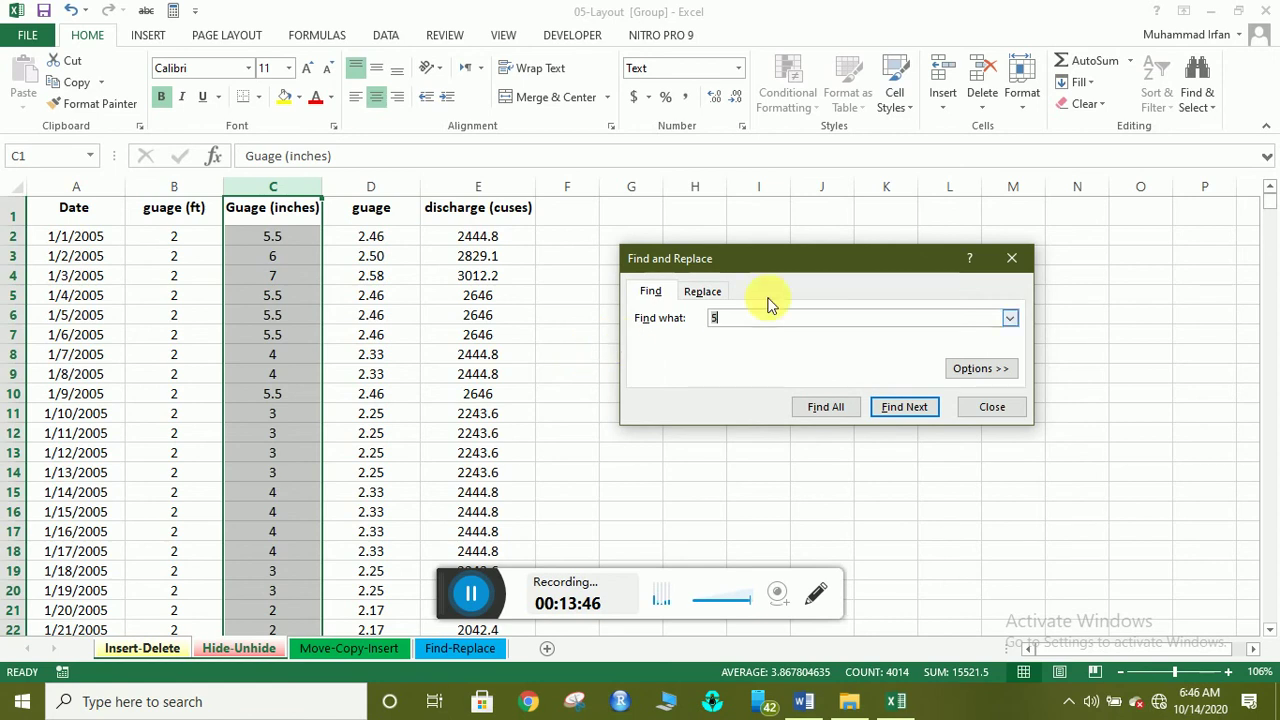
pyautogui.click(728, 317)
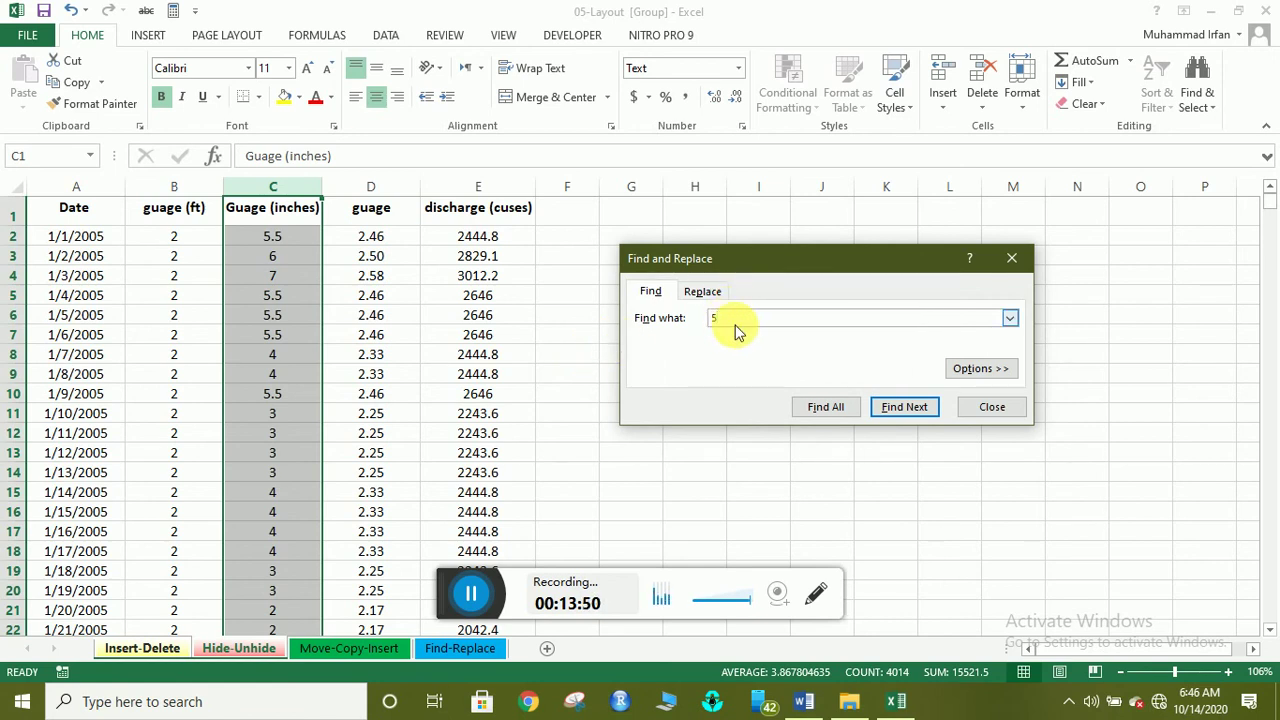
pyautogui.write('.5')
pyautogui.click(703, 291)
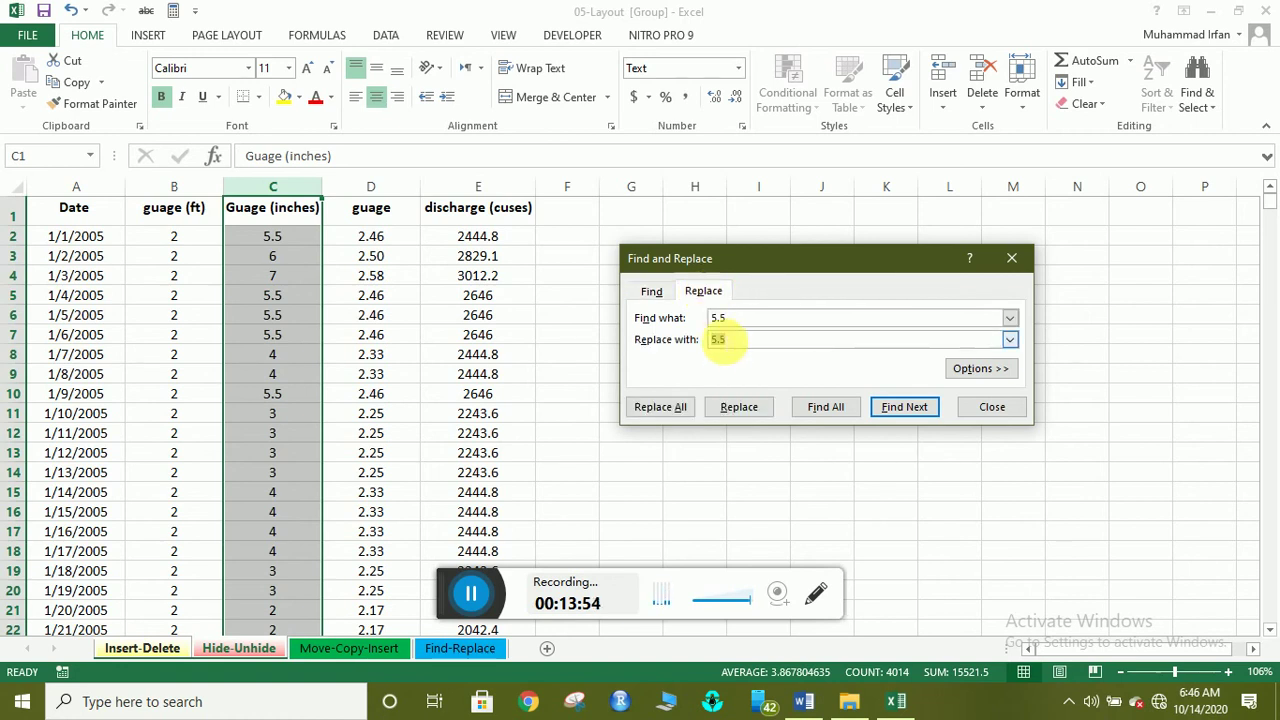
pyautogui.click(737, 349)
pyautogui.press('BackSpace')
pyautogui.press('BackSpace')
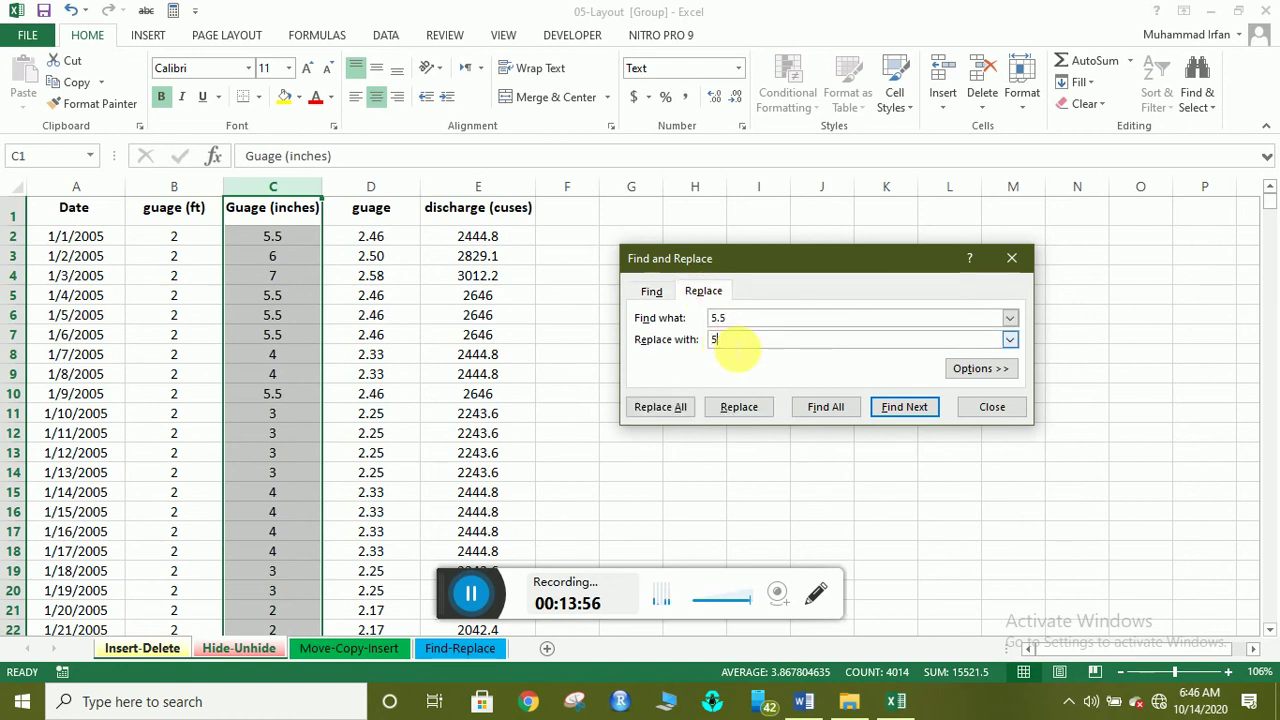
pyautogui.click(659, 409)
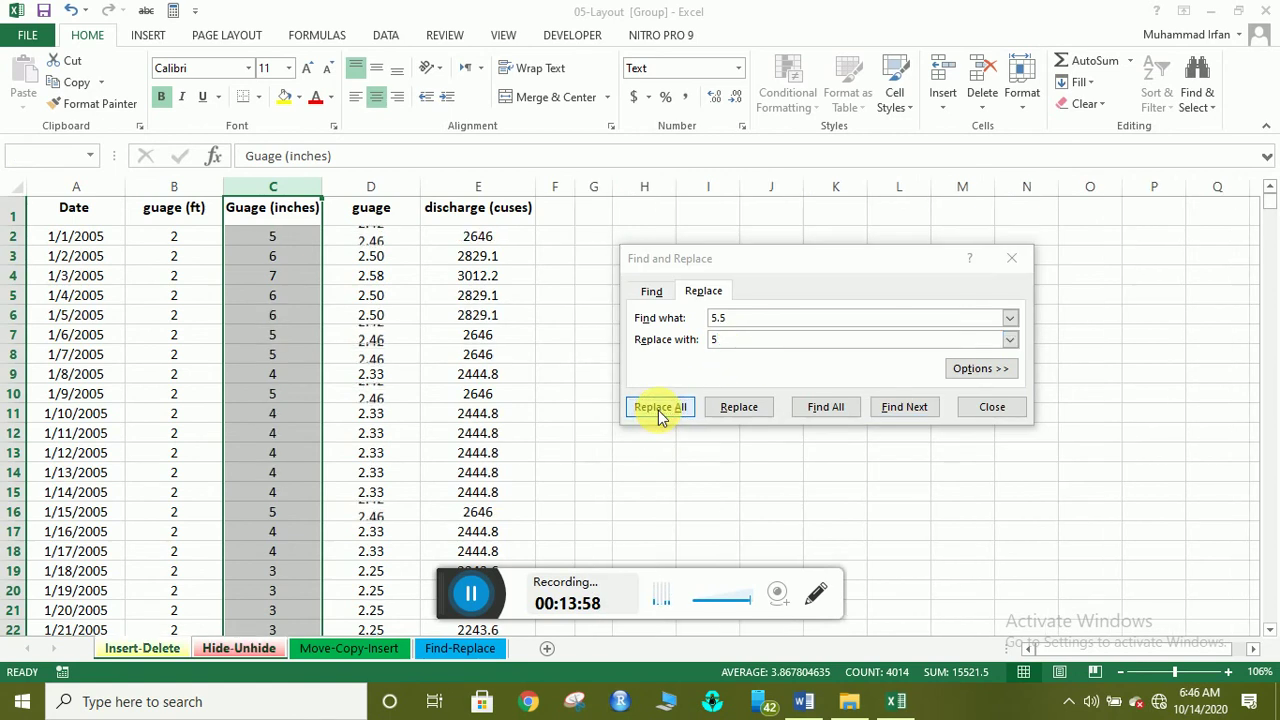
pyautogui.click(650, 398)
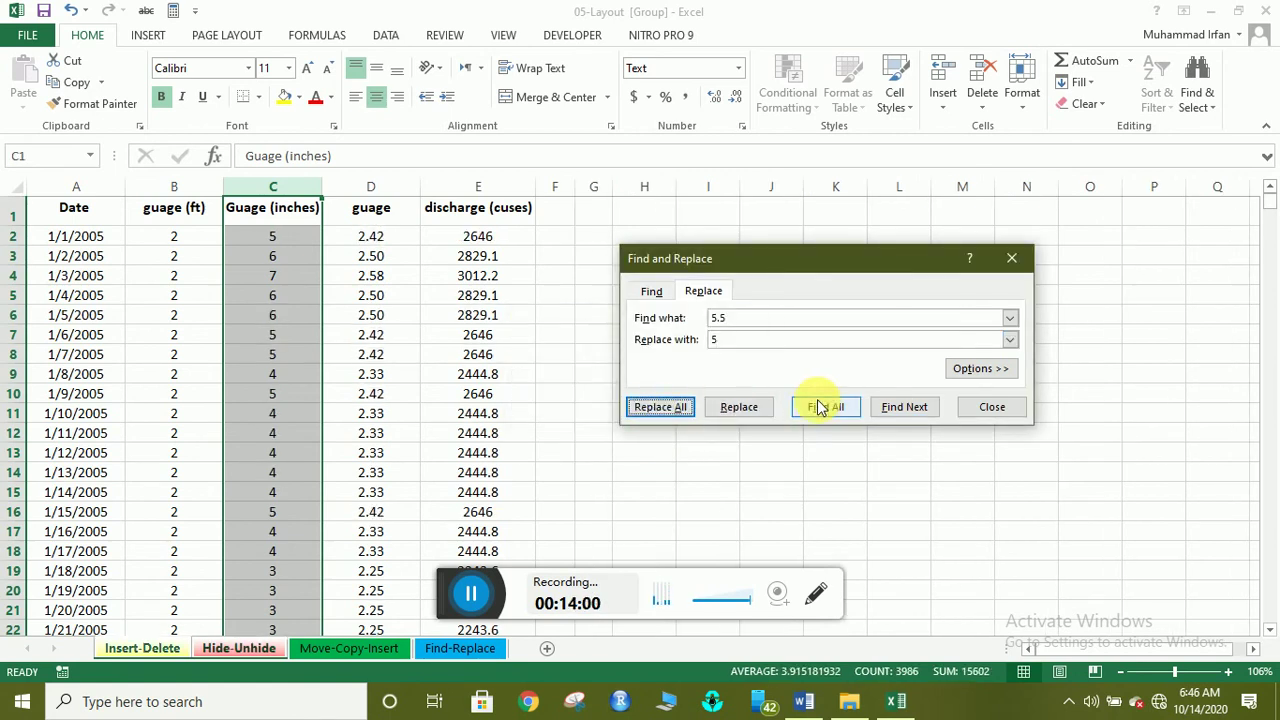
pyautogui.click(990, 408)
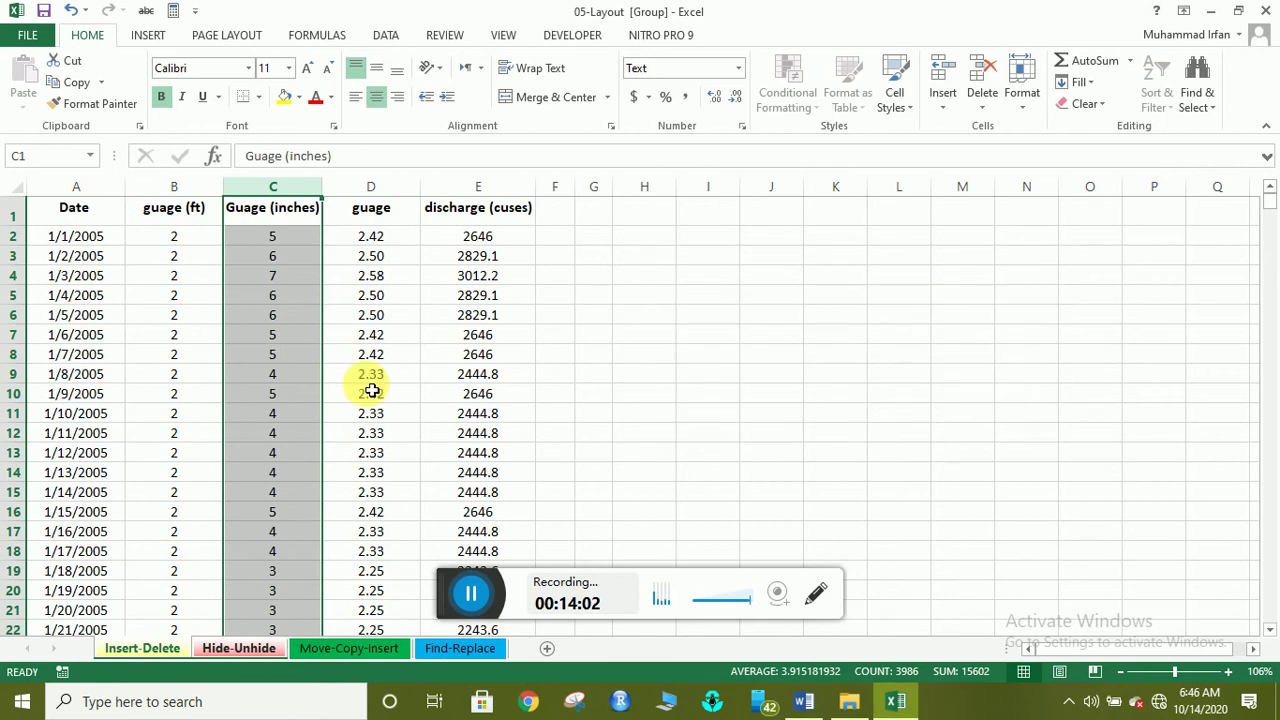
pyautogui.click(320, 339)
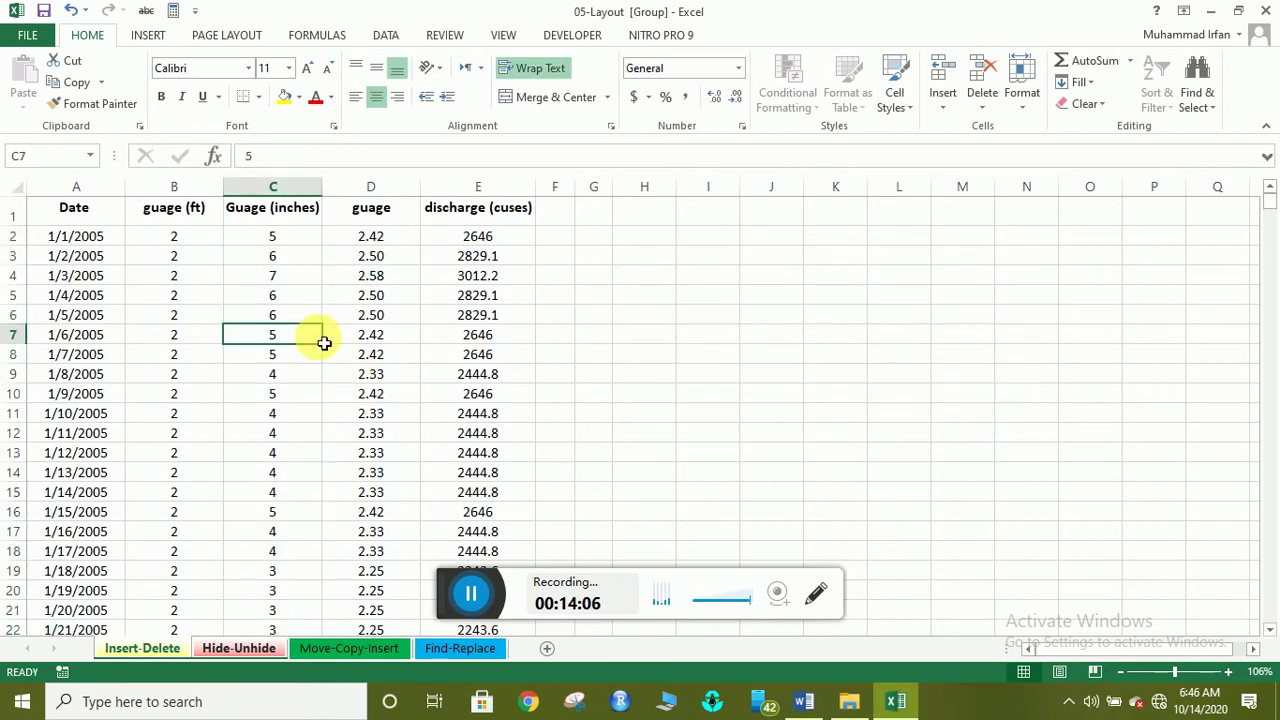
pyautogui.click(480, 188)
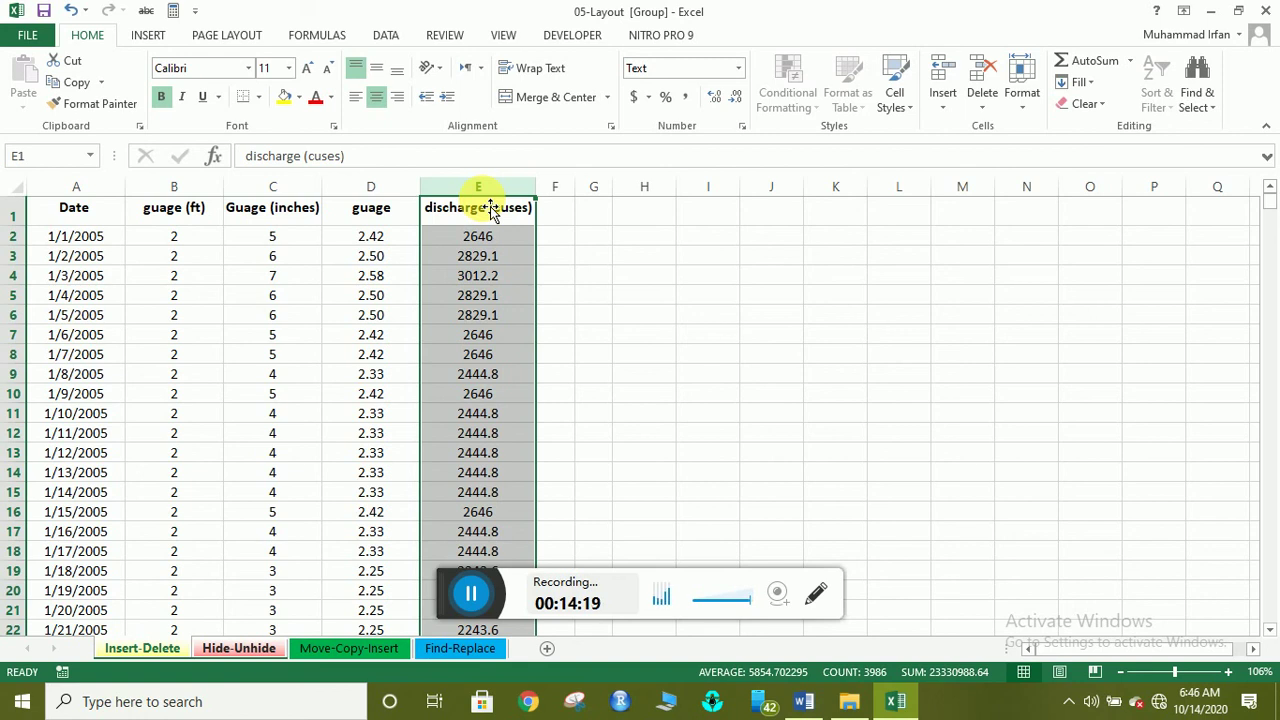
# Enter a first name in G4, lowercase in G5, the full name in G6–G8, and autofit column G
pyautogui.click(609, 286)
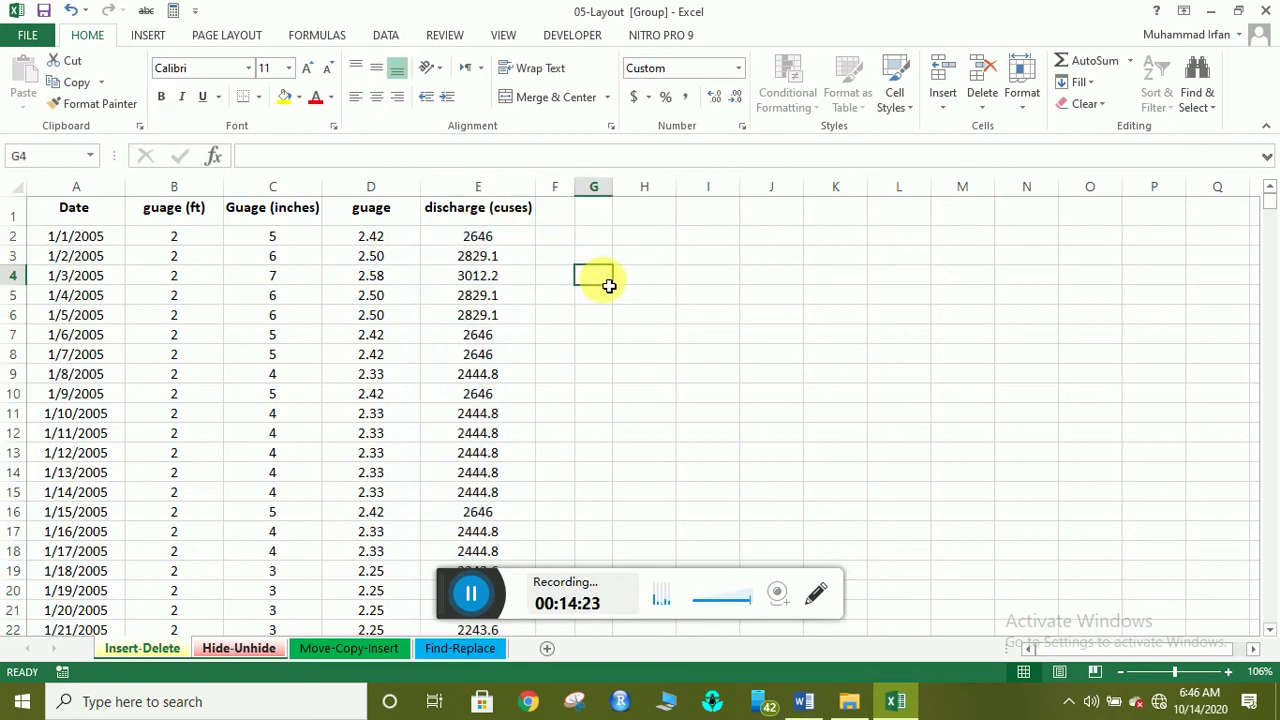
pyautogui.write('Irfan')
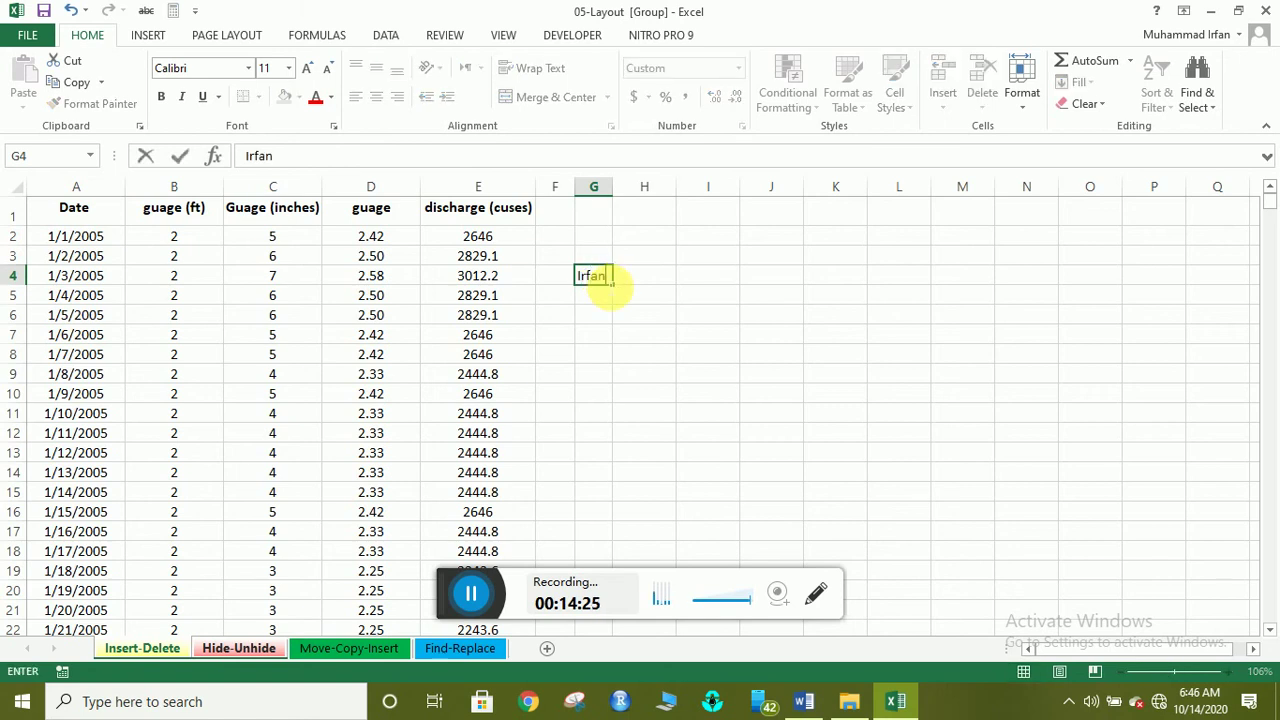
pyautogui.press('Return')
pyautogui.write('irfan')
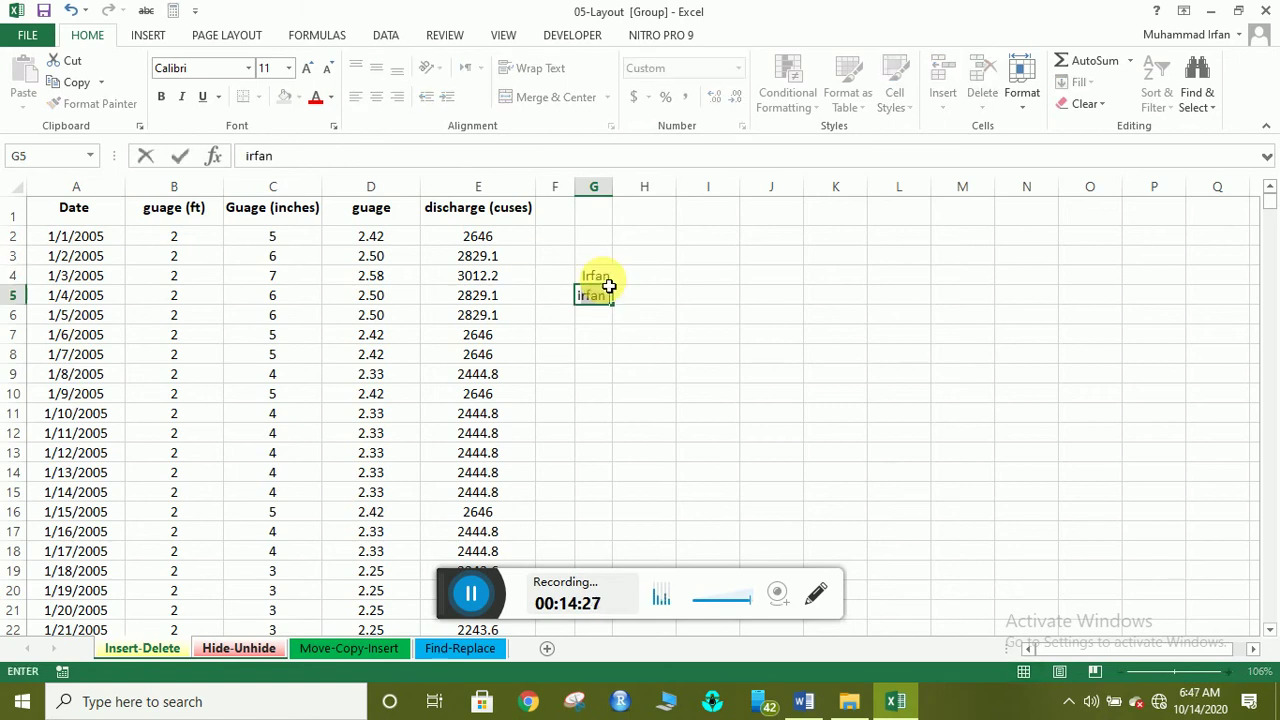
pyautogui.press('Return')
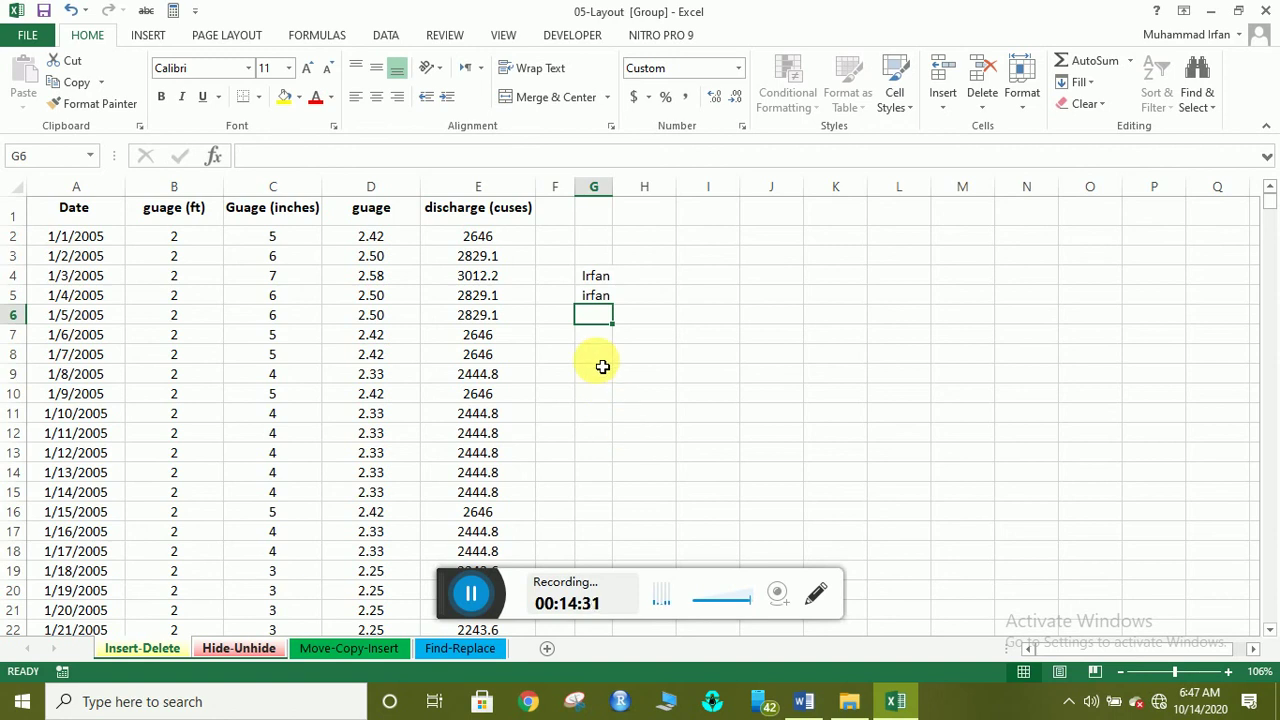
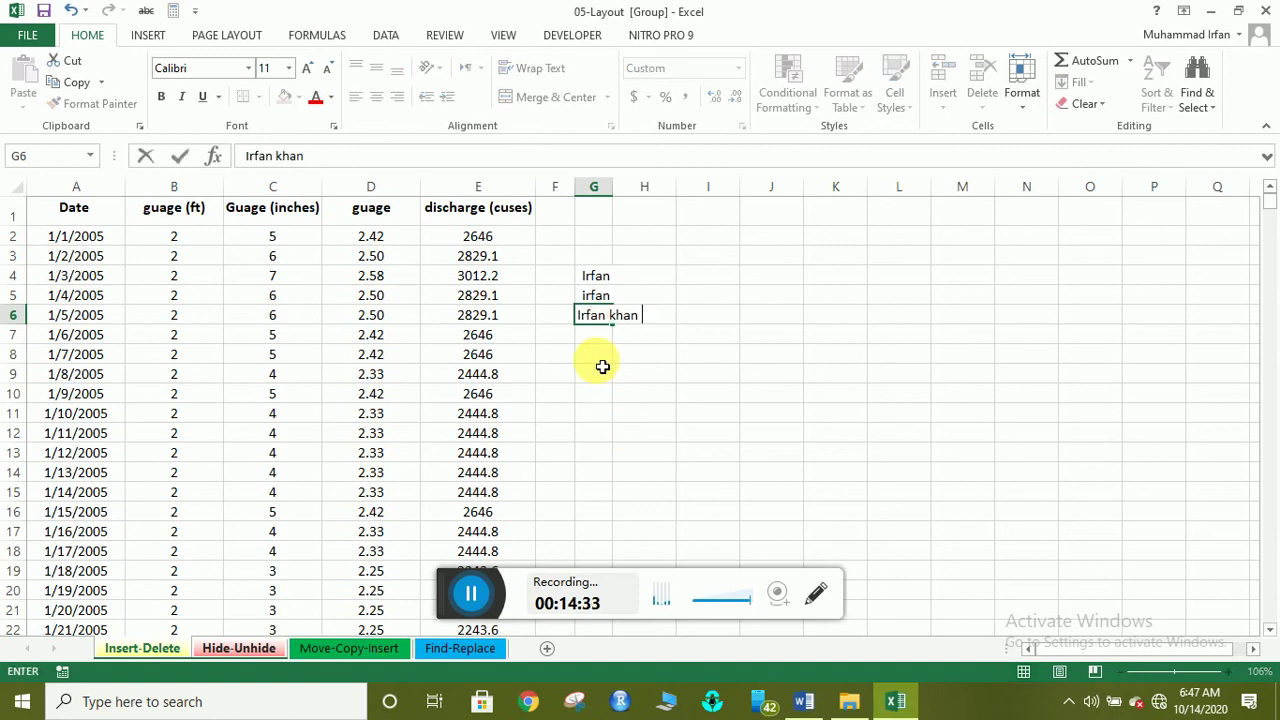
pyautogui.press('Return')
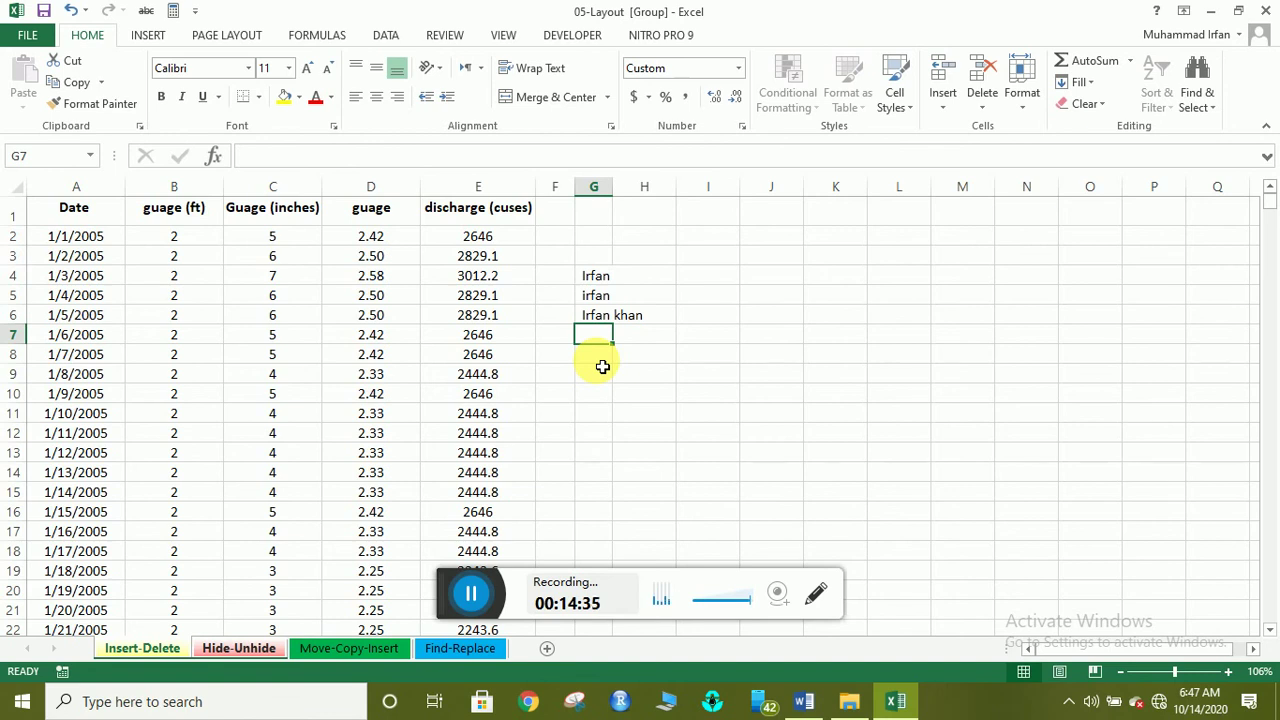
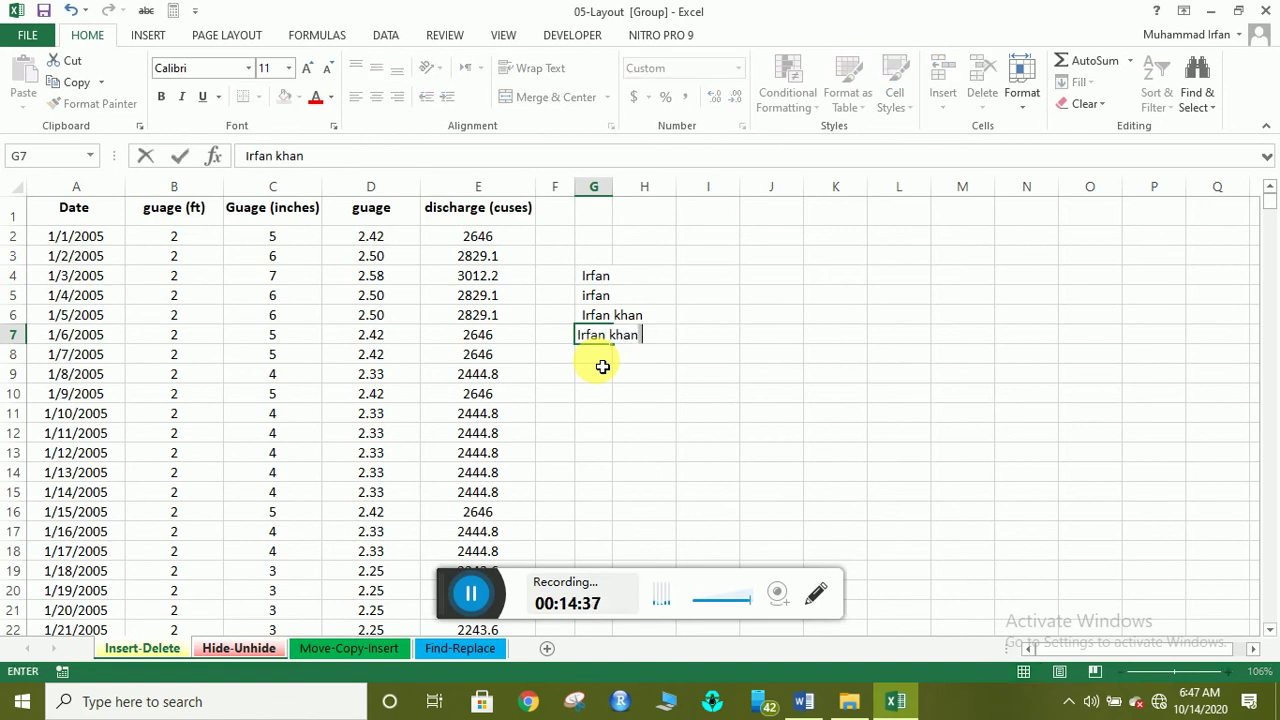
pyautogui.press('Return')
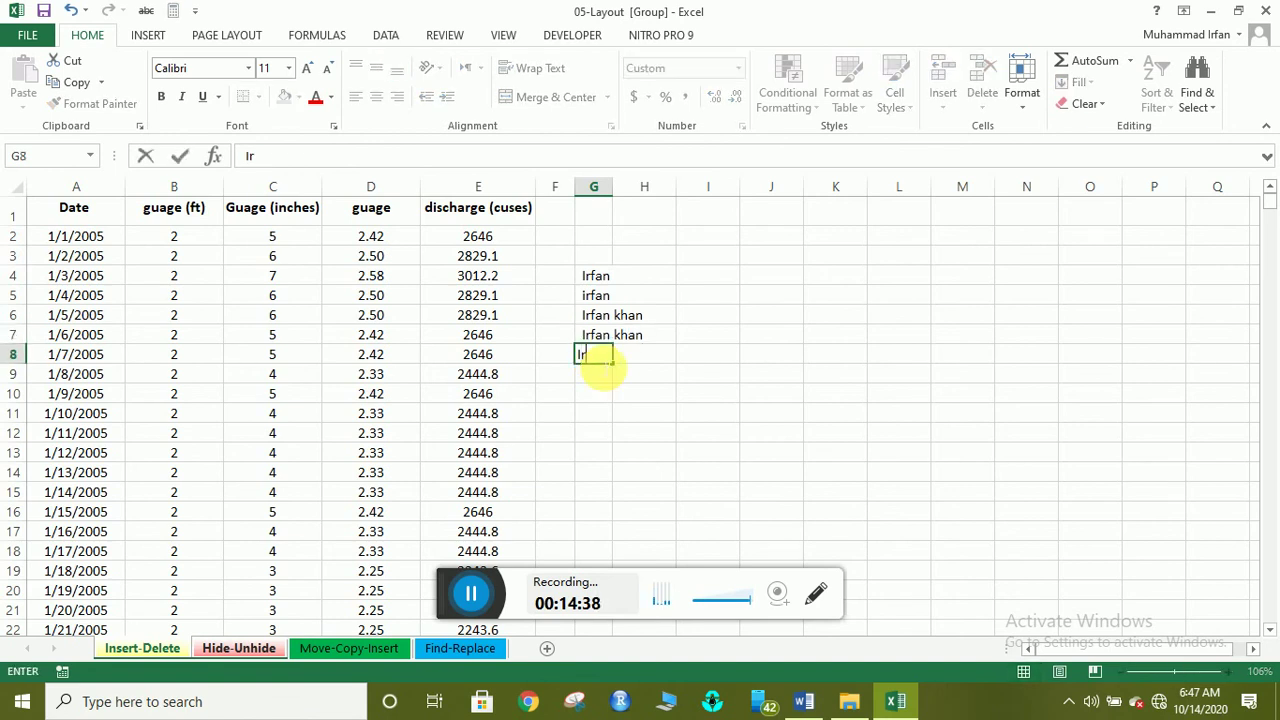
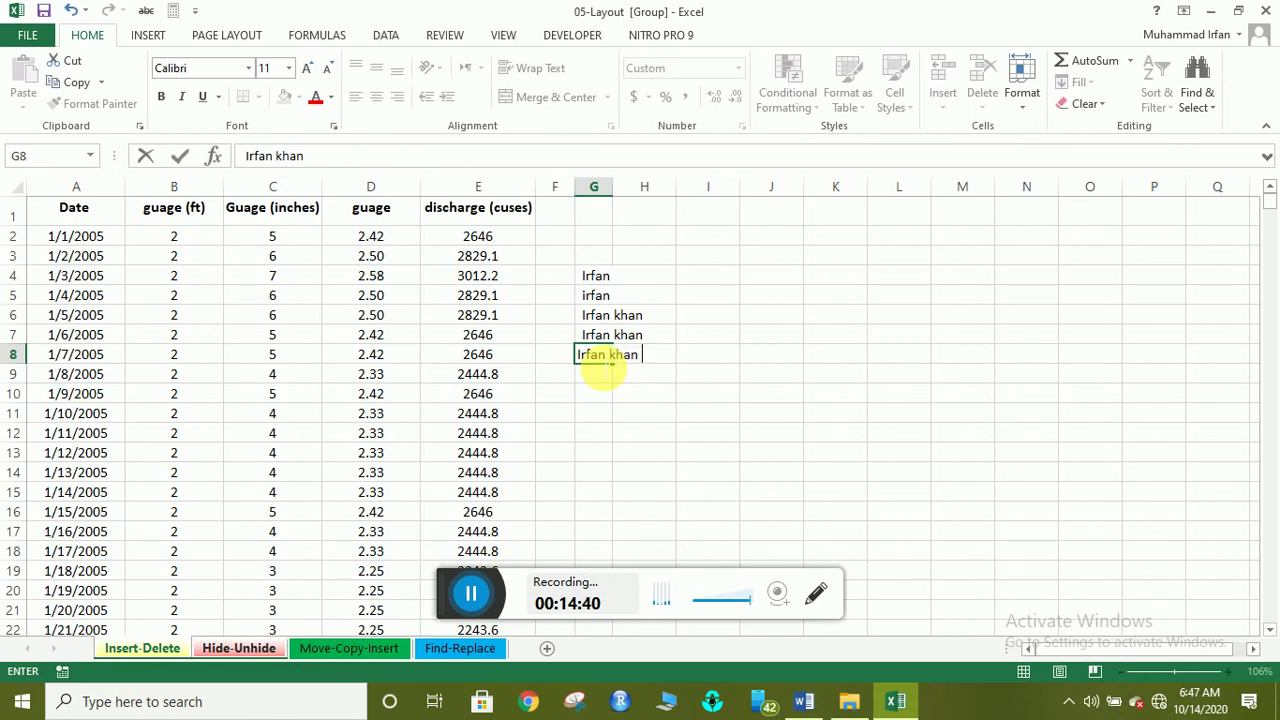
pyautogui.press('Return')
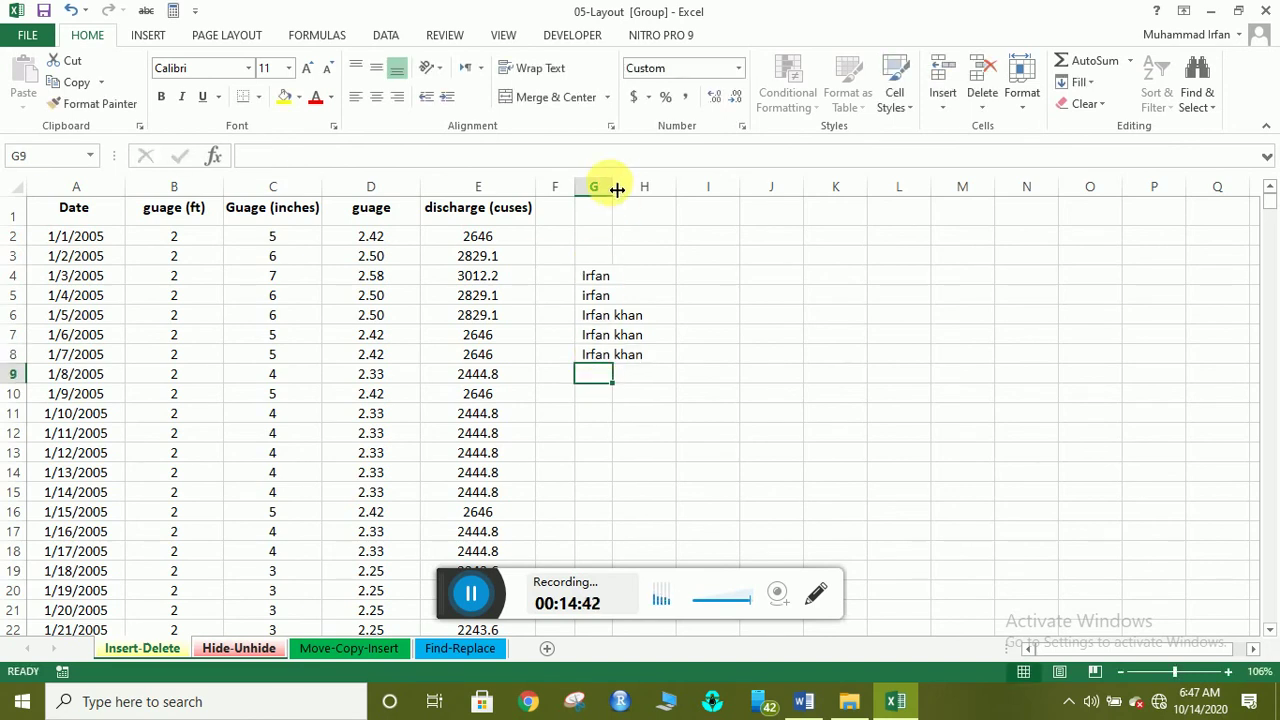
pyautogui.doubleClick(614, 189)
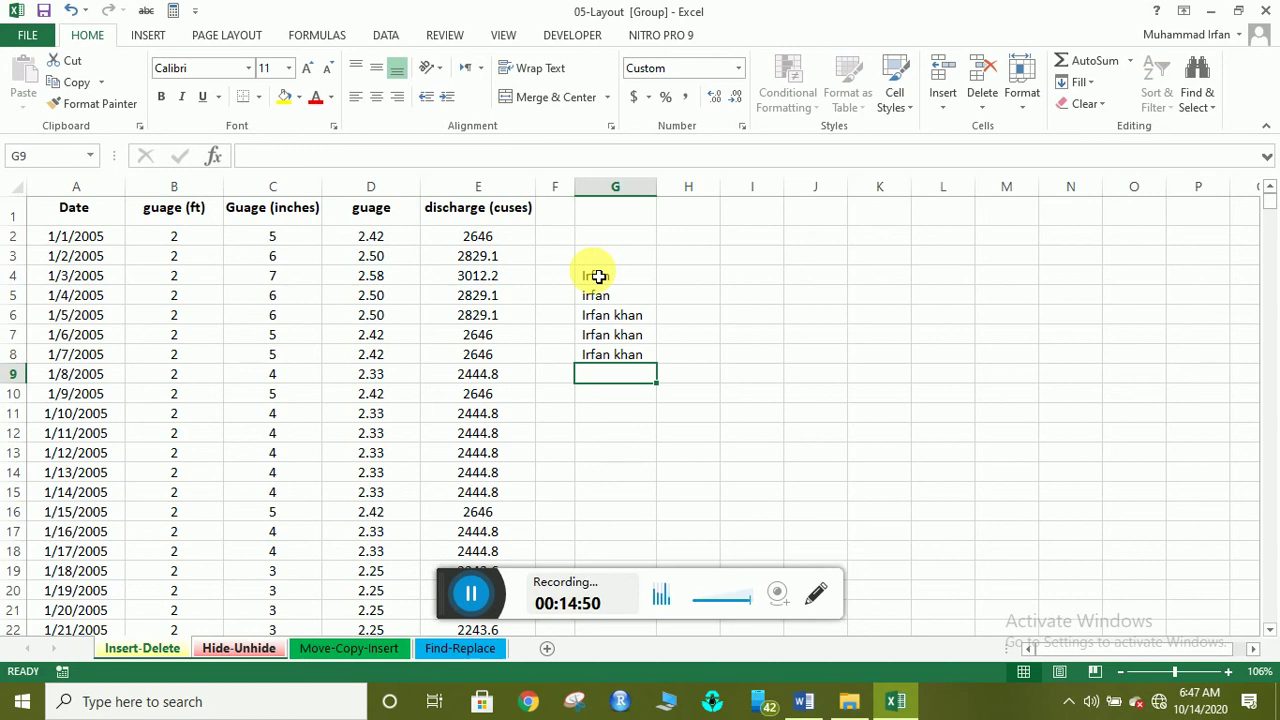
pyautogui.click(598, 276)
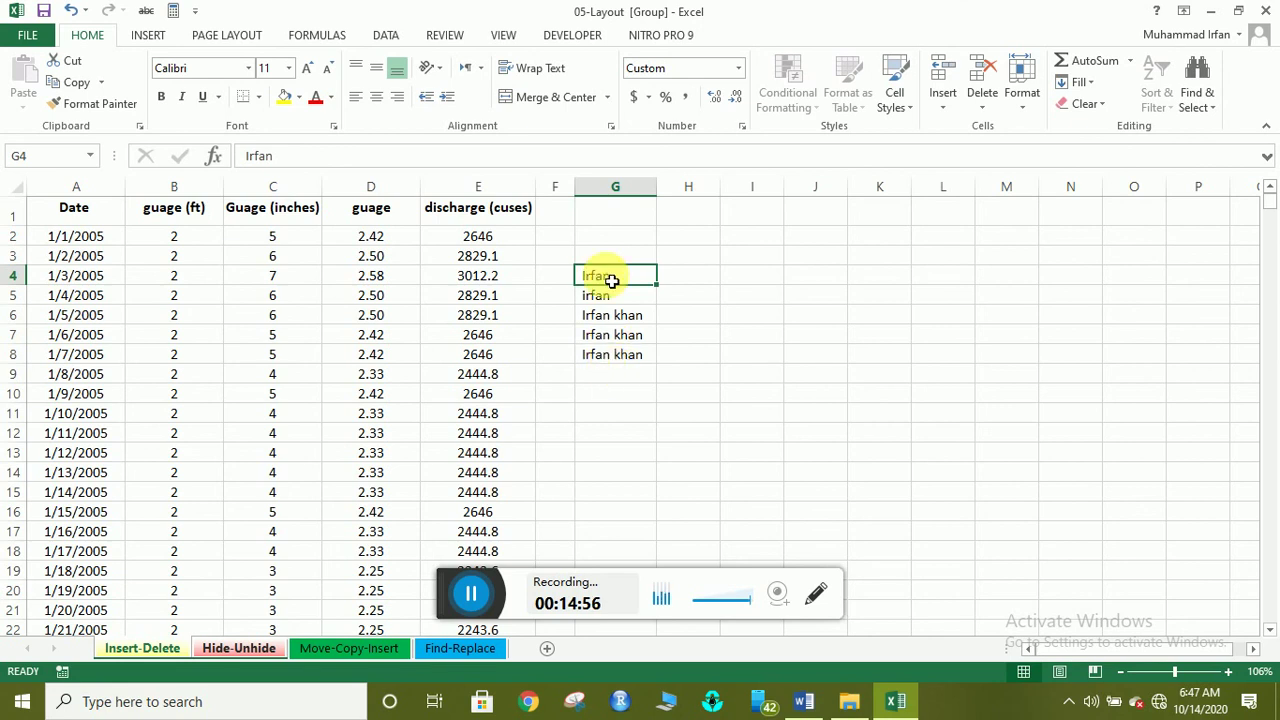
# In column G, Replace All the full name with just the first name
pyautogui.click(616, 189)
pyautogui.hotkey('ctrl', 'f')
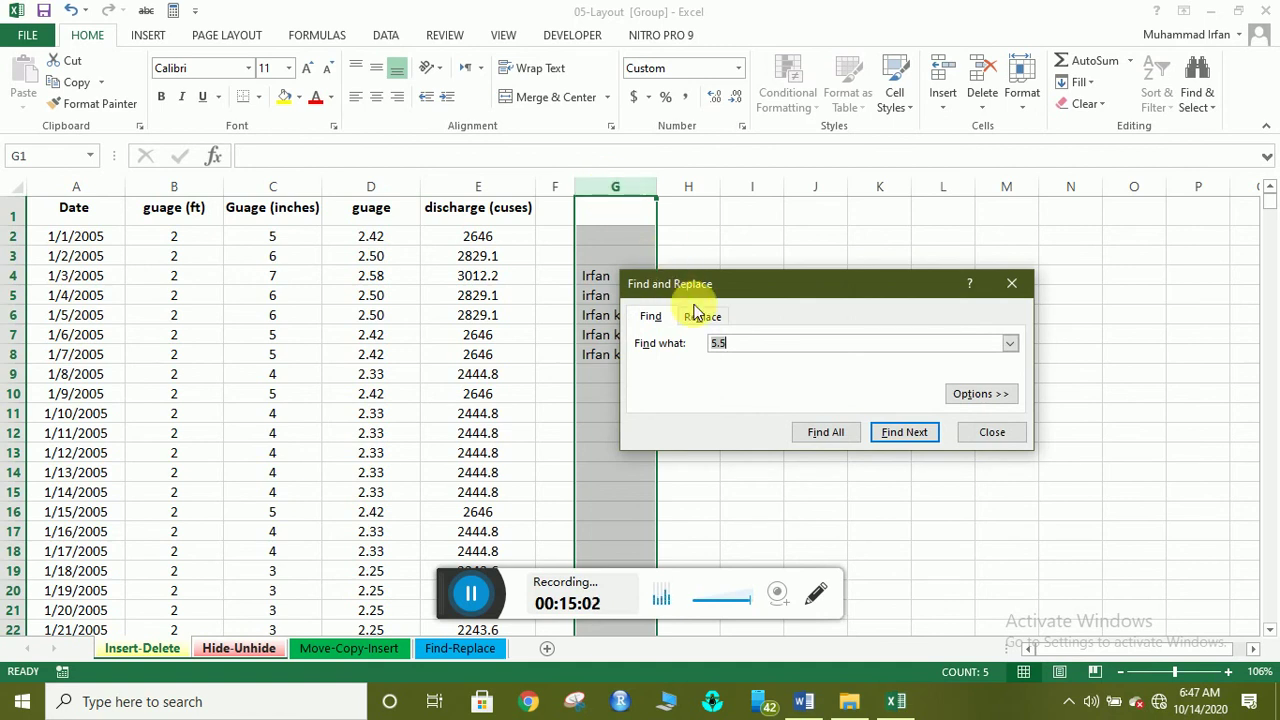
pyautogui.click(741, 344)
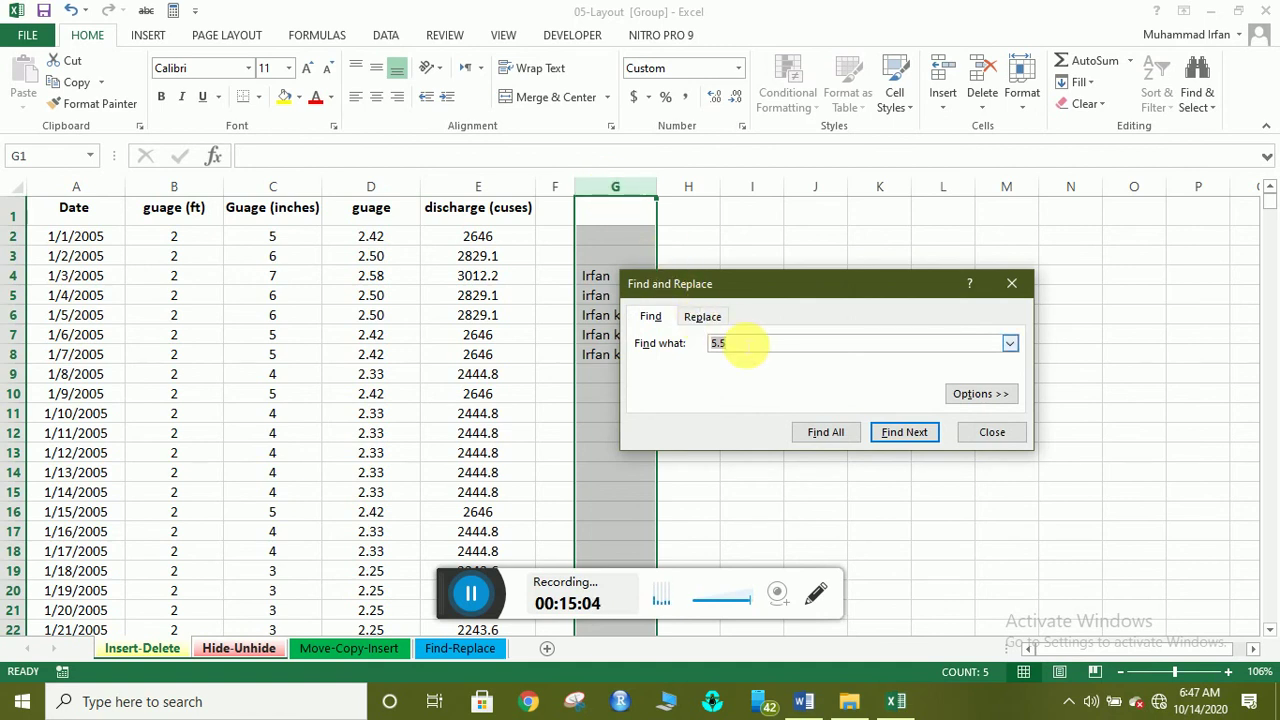
pyautogui.press('BackSpace')
pyautogui.press('BackSpace')
pyautogui.press('BackSpace')
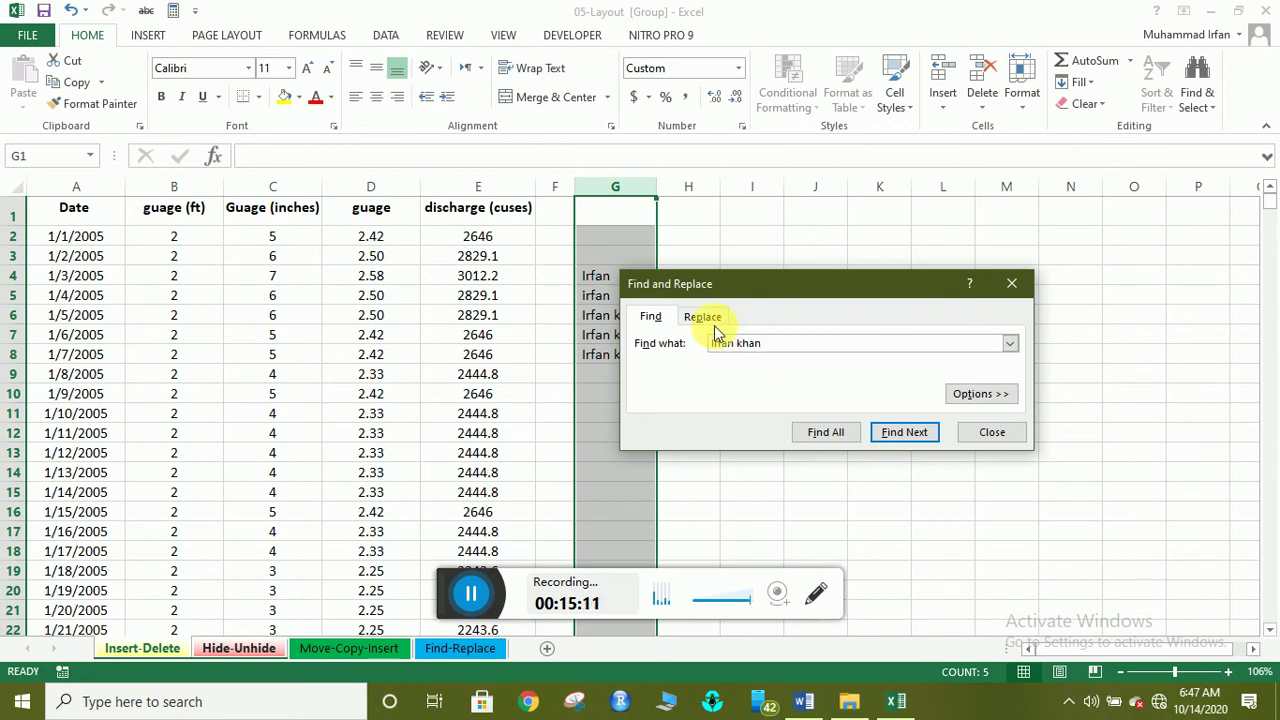
pyautogui.click(712, 318)
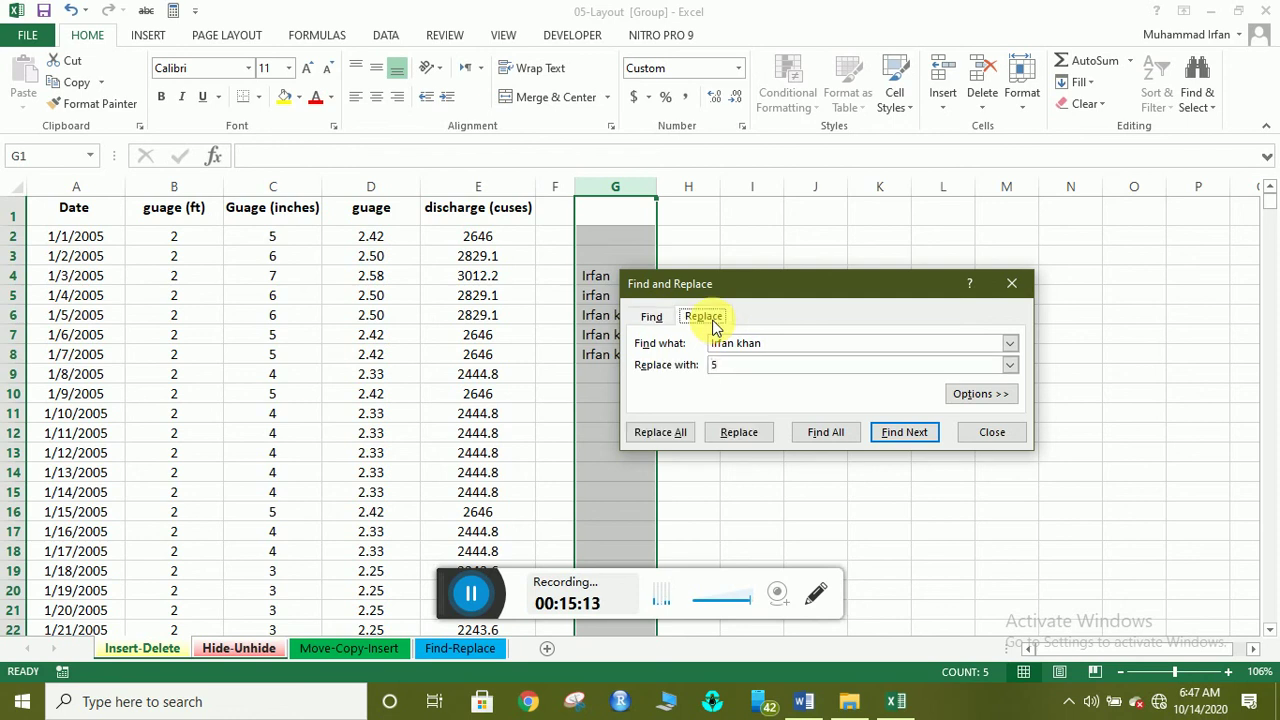
pyautogui.click(720, 365)
pyautogui.press('BackSpace')
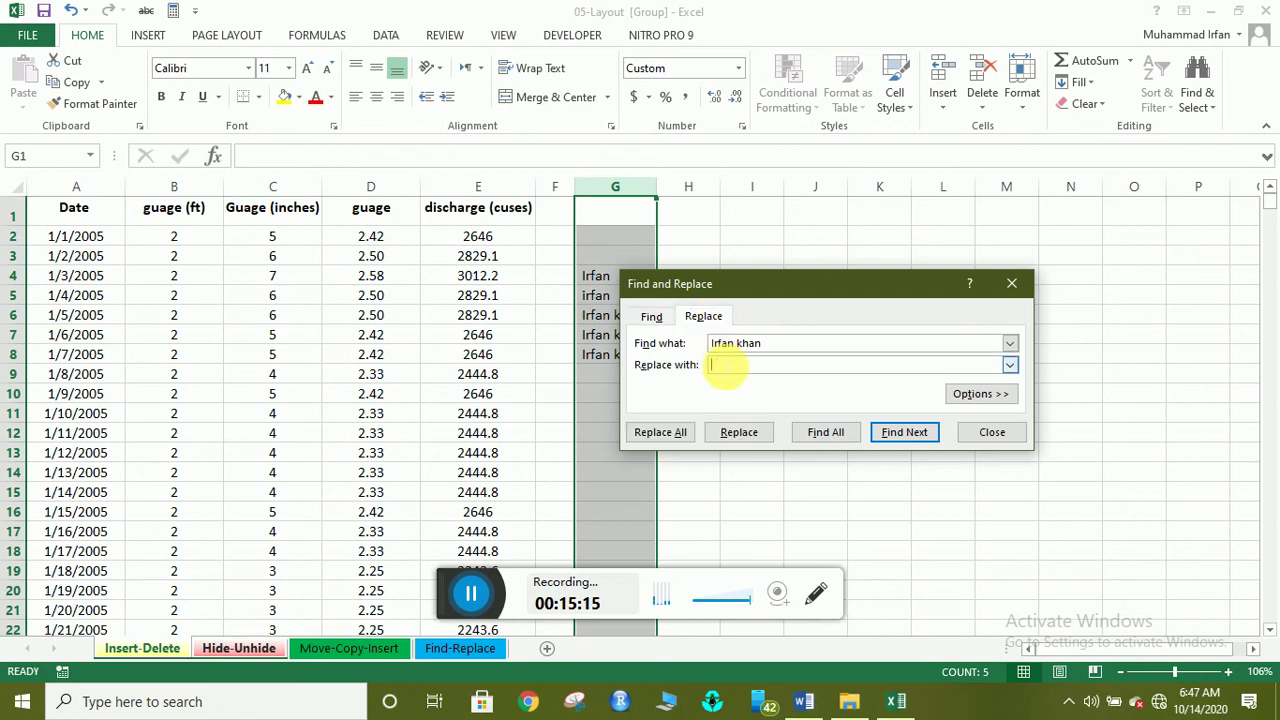
pyautogui.write('Irfan')
pyautogui.click(660, 432)
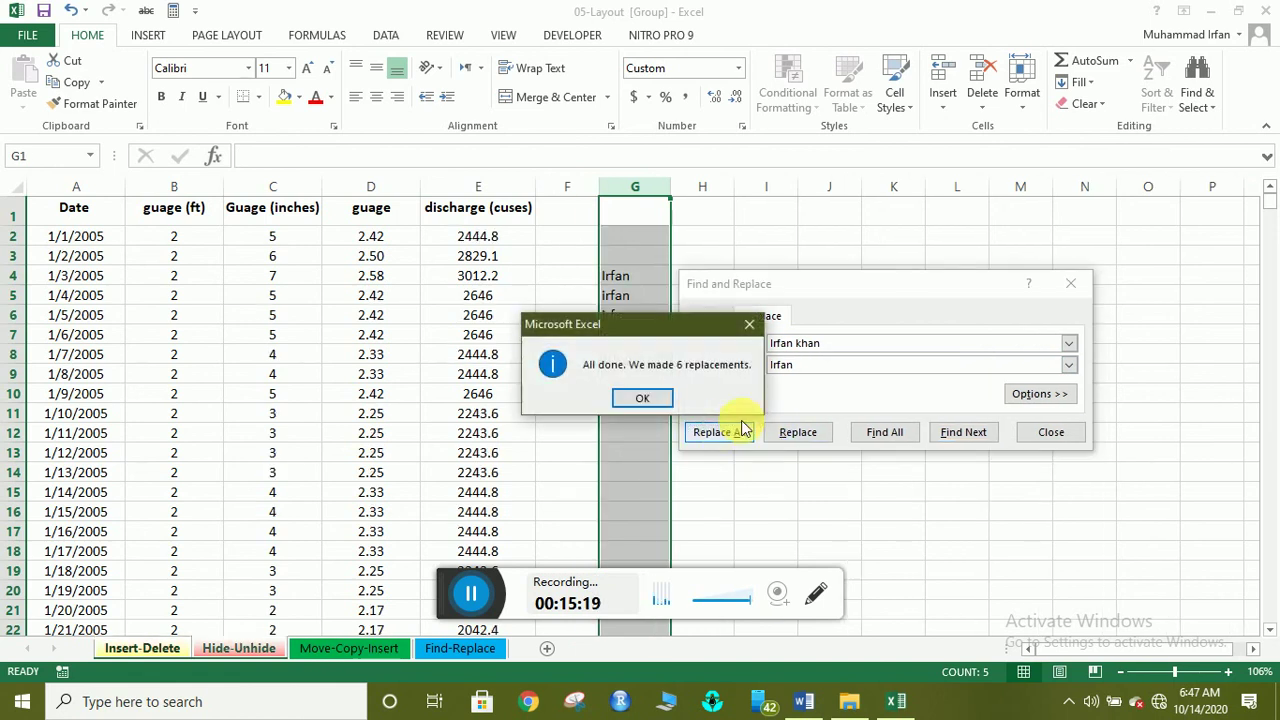
pyautogui.click(636, 400)
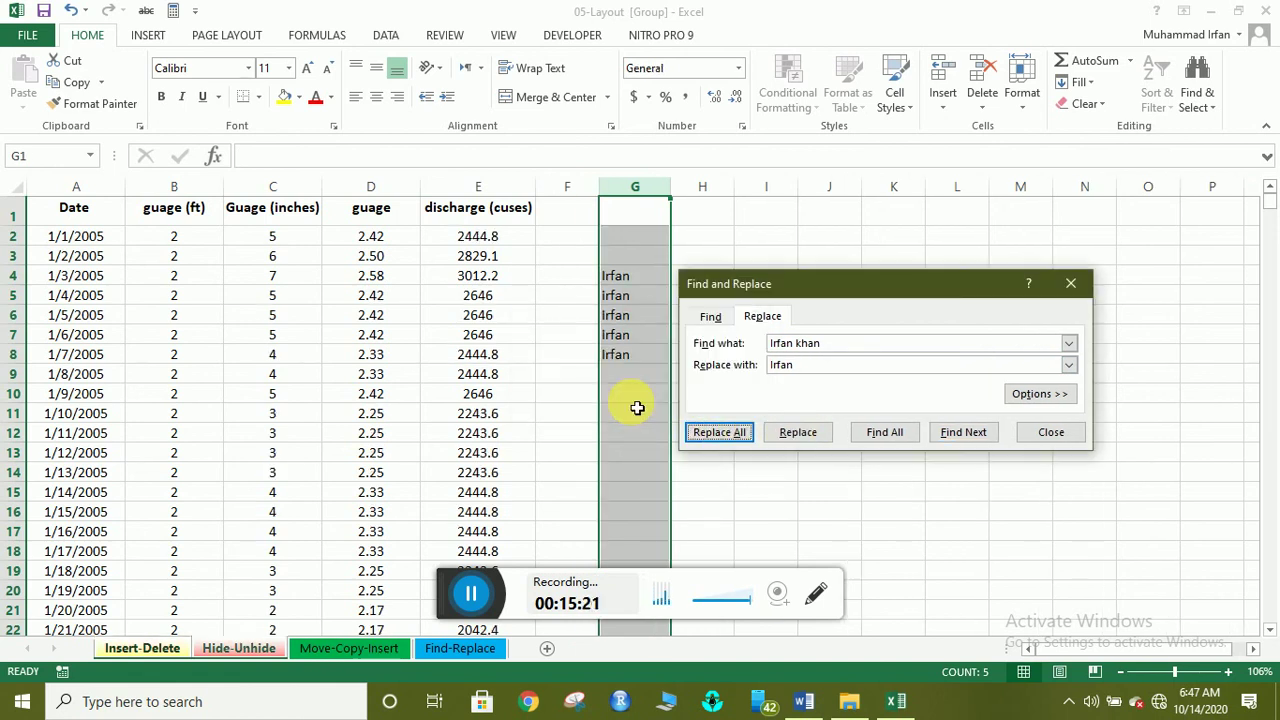
pyautogui.click(1082, 433)
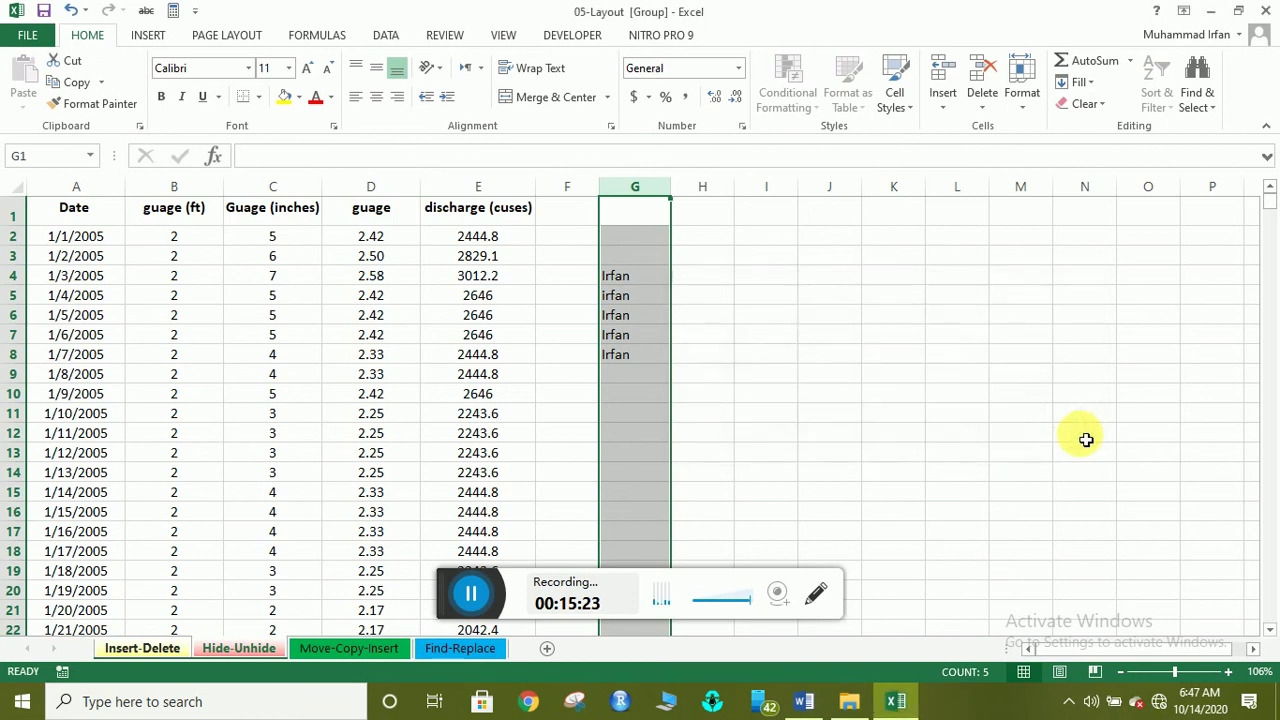
pyautogui.click(628, 298)
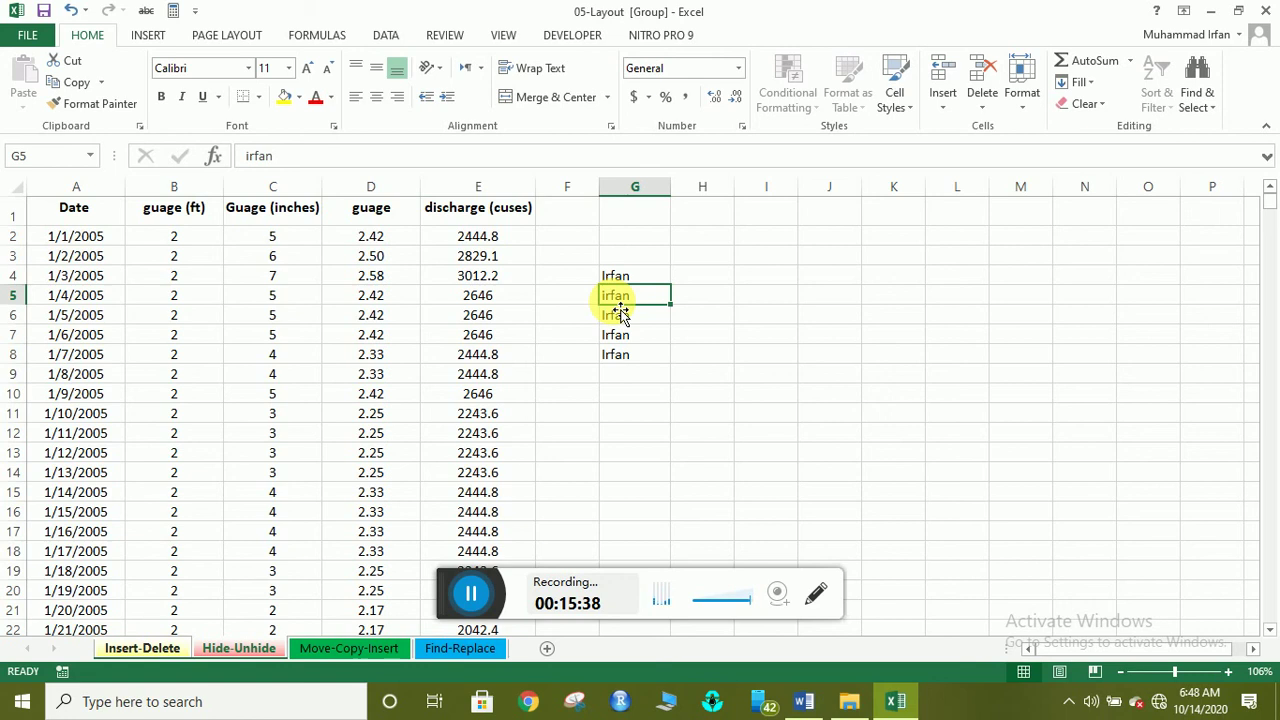
# Replace All the lowercase first name with its capitalized form
pyautogui.hotkey('ctrl', 'f')
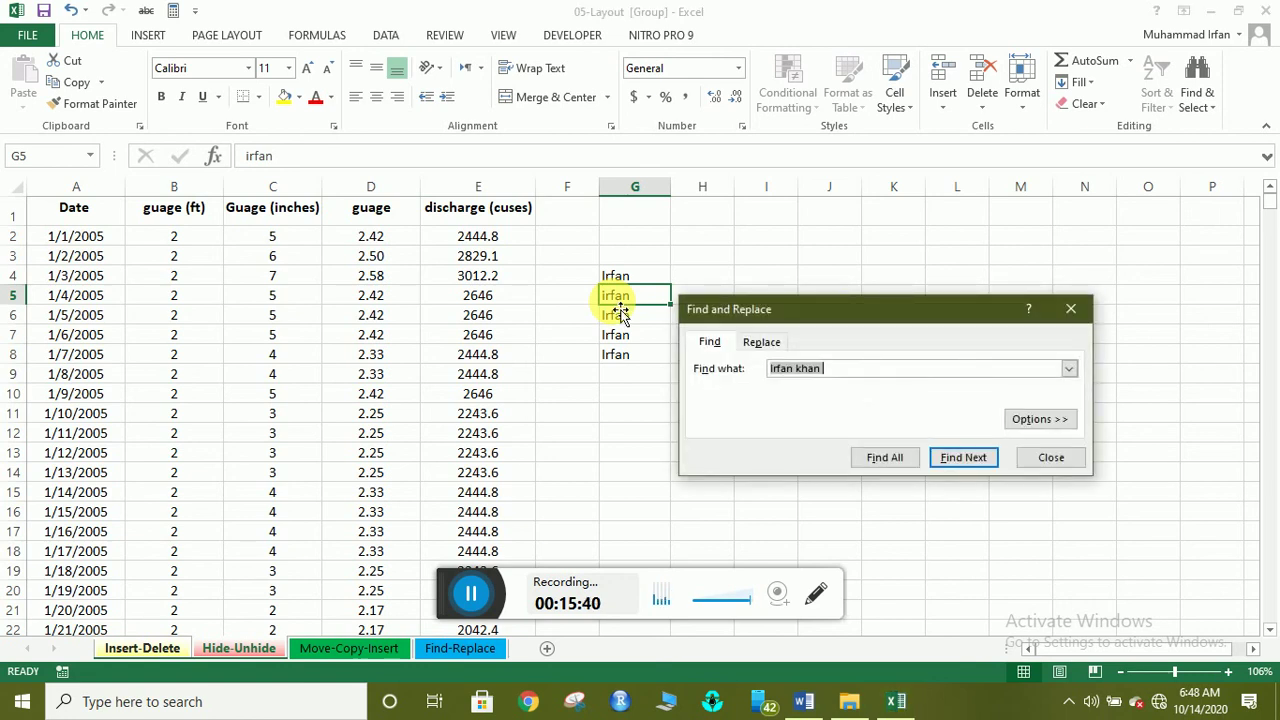
pyautogui.write('ir')
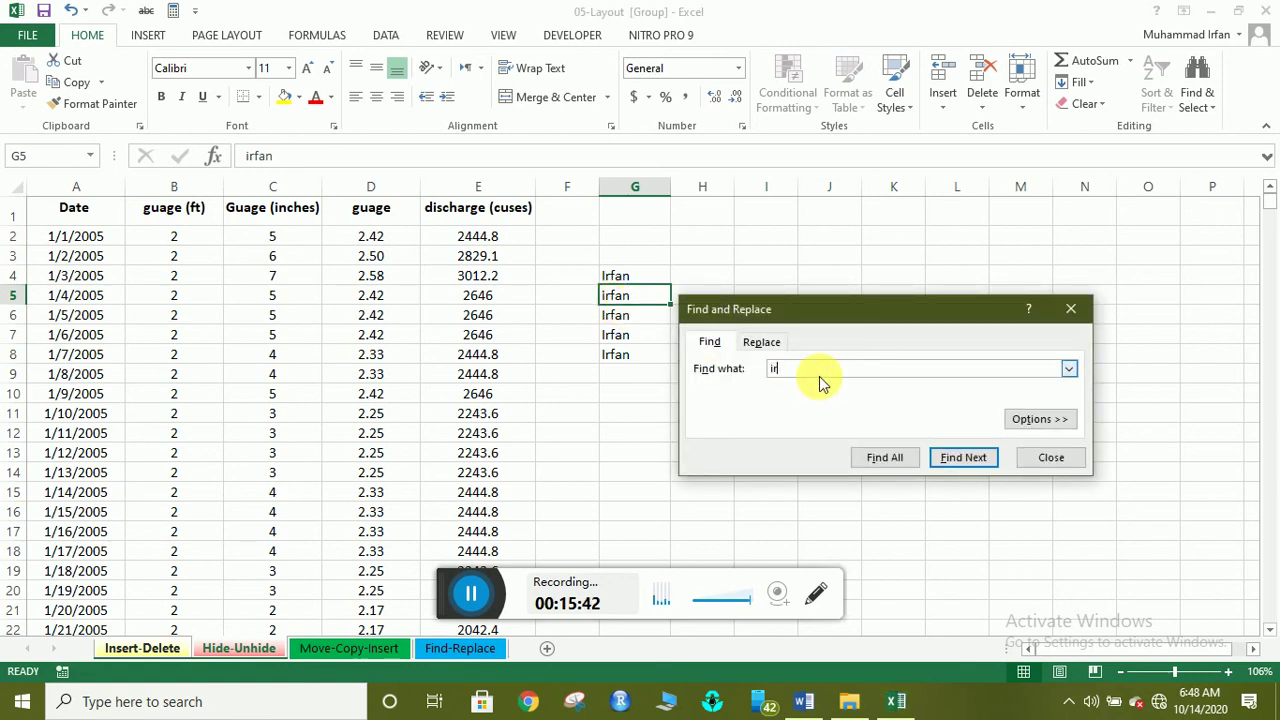
pyautogui.write('fan')
pyautogui.click(762, 342)
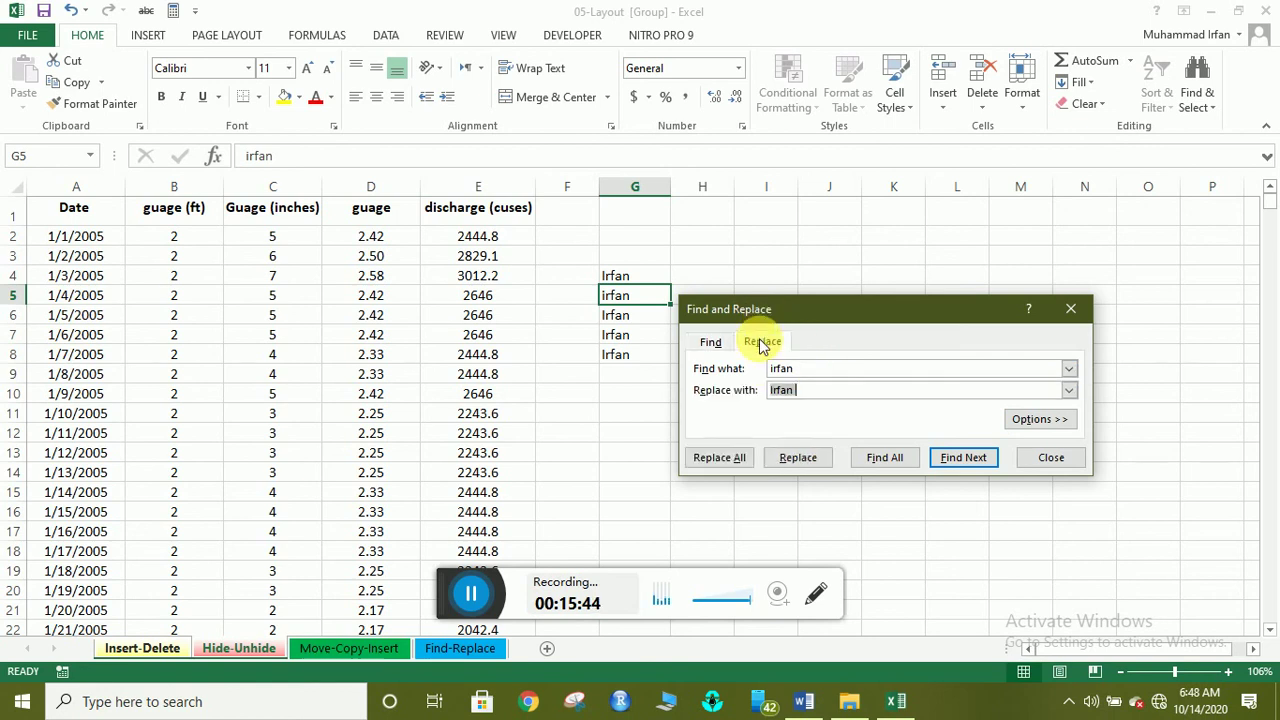
pyautogui.click(723, 460)
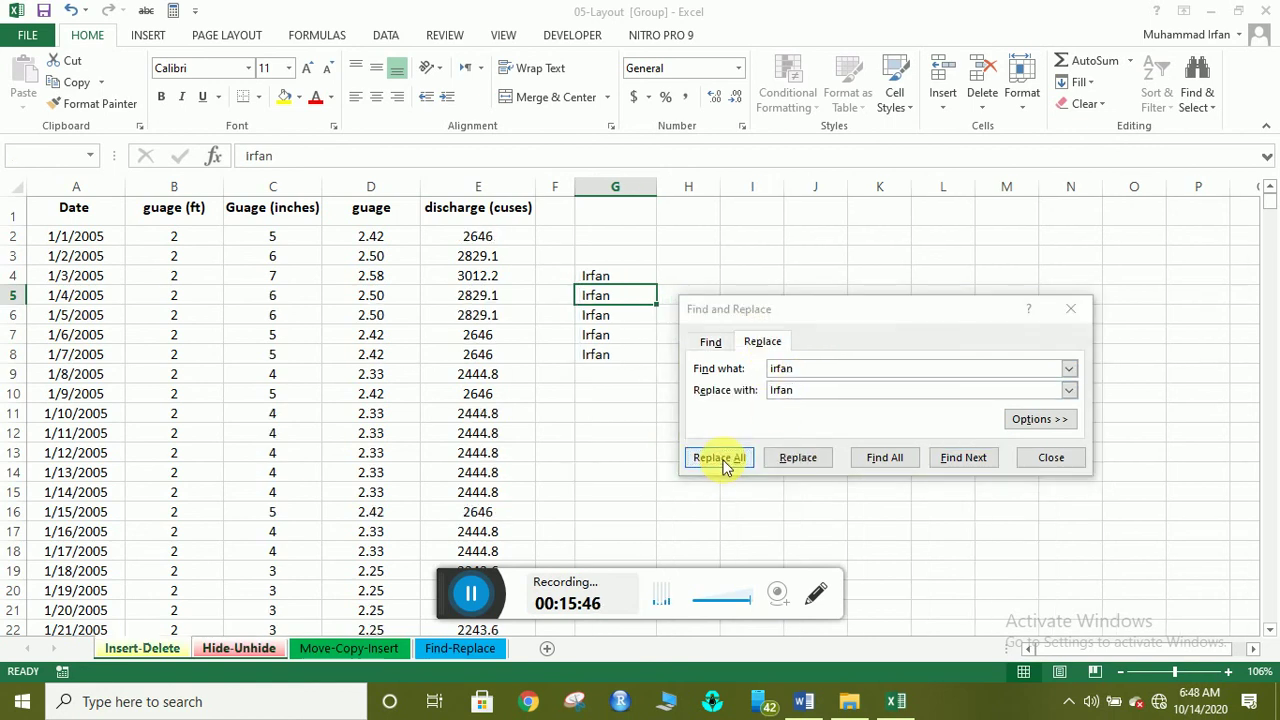
pyautogui.click(642, 398)
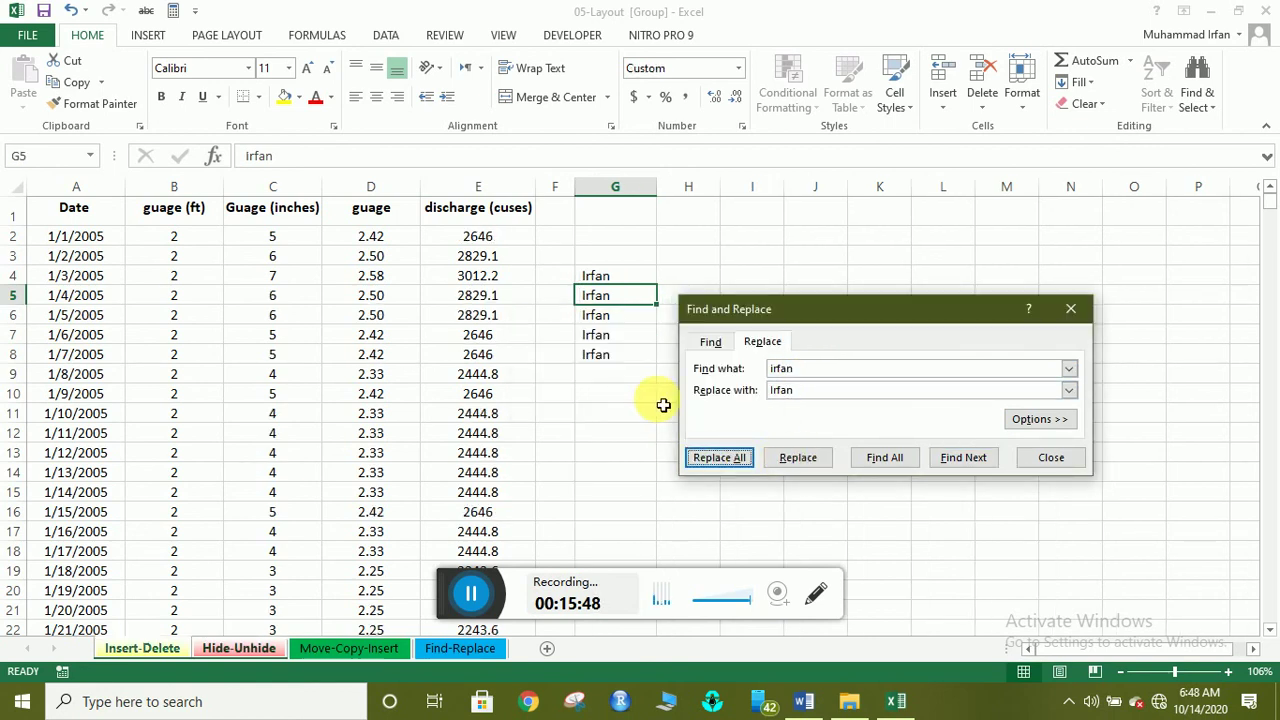
pyautogui.click(1064, 458)
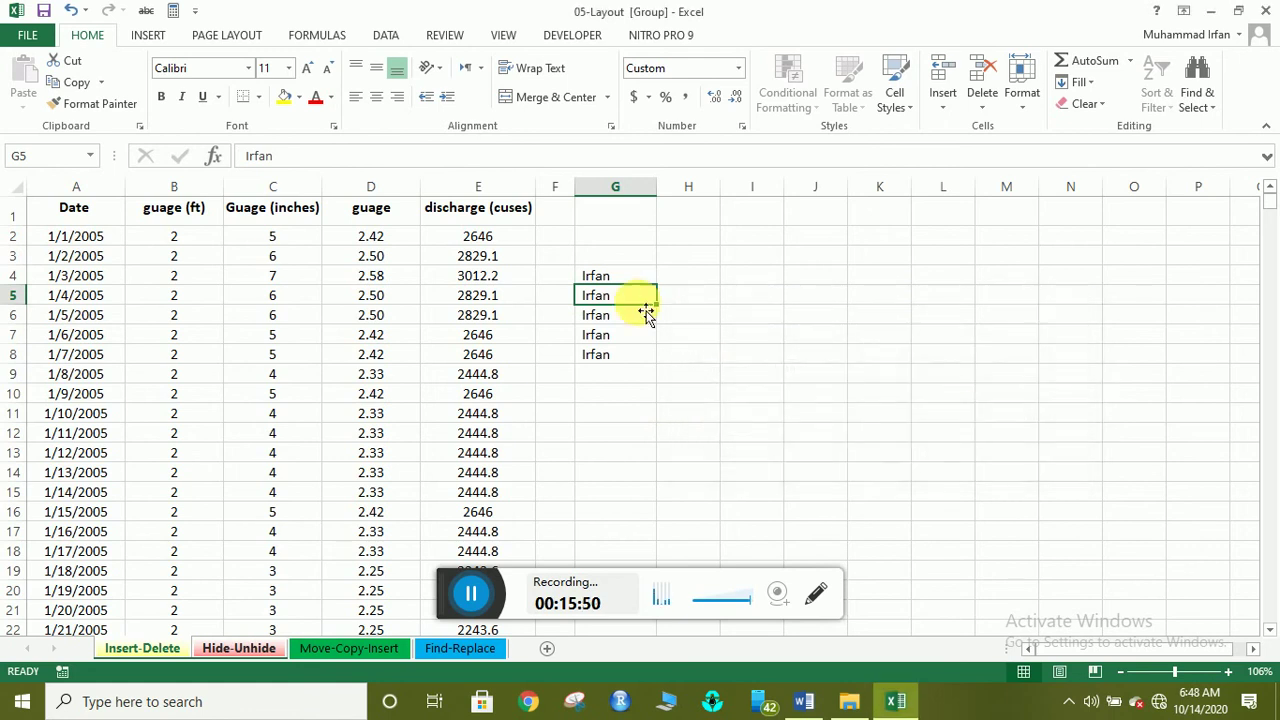
# Delete column G holding the five name entries
pyautogui.click(602, 282)
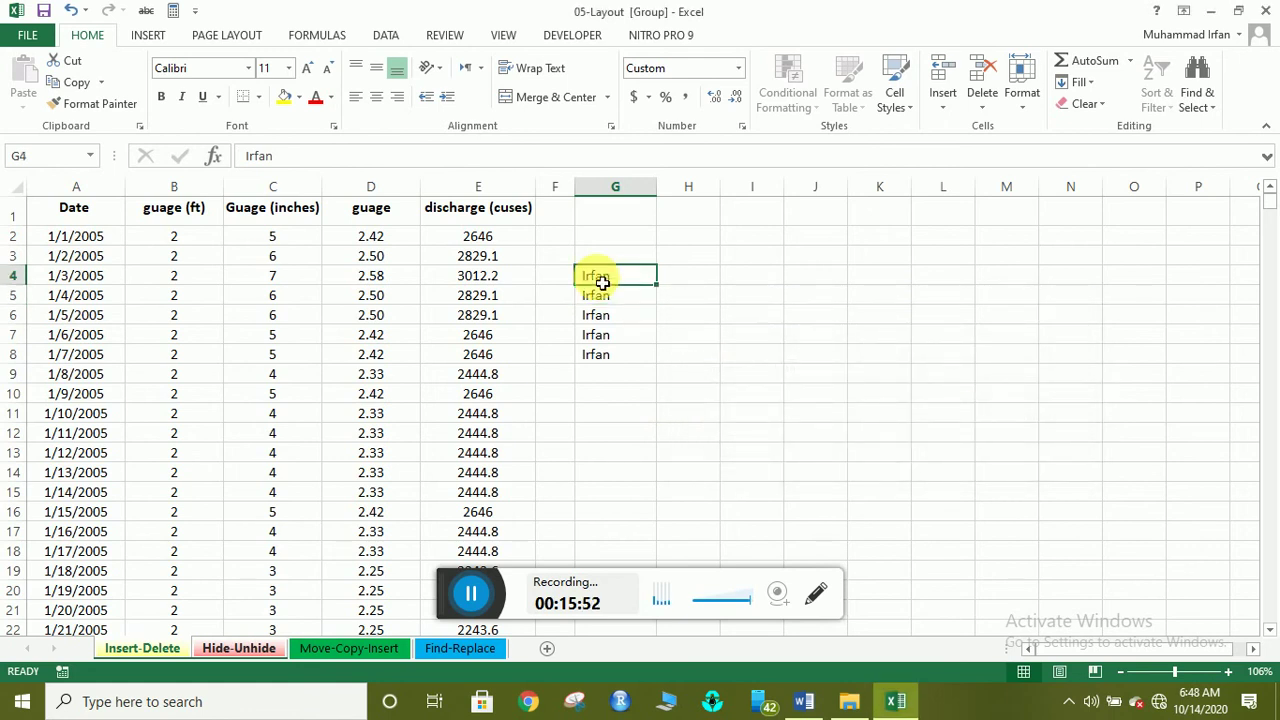
pyautogui.moveTo(602, 282); pyautogui.dragTo(613, 366)
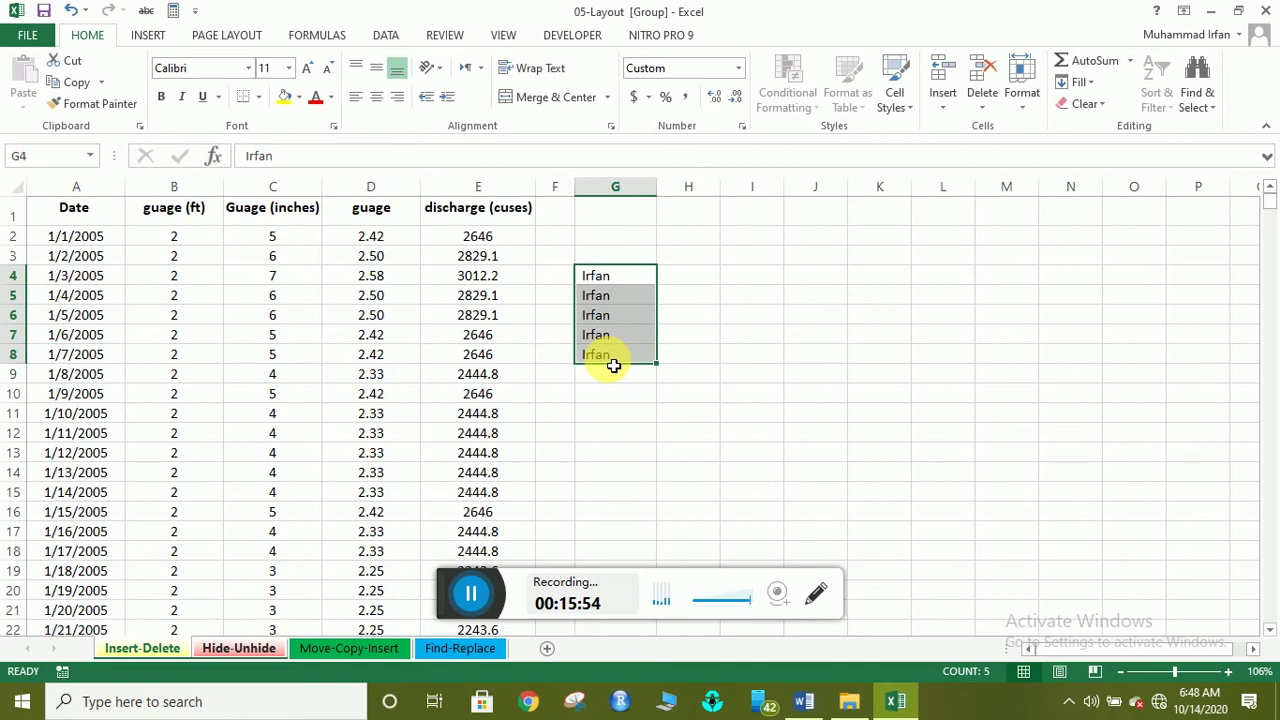
pyautogui.click(617, 196)
pyautogui.rightClick(608, 190)
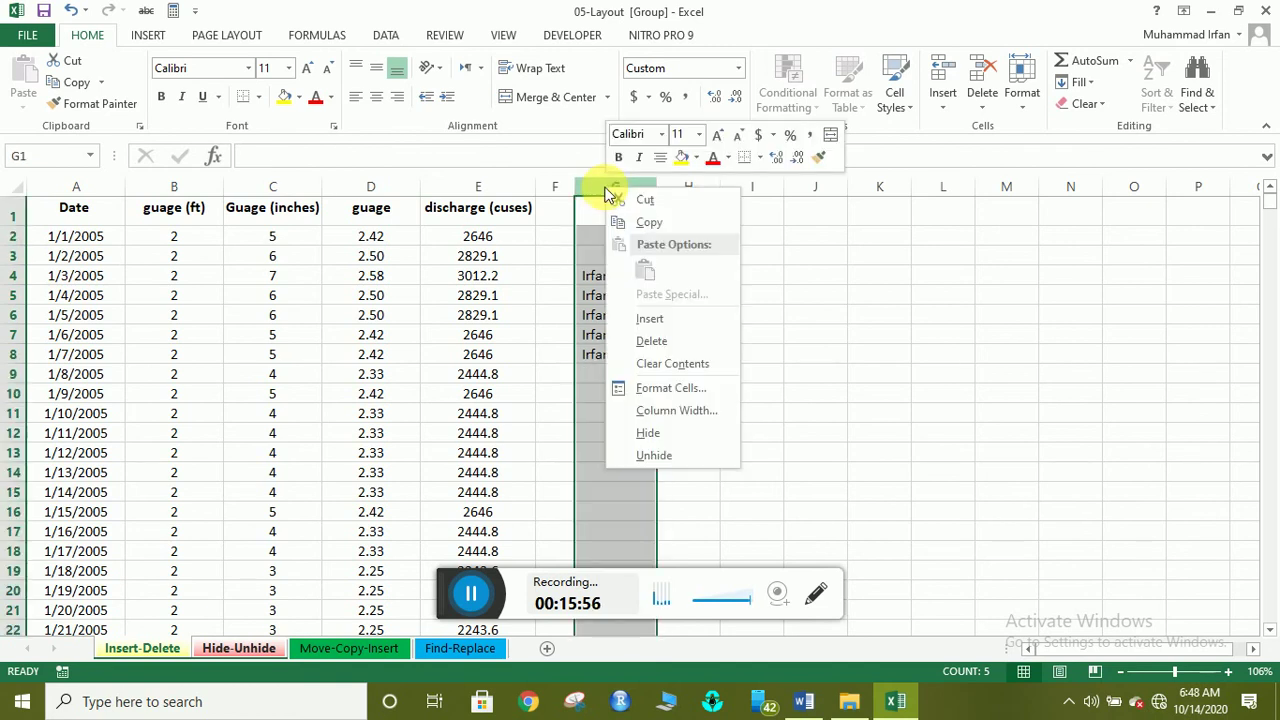
pyautogui.click(650, 341)
pyautogui.click(563, 314)
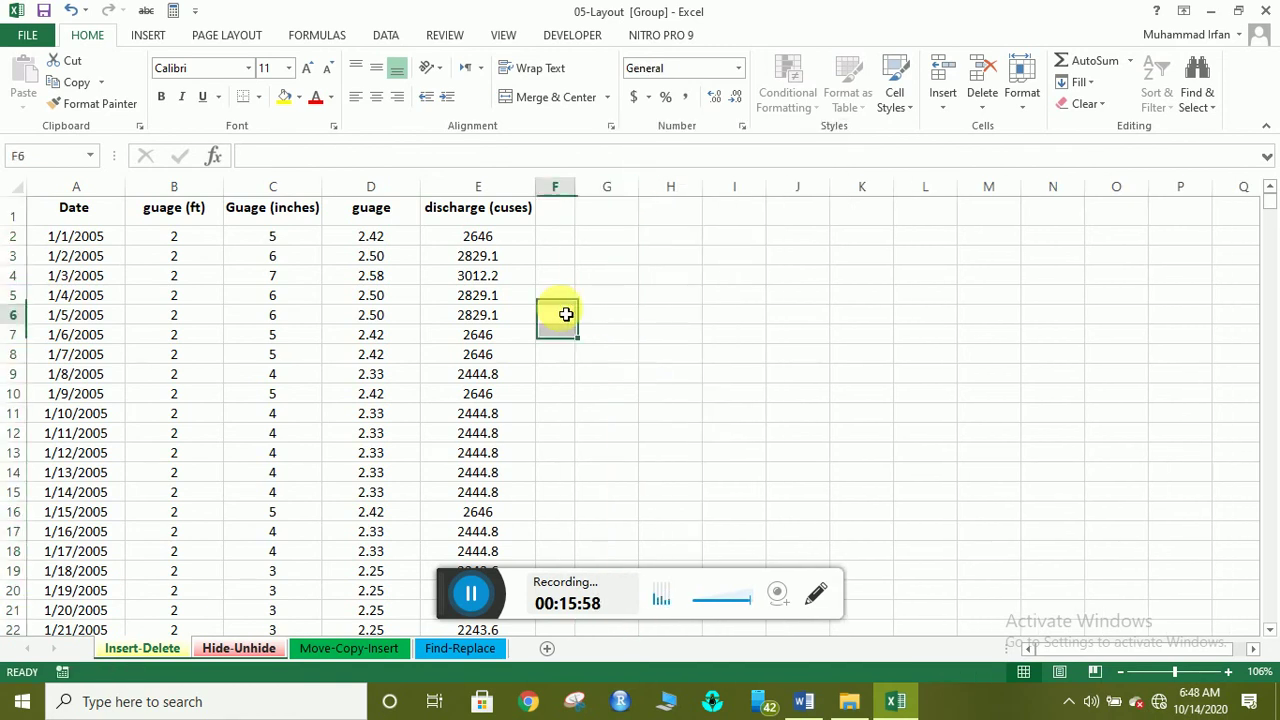